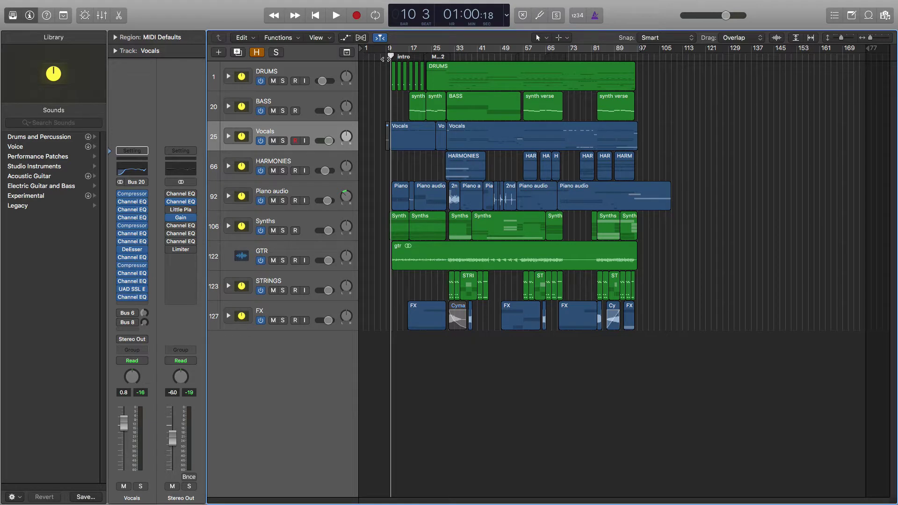
Play the full arrangement from the start of the intro to just past bar 31.
key("space")
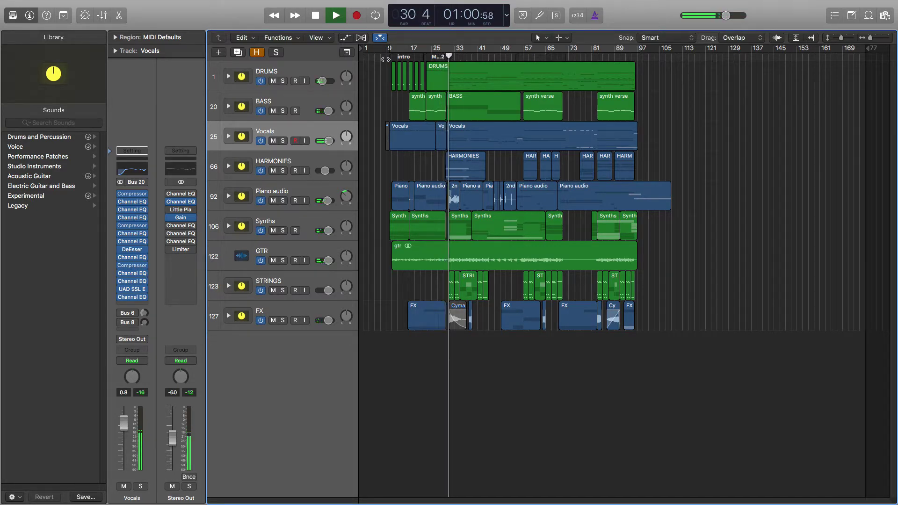
key("space")
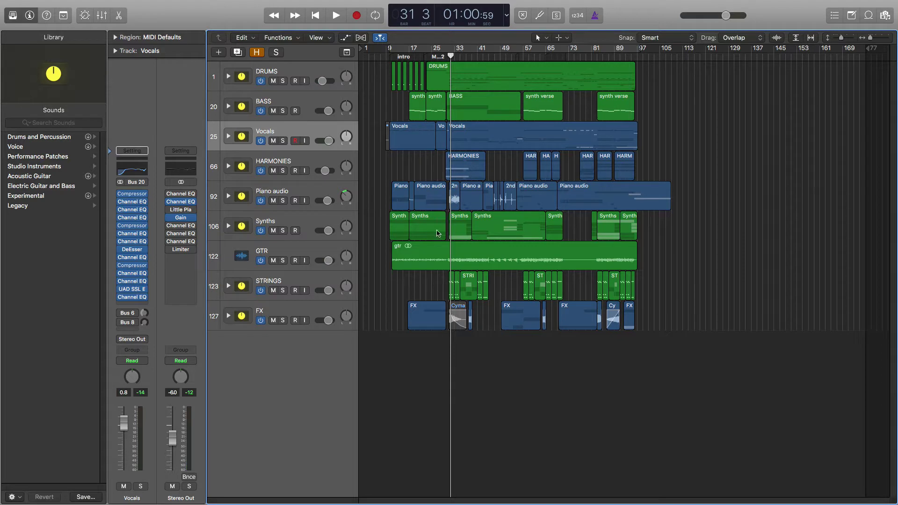
Mute the Vocals track, solo the Synths stack and play it from the start of the intro.
left_click(274, 141)
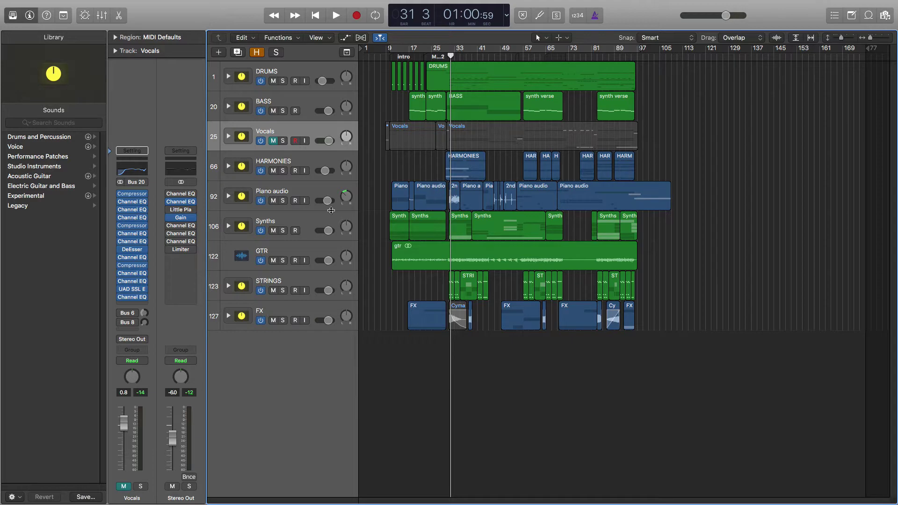
left_click(282, 231)
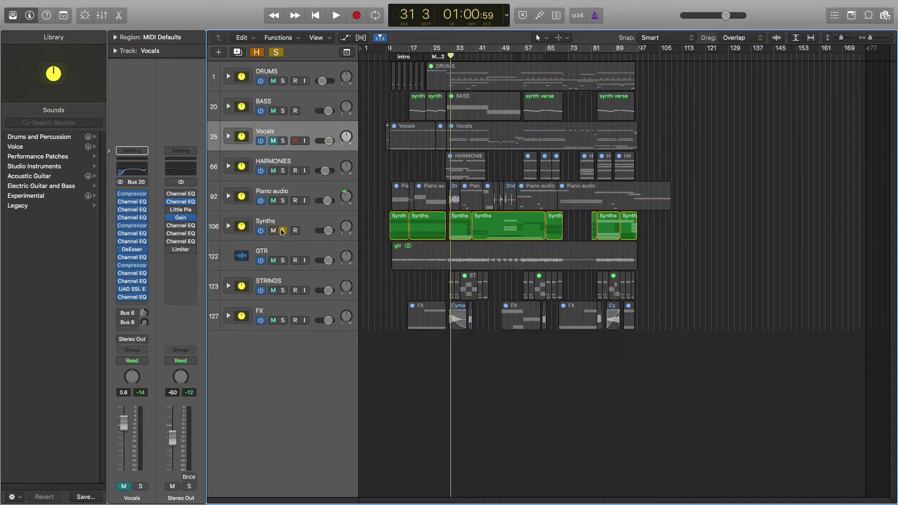
left_click(390, 56)
key("space")
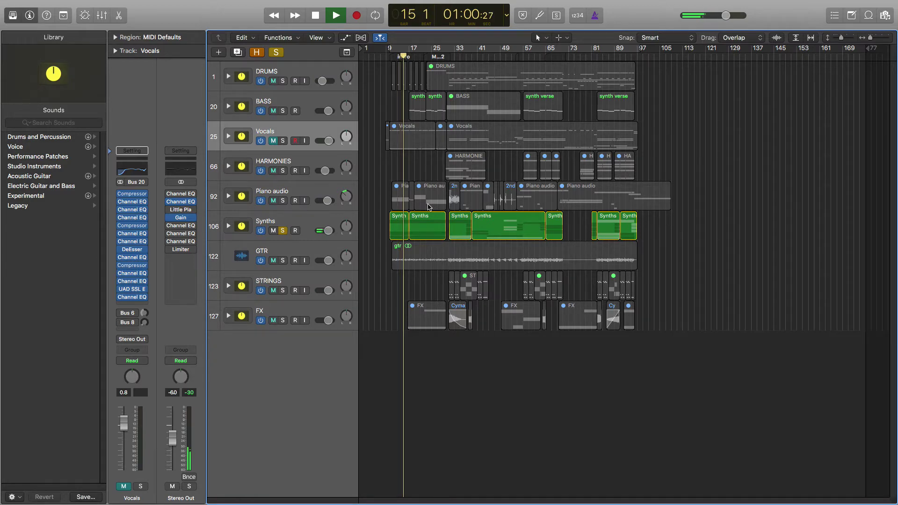
Show track automation and expand the Synths stack to reveal its individual tracks, stopping playback around bar 28.
key("a")
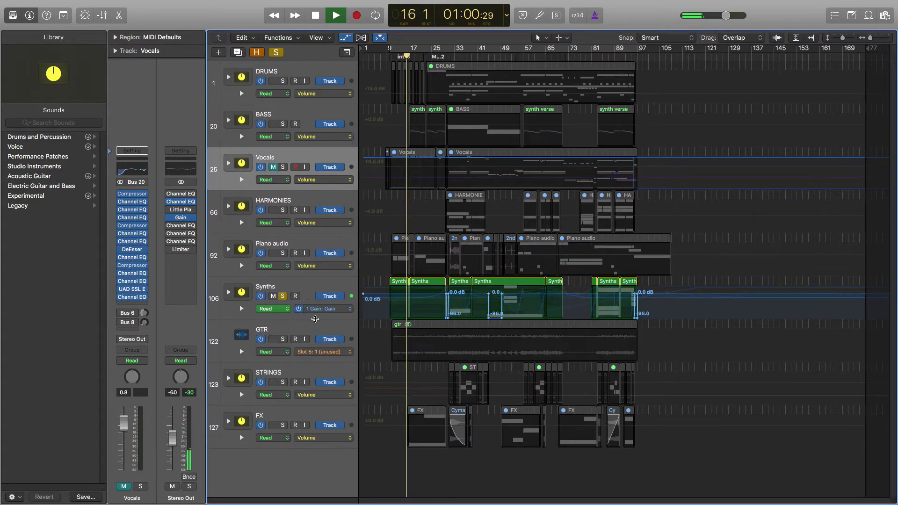
left_click(321, 308)
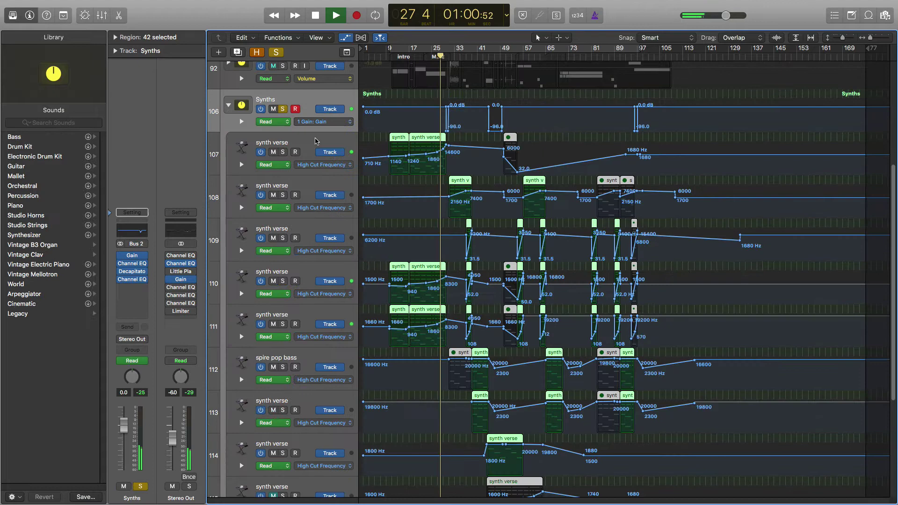
key("space")
Open the Channel EQ of the first synth verse track and move its window clear of the intro regions.
left_click(308, 144)
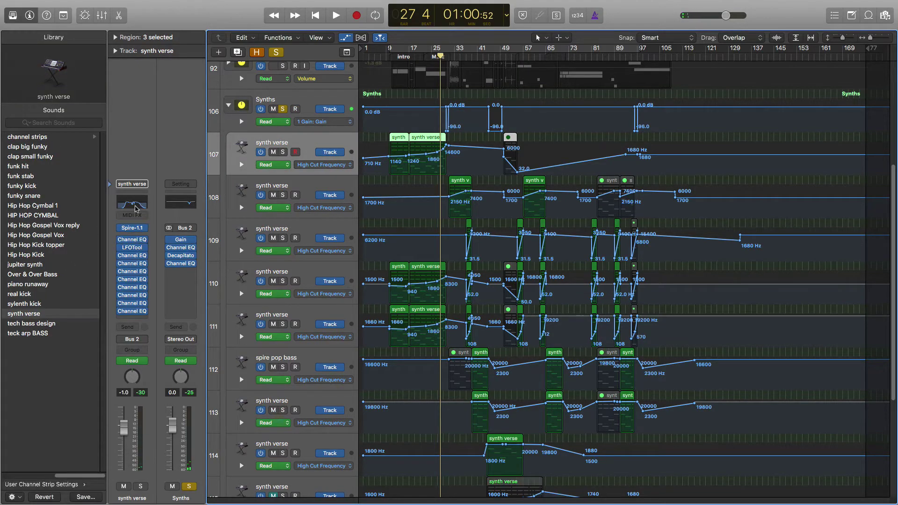
left_click(136, 207)
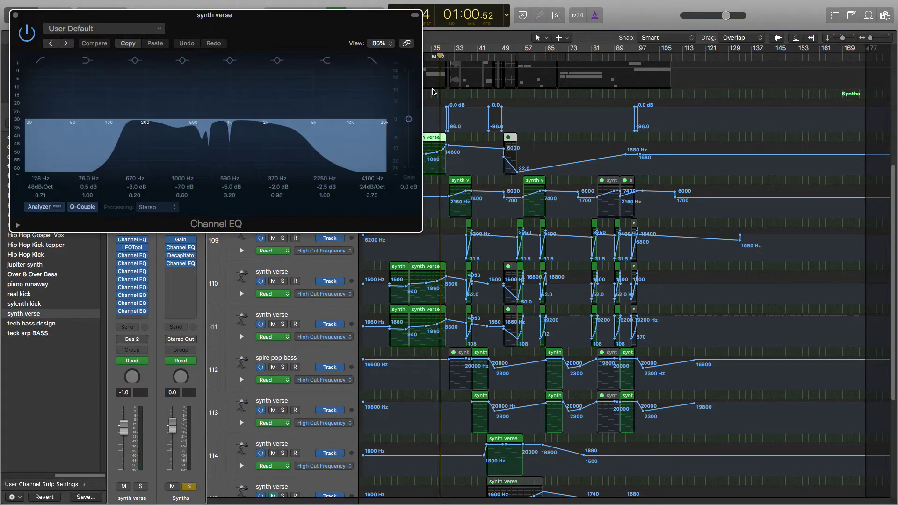
left_click_drag(345, 33, 789, 203)
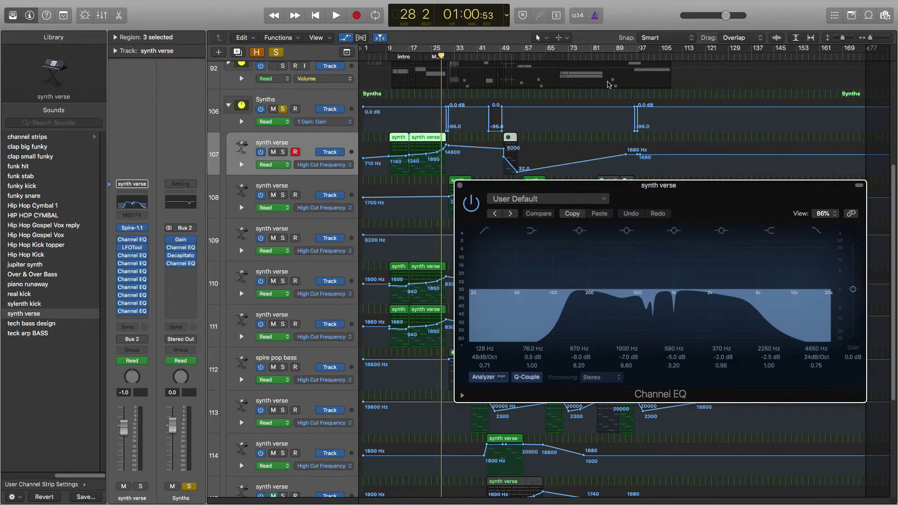
Play the synth build-up from bar 13, skip ahead to its end and watch the high-cut automation in the Channel EQ.
left_click(415, 58)
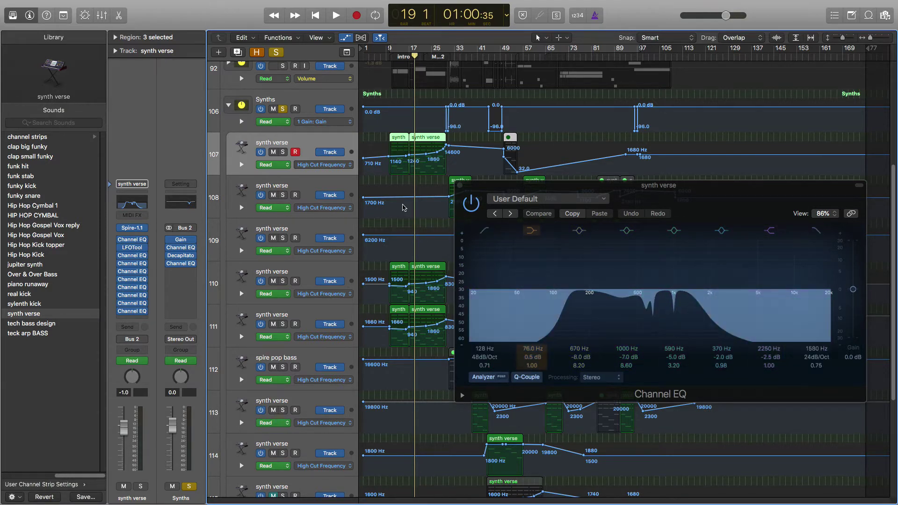
left_click(397, 52)
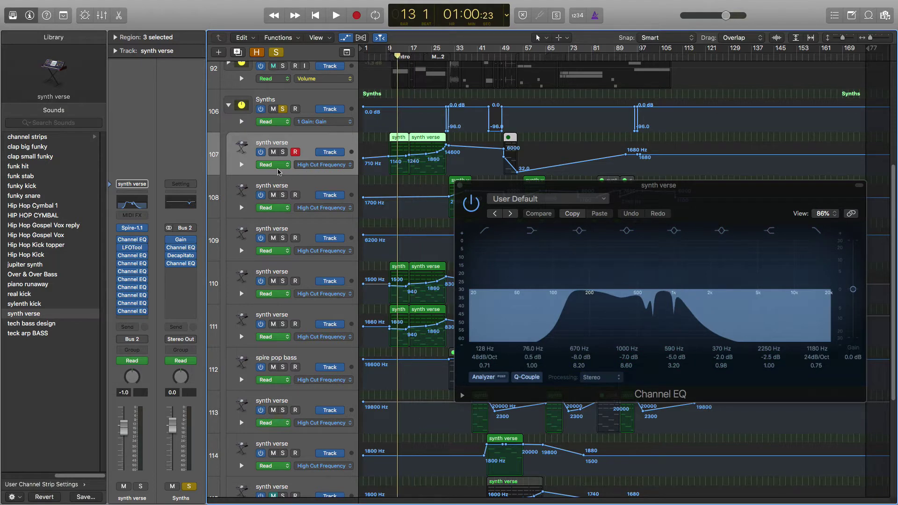
key("space")
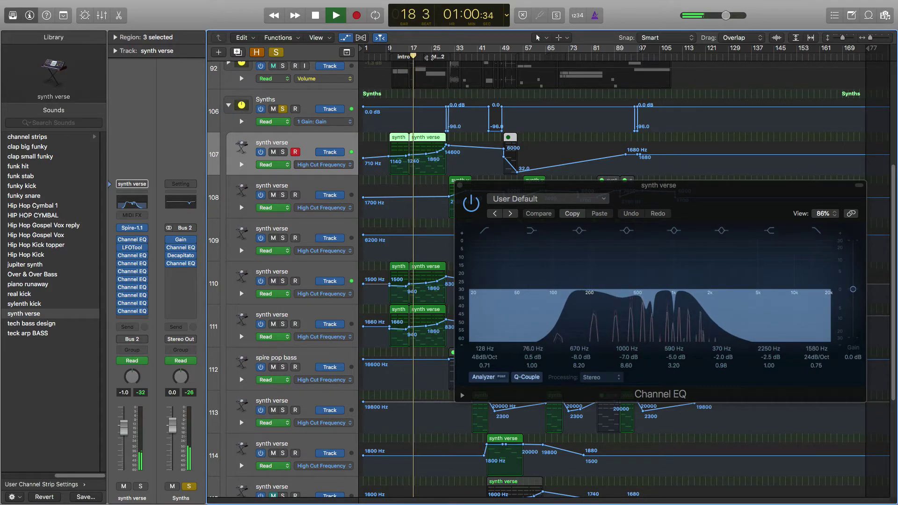
left_click(427, 56)
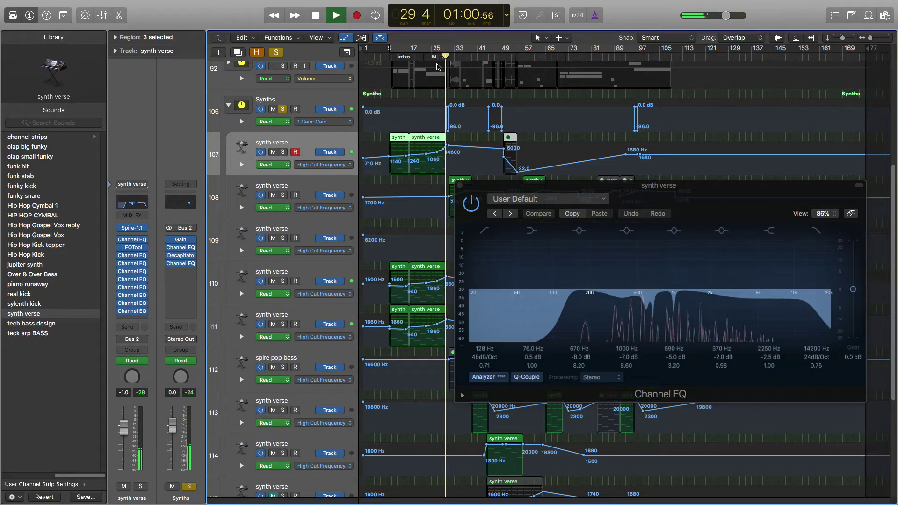
key("space")
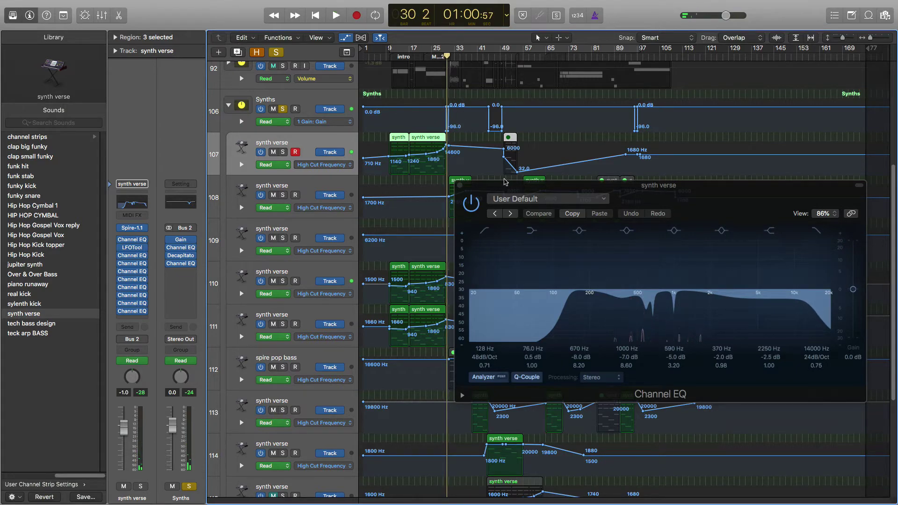
Close the Channel EQ, then collapse the Synths stack and turn off its solo.
left_click_drag(565, 190, 144, 118)
left_click(118, 112)
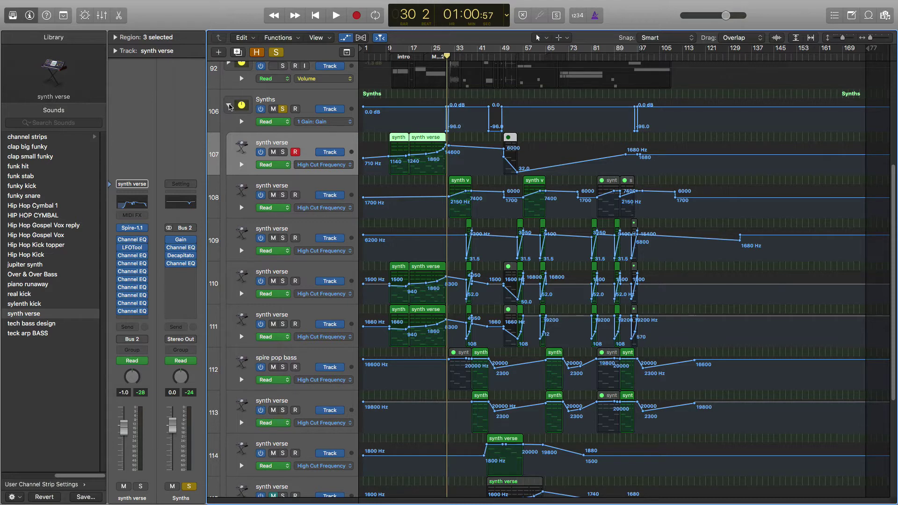
left_click(229, 106)
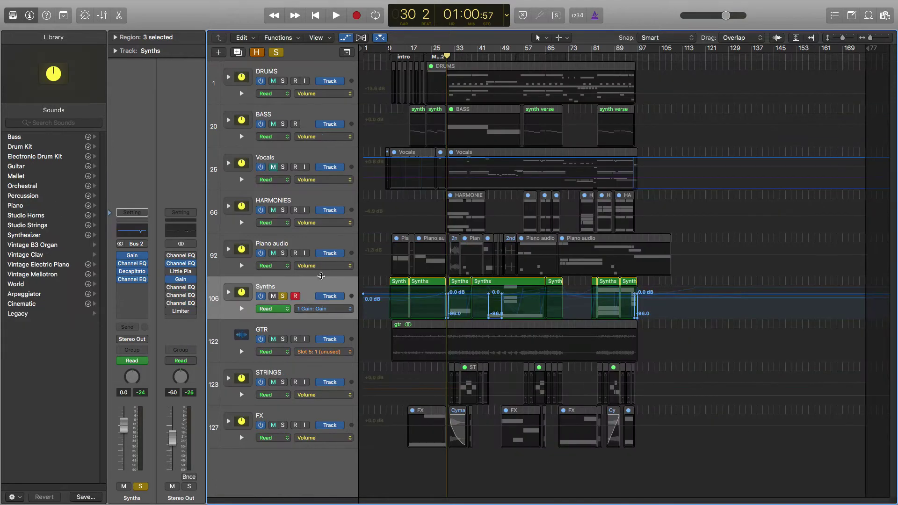
left_click(283, 297)
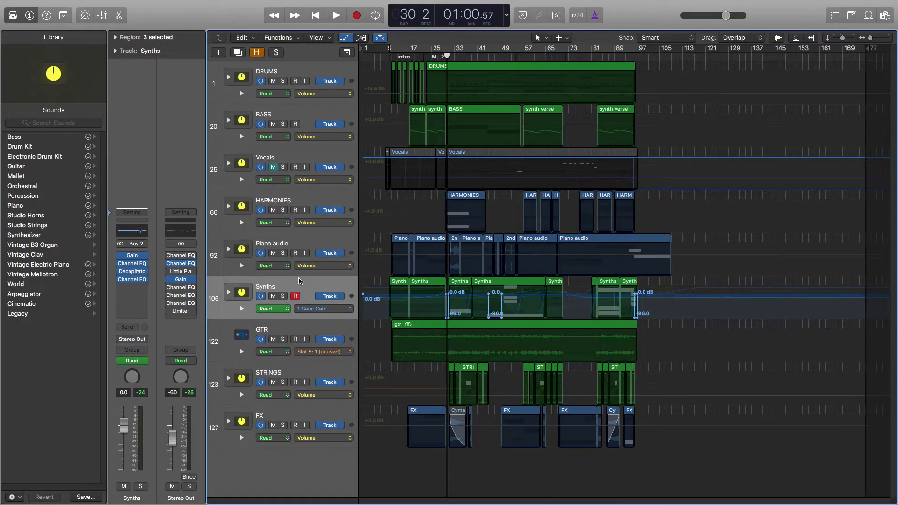
Solo the Piano audio stack and play it from the intro, skipping ahead to the end of the build-up around bar 30.
left_click(283, 253)
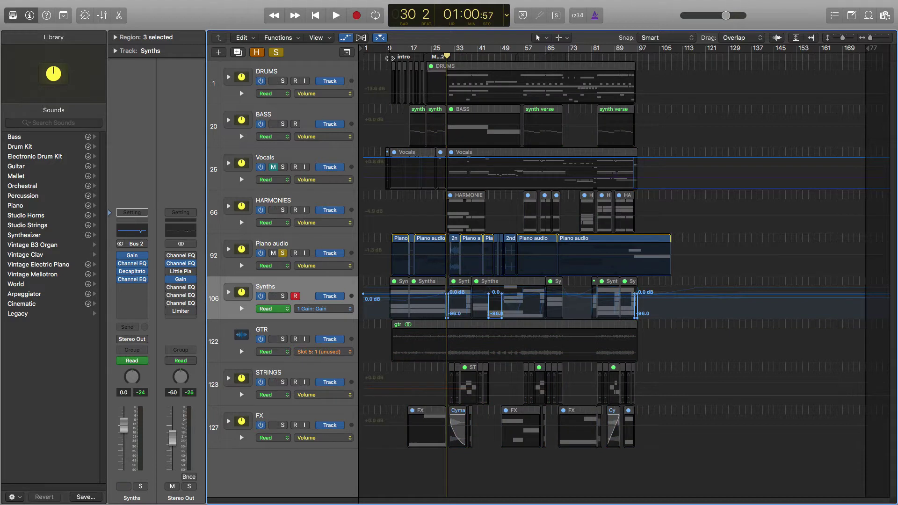
left_click(389, 59)
key("space")
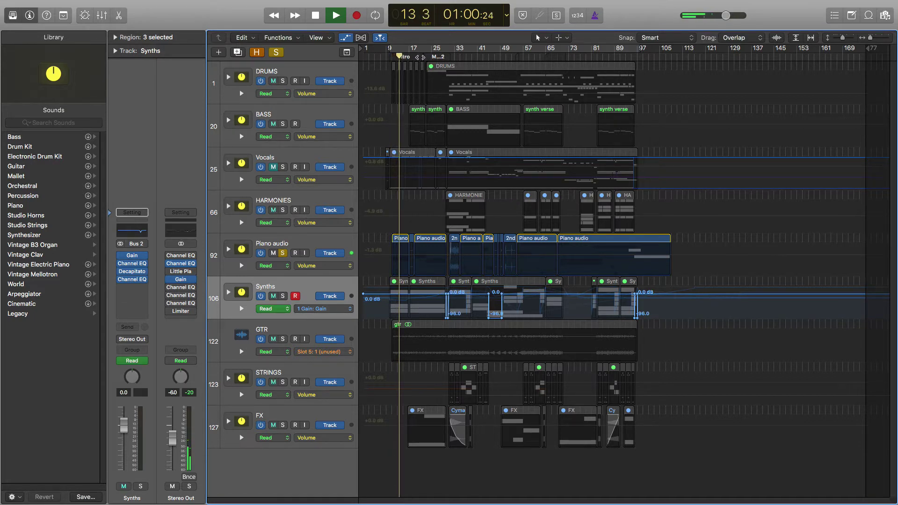
left_click(420, 56)
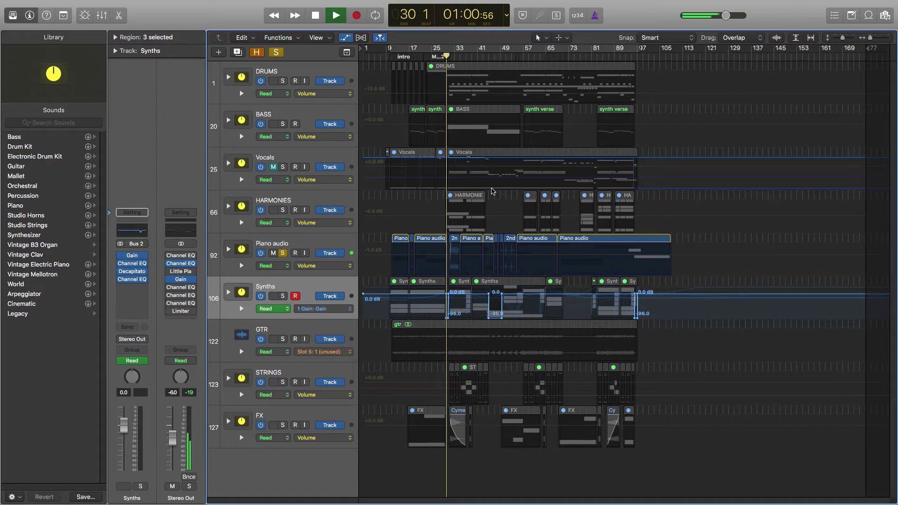
key("space")
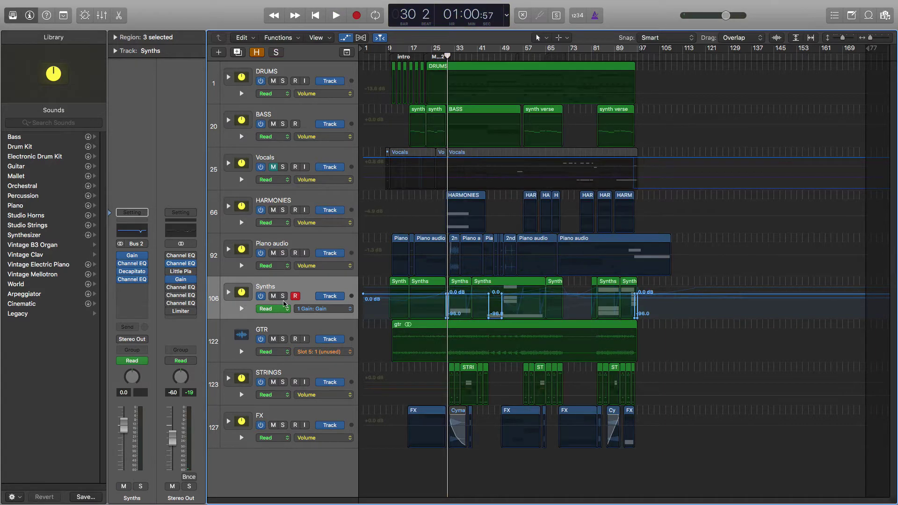
Solo the GTR track and play it from bar 11, skipping ahead to the end of the build-up around bar 30.
left_click(283, 339, "alt")
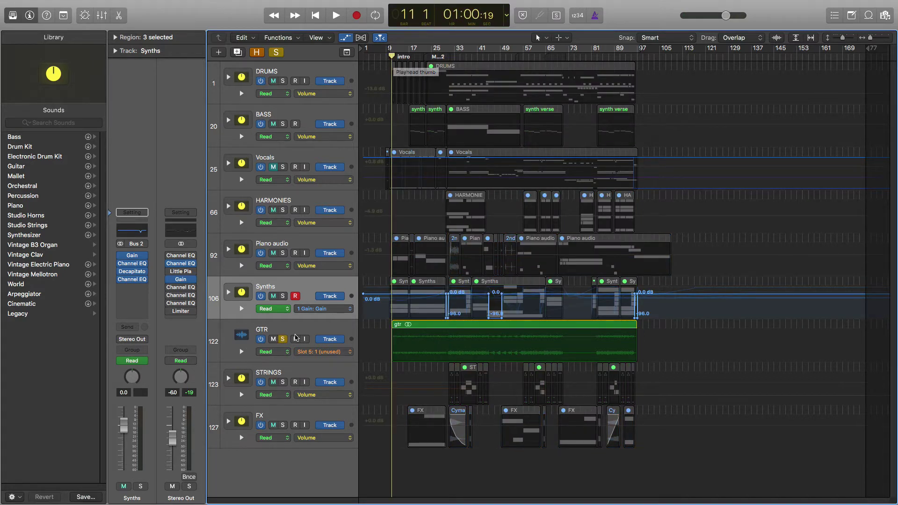
left_click(298, 330)
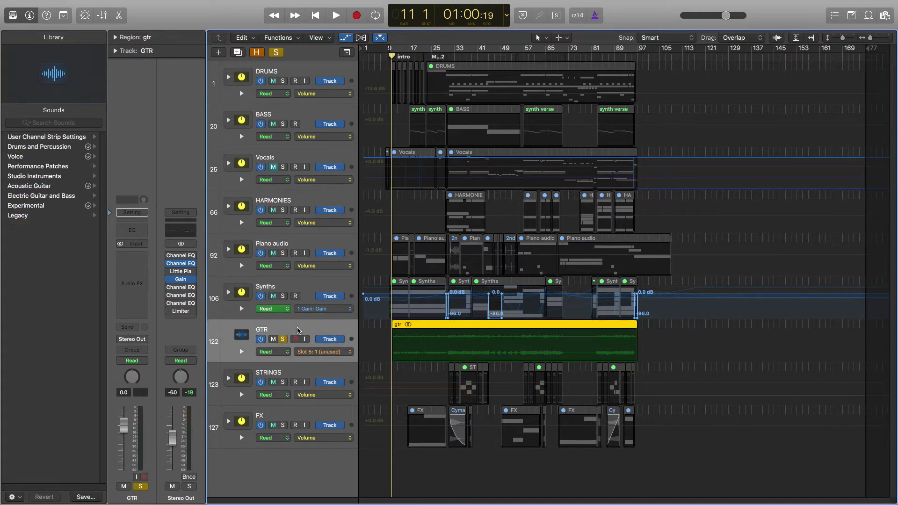
key("space")
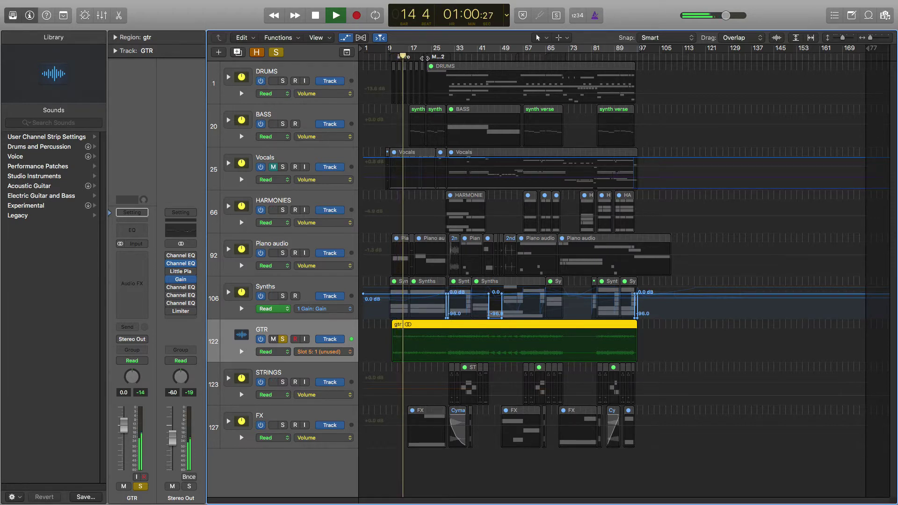
left_click(435, 57)
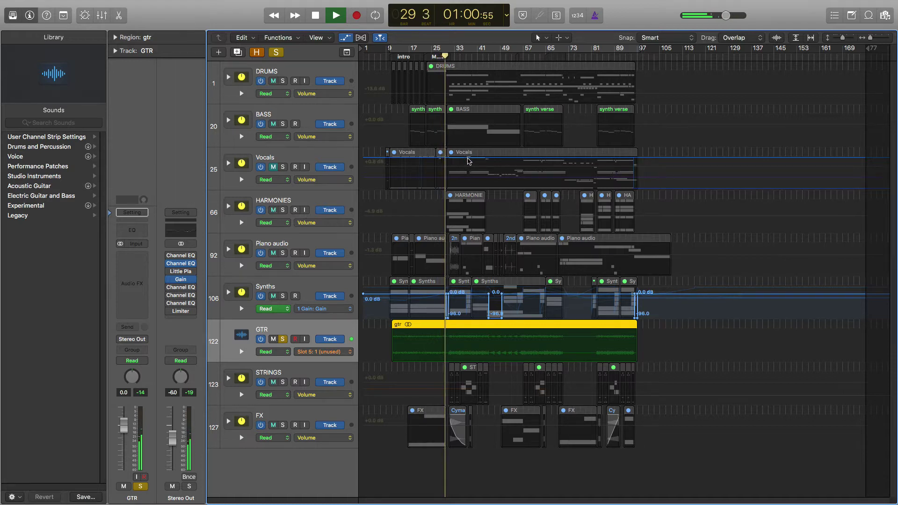
key("space")
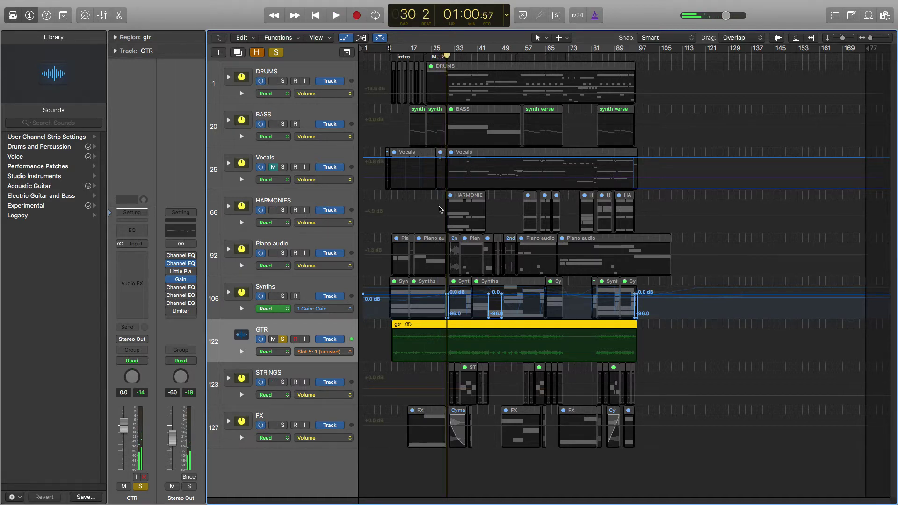
Switch the solo from GTR to FX and play the effects from bar 23 through the end of the build-up.
left_click(283, 339)
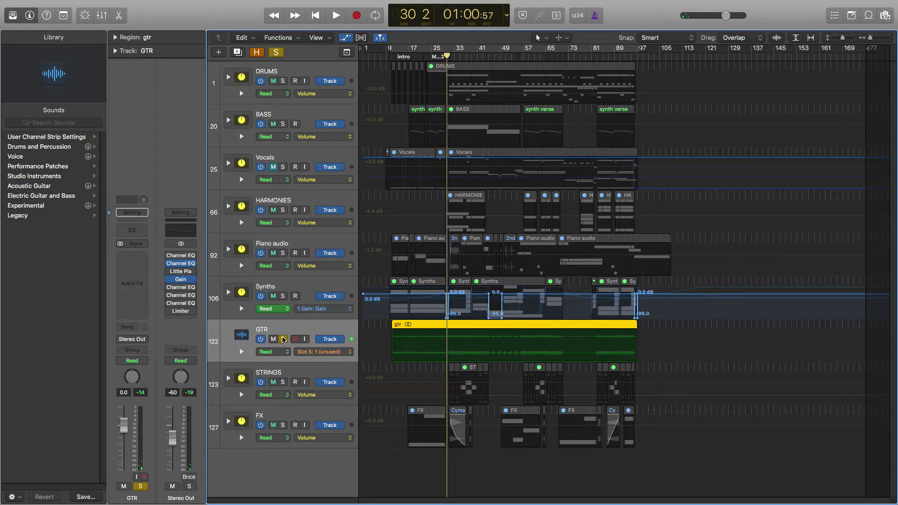
left_click(283, 425)
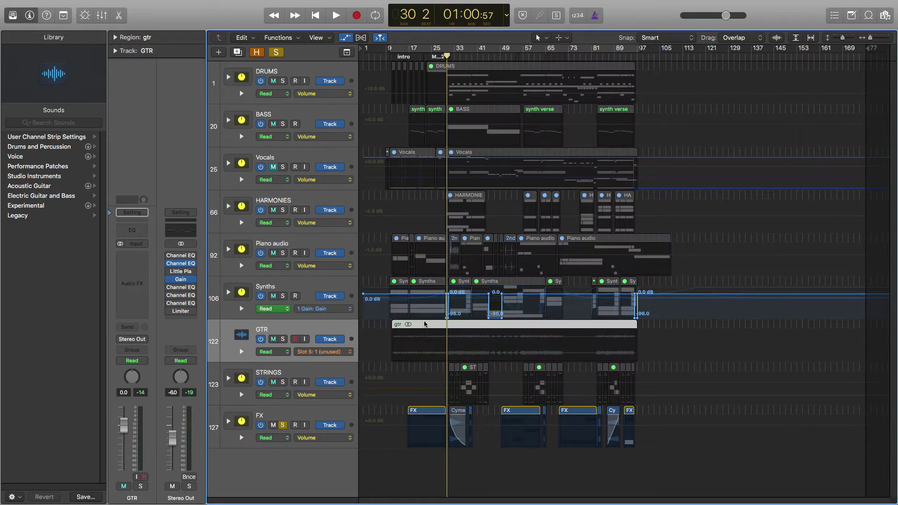
left_click(425, 56)
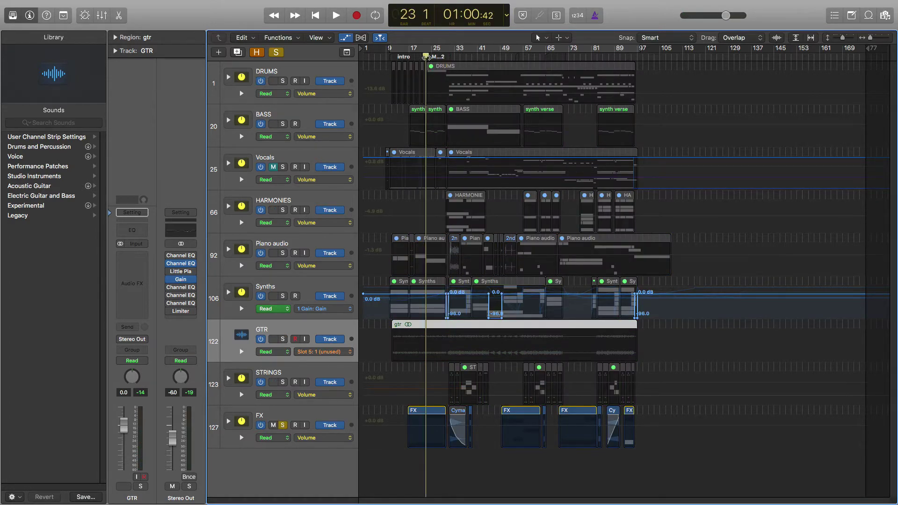
key("space")
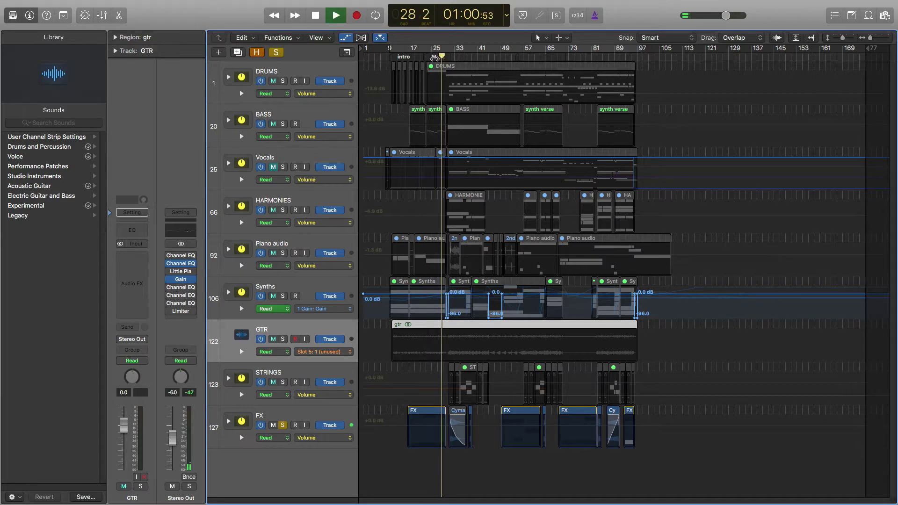
left_click(435, 56)
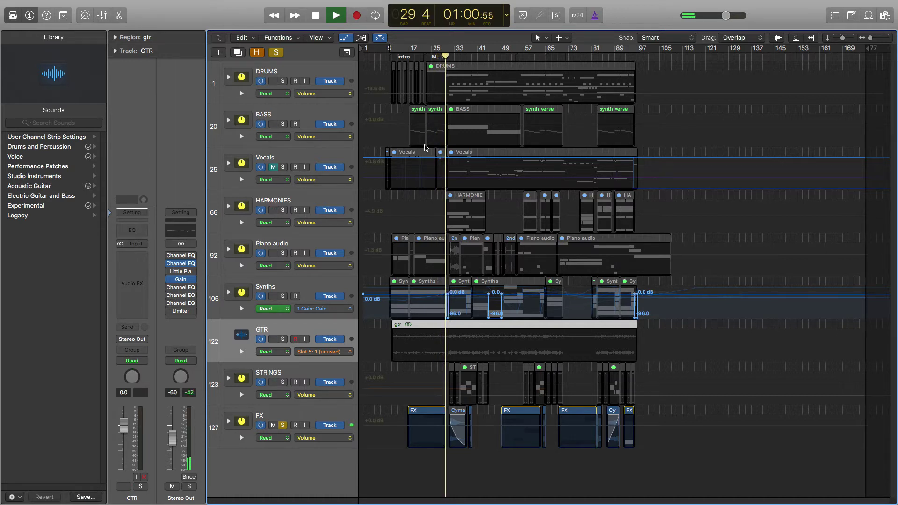
key("space")
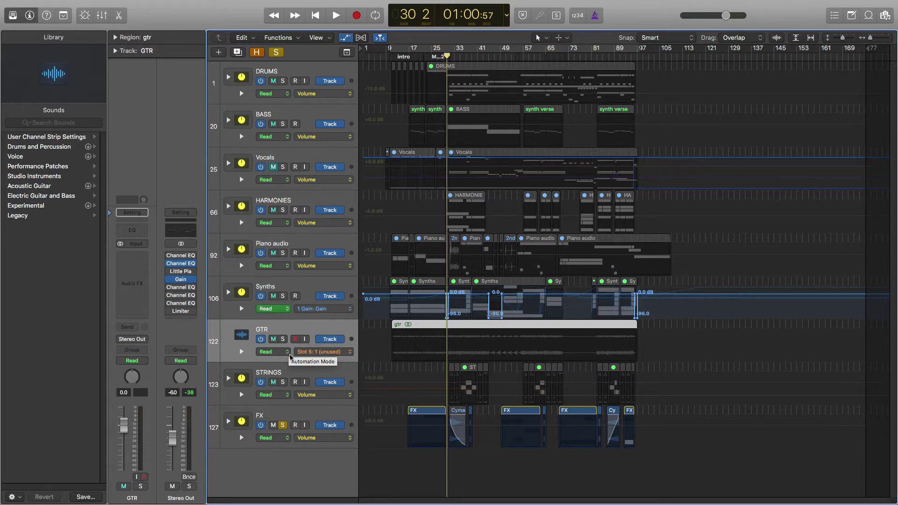
Turn off the FX solo and play the mix with all unmuted tracks from around bar 26 into bar 31.
left_click(283, 425)
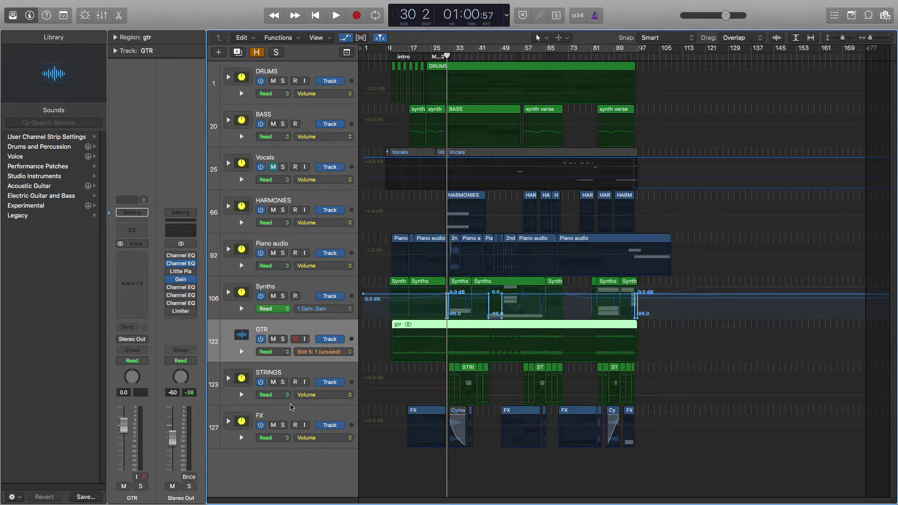
left_click_drag(441, 57, 435, 56)
key("space")
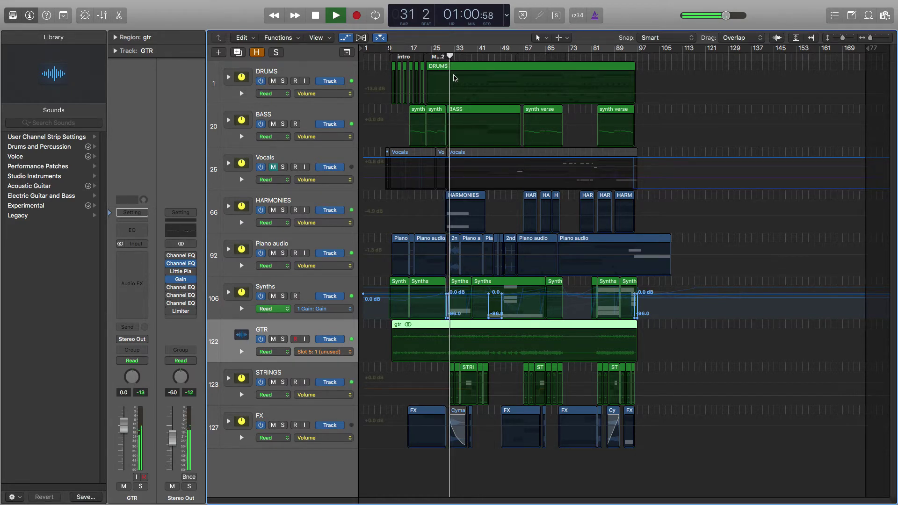
Stop playback and unmute the Vocals stack.
key("space")
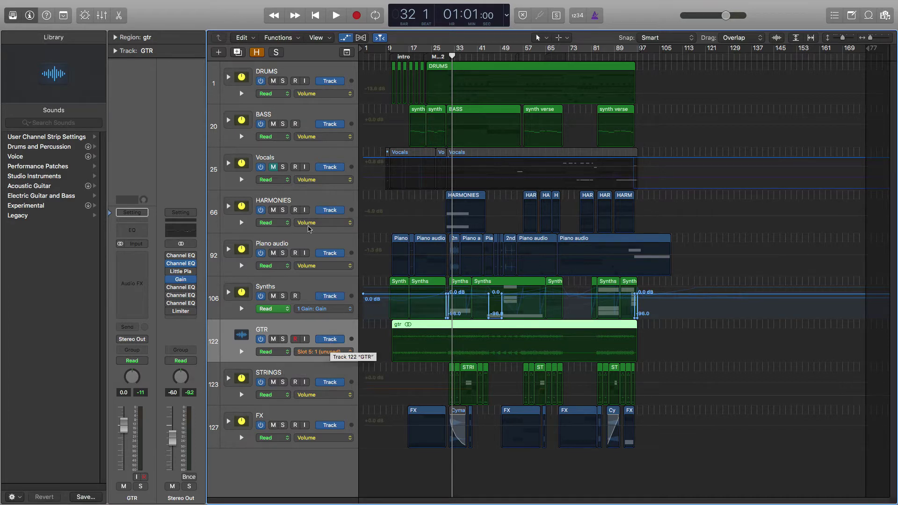
left_click(273, 167)
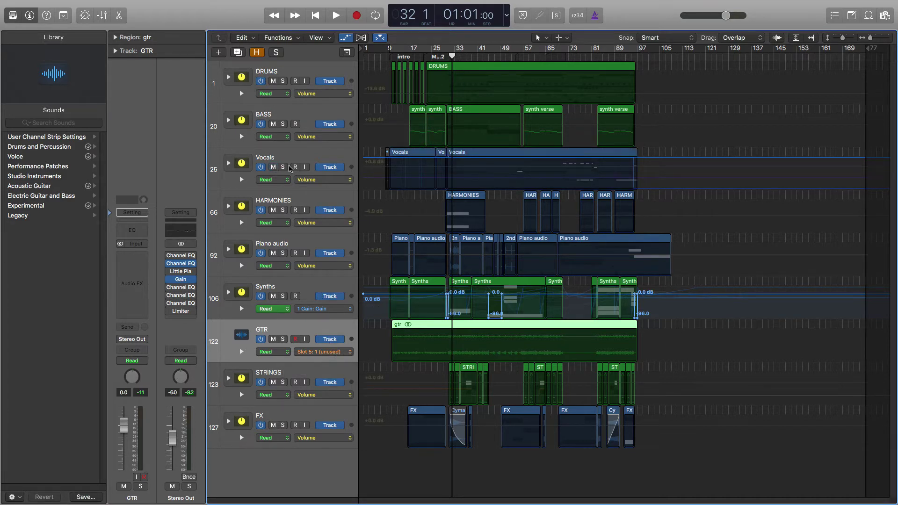
Solo the BASS stack and play it from around bar 17 to about bar 21.
left_click(295, 121)
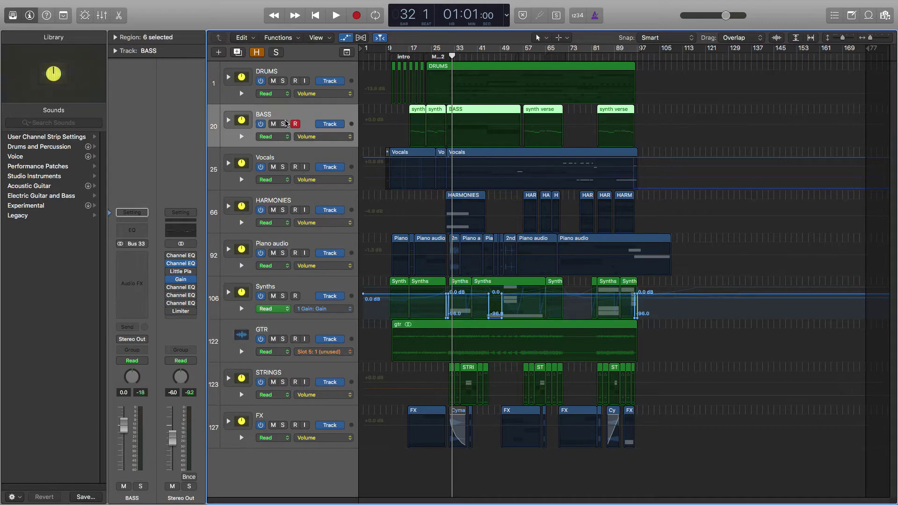
key("s")
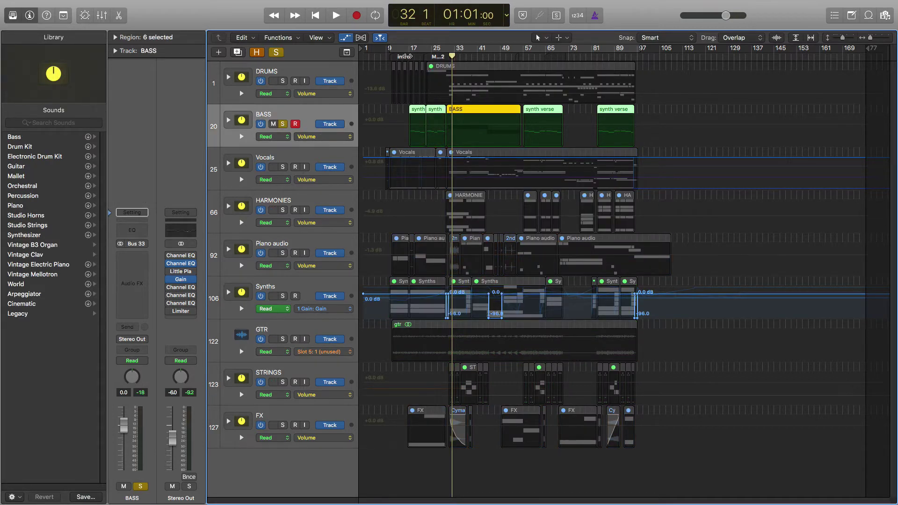
left_click(410, 57)
key("space")
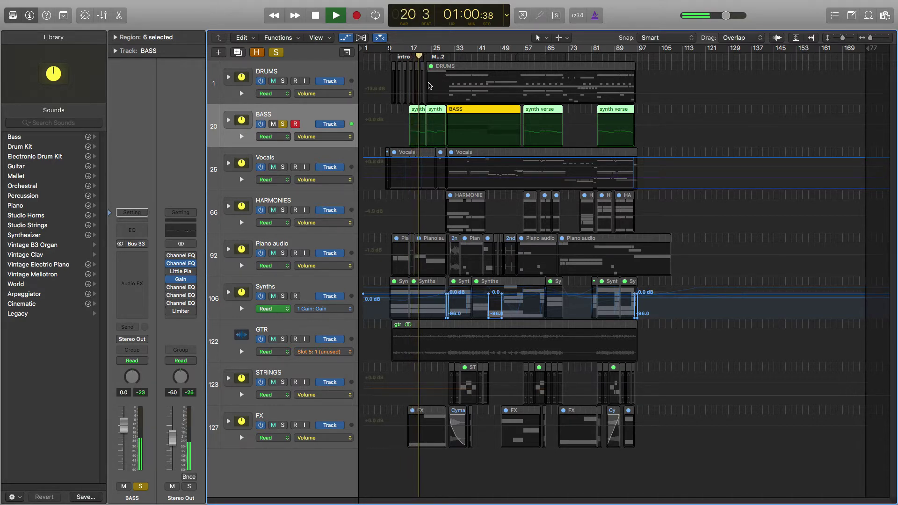
key("space")
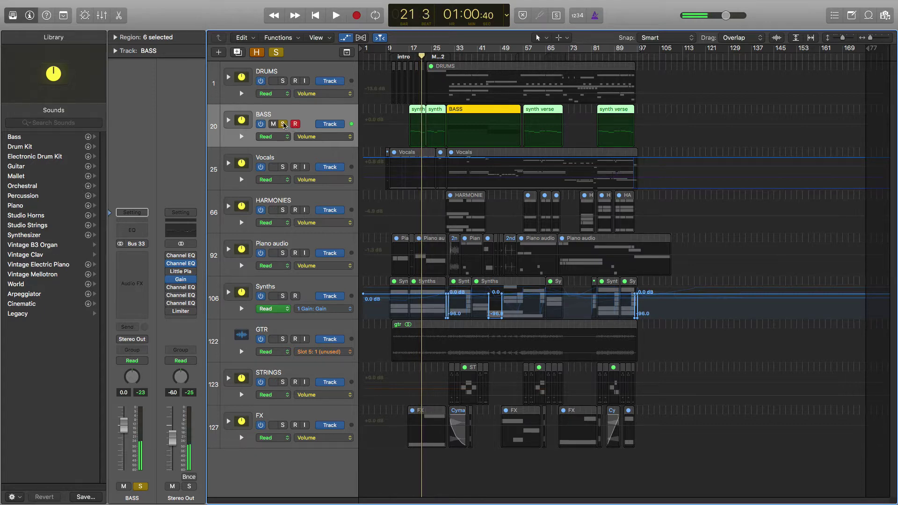
Switch the solo from BASS to Vocals and play from around bar 10, skipping ahead to the end of the build-up at about bar 31.
left_click(283, 124)
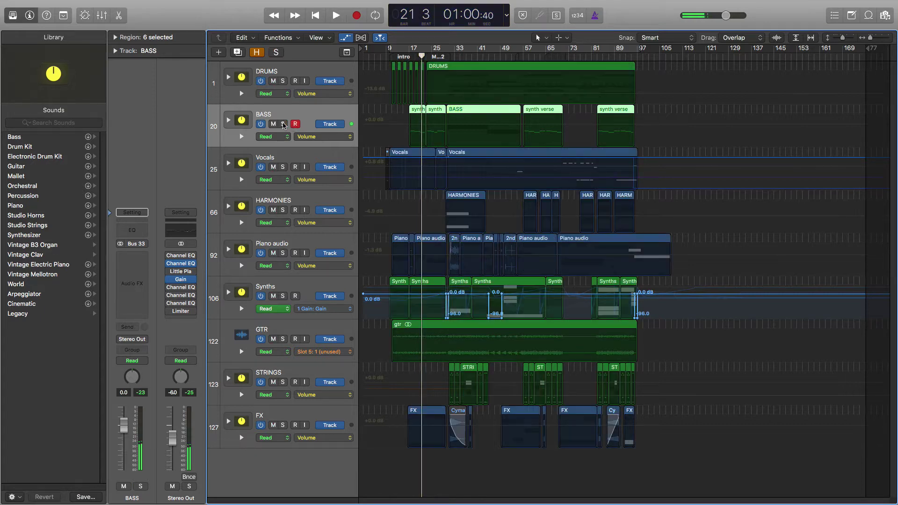
left_click(284, 167)
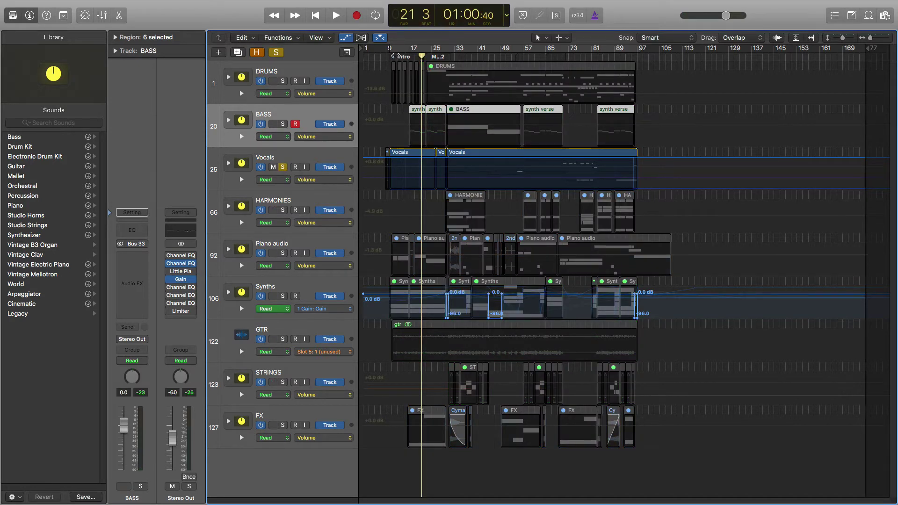
left_click(396, 56)
left_click(391, 57)
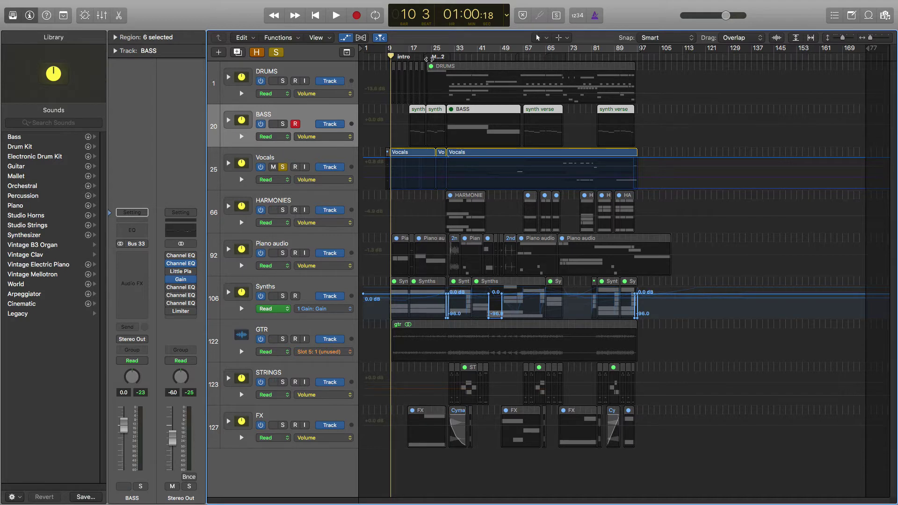
left_click(415, 57)
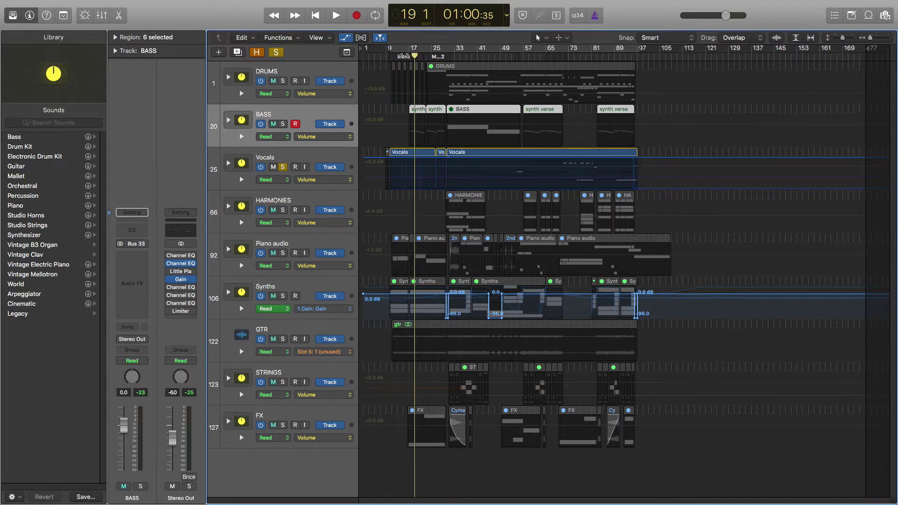
left_click(389, 58)
key("space")
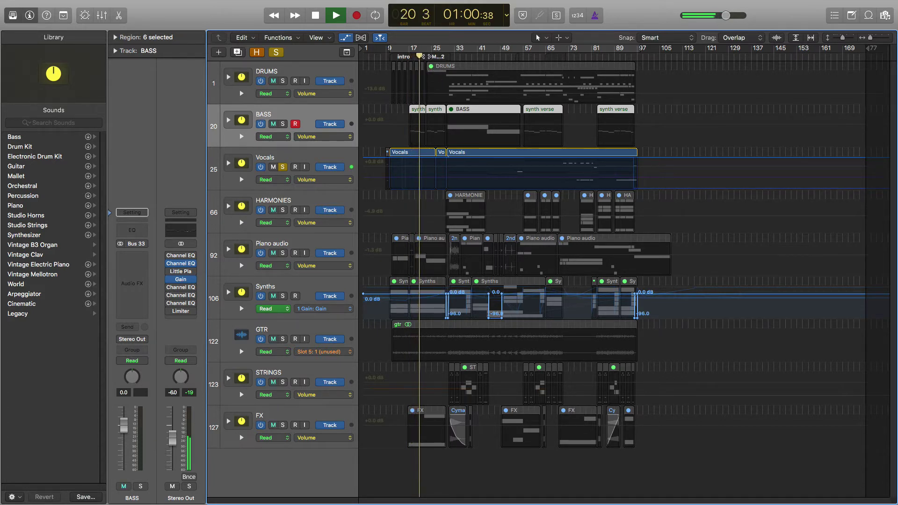
key("space")
key("space")
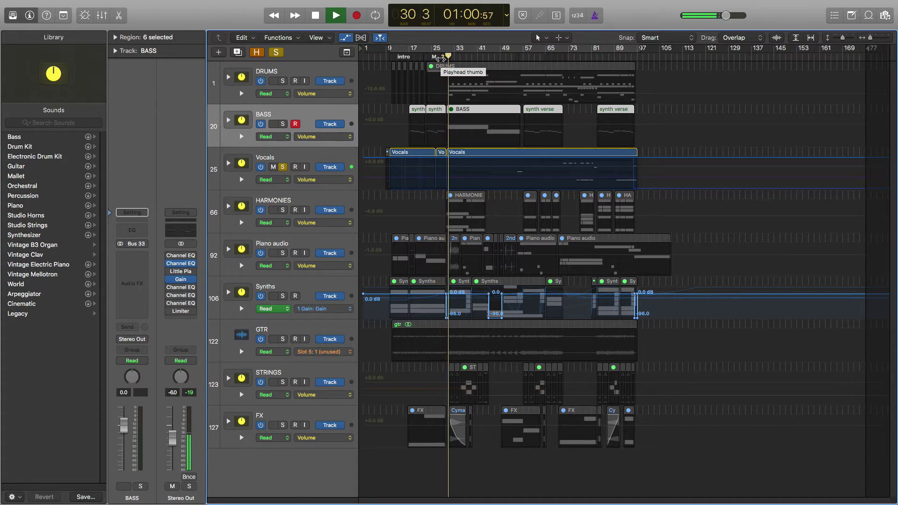
key("space")
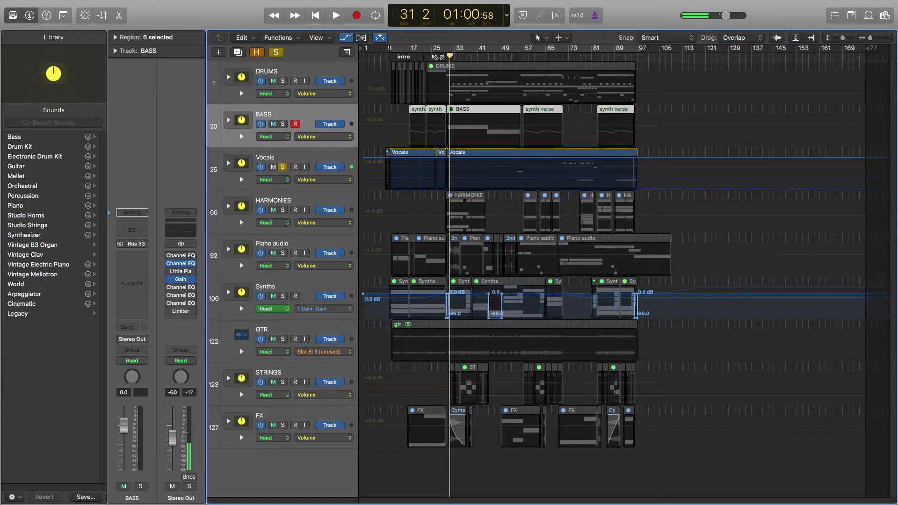
Replay the soloed vocals from bar 26 to about bar 31.
left_click(438, 57)
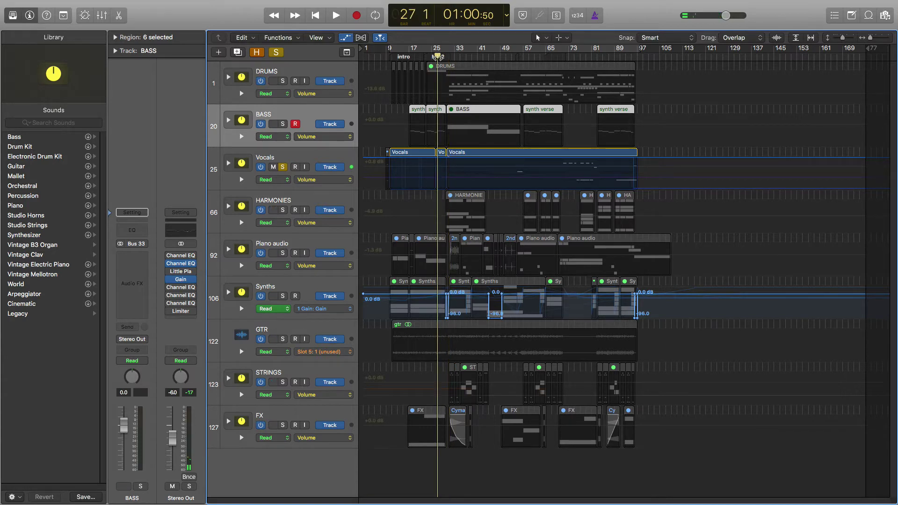
left_click(432, 57)
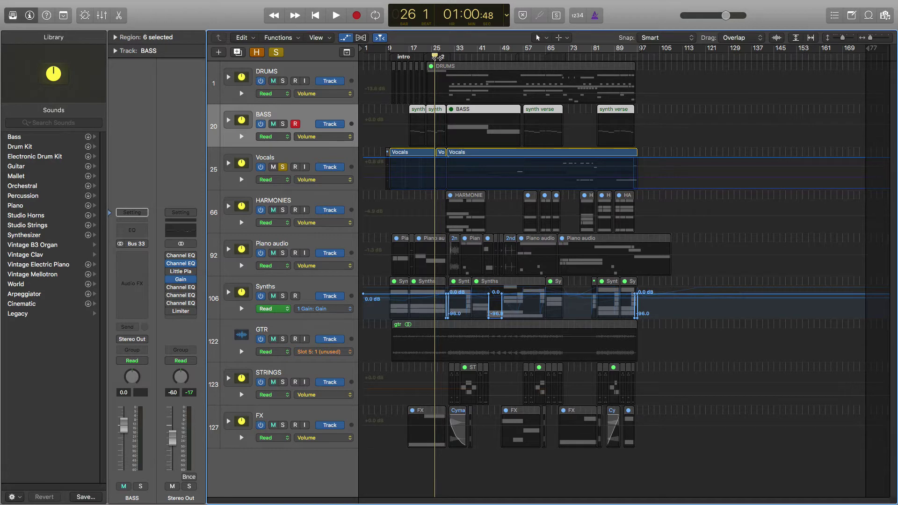
key("space")
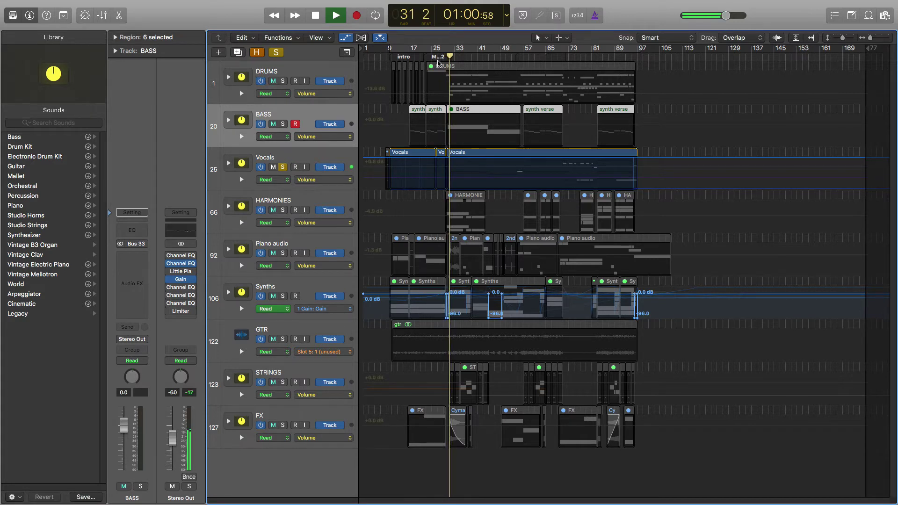
key("space")
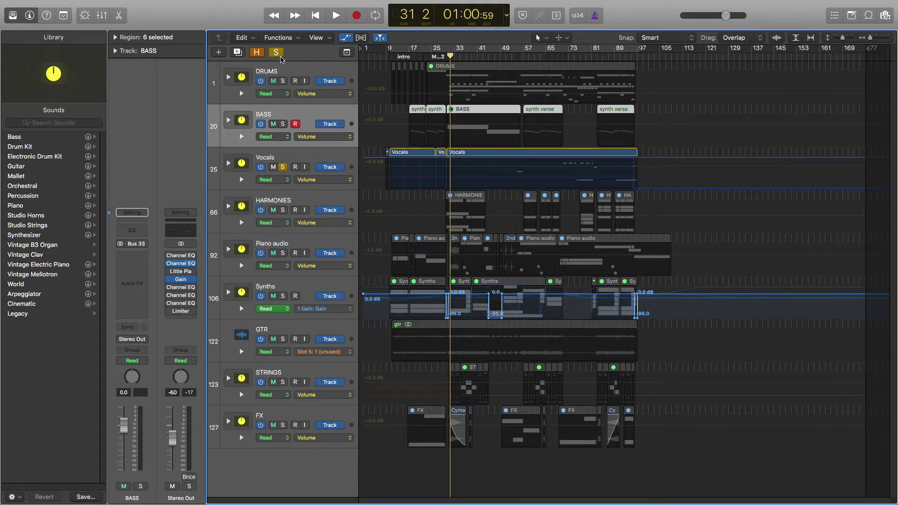
Turn off the Vocals solo and play the full mix from around bar 12 of the intro to bar 32.
left_click(276, 52)
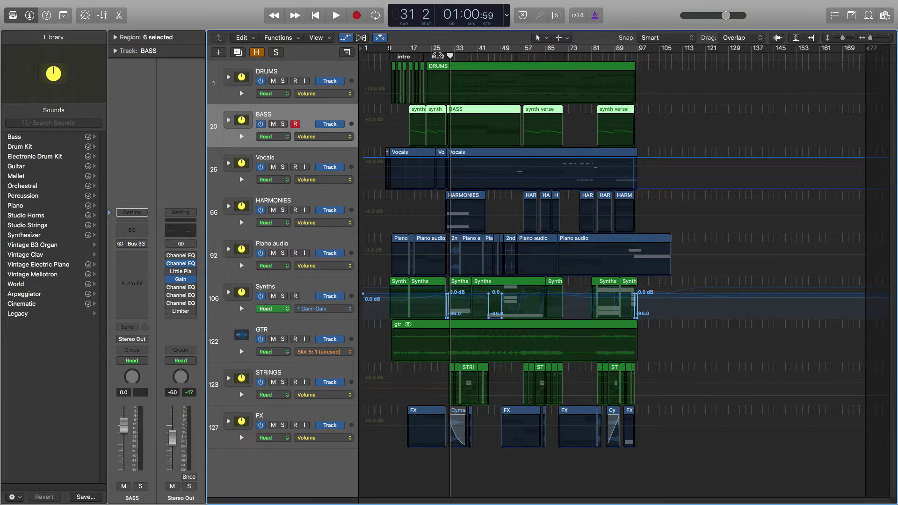
left_click(396, 57)
key("space")
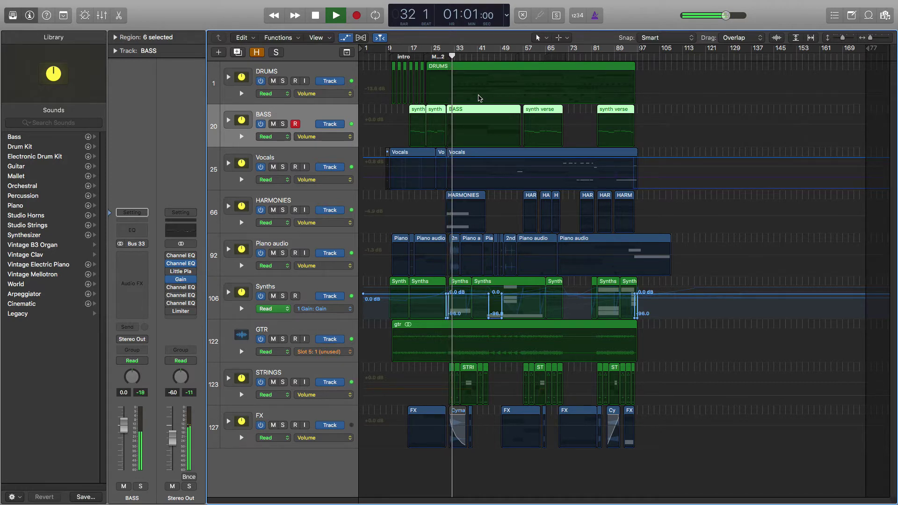
key("space")
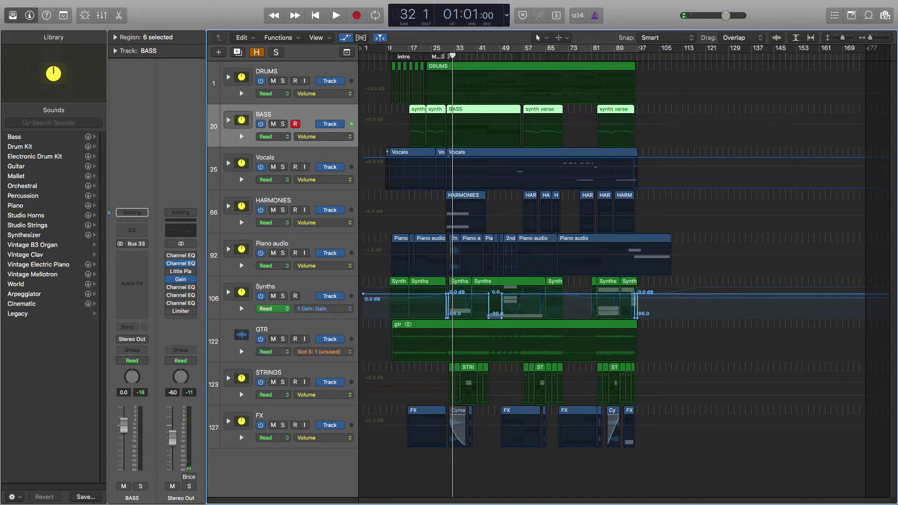
Play the full mix from bar 29 to about bar 45, hiding the track automation and enlarging the timeline around the regions.
key("comma")
key("comma")
left_click_drag(446, 56, 443, 57)
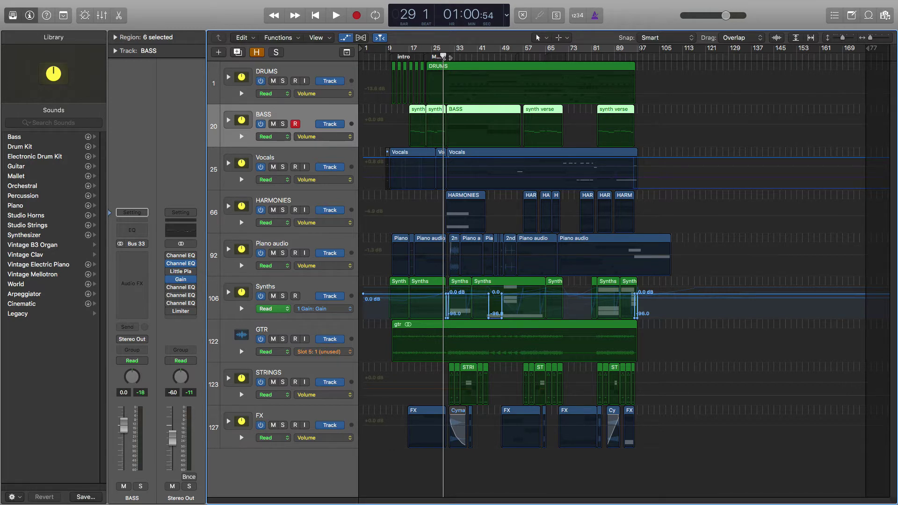
key("space")
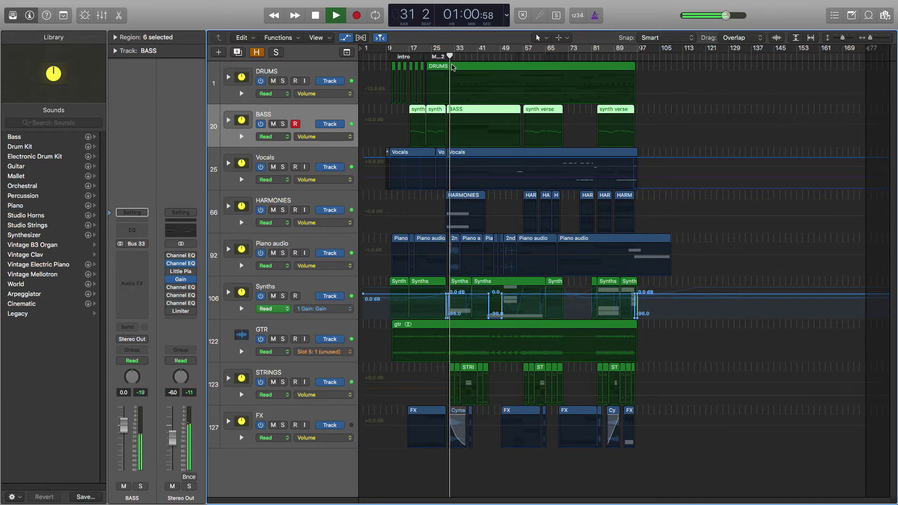
key("super+Right")
key("super+Up")
key("super+Right")
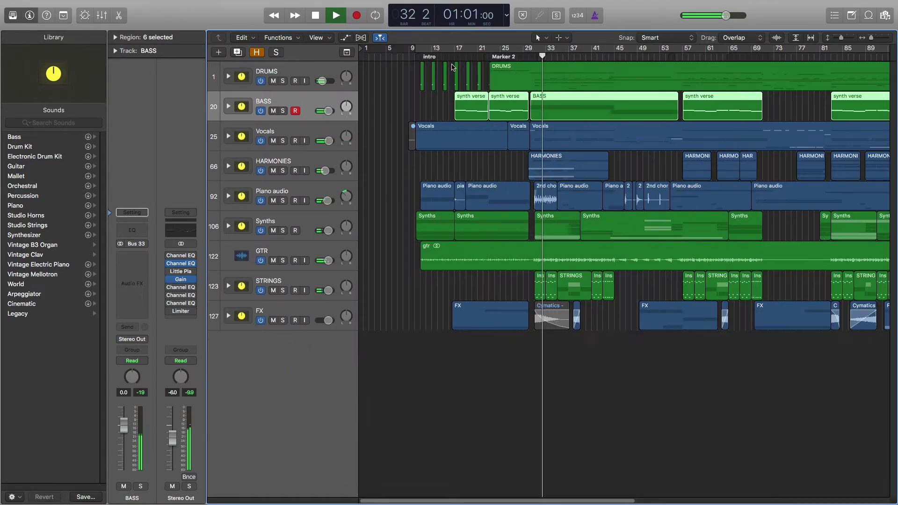
key("super+Right")
scroll(472, 139, "right", 10)
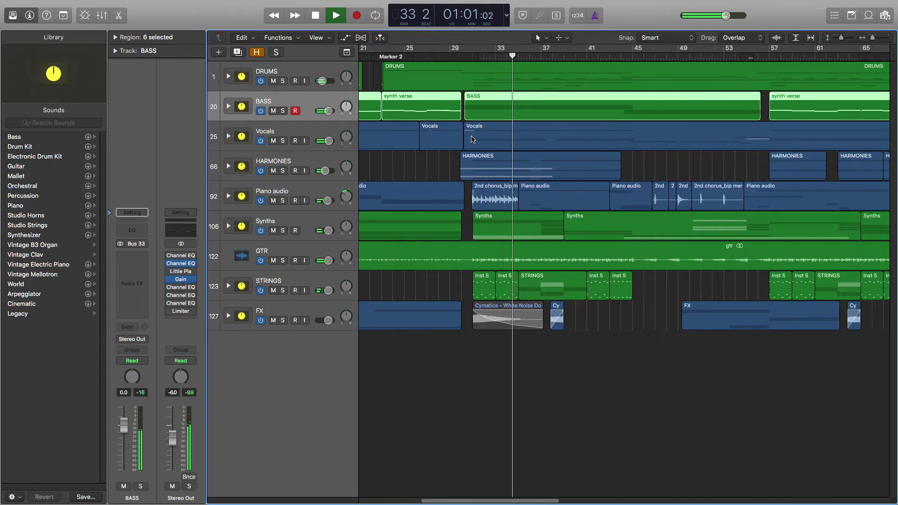
scroll(473, 139, "left", 3)
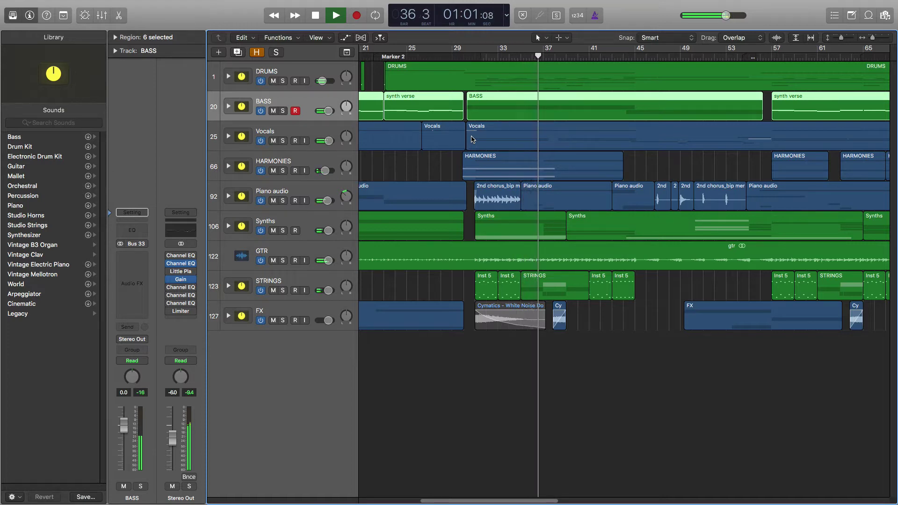
scroll(472, 139, "right", 2)
scroll(473, 139, "left", 1)
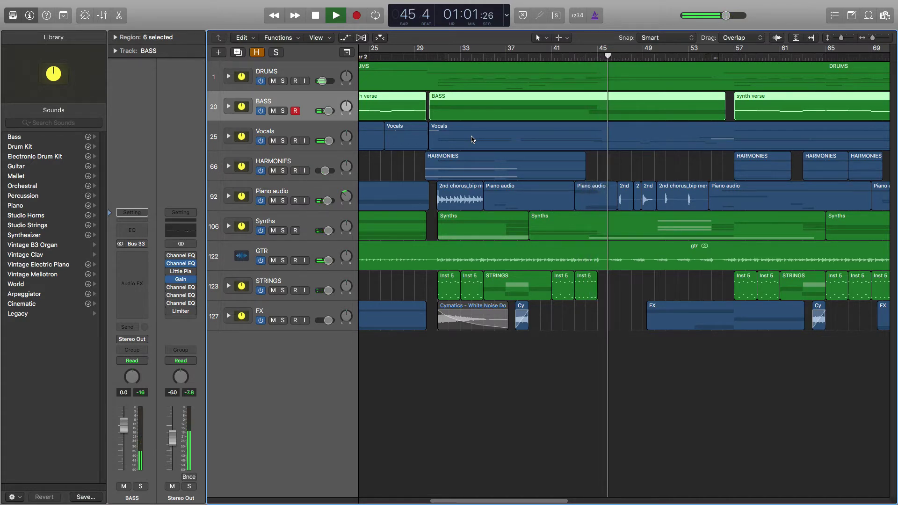
key("space")
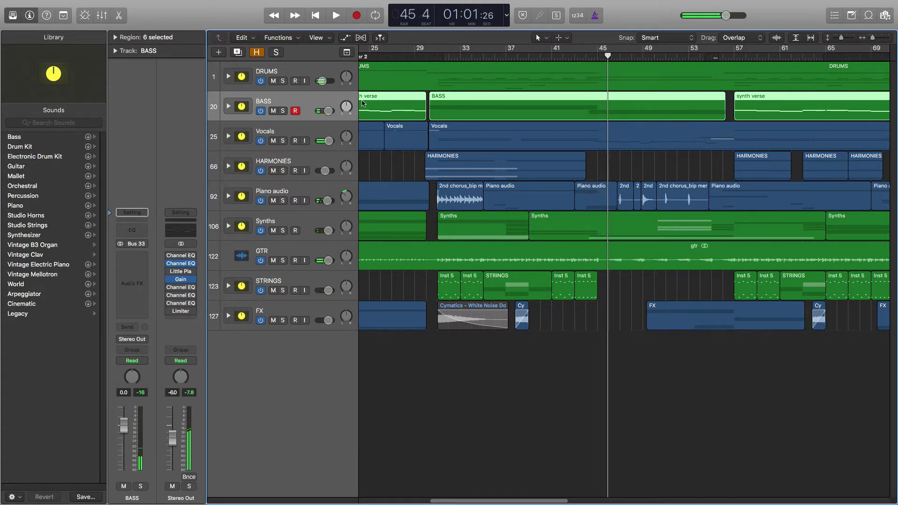
Solo the DRUMS stack, place the playhead at bar 30, and expand the stack to examine its individual drum tracks.
left_click(283, 82)
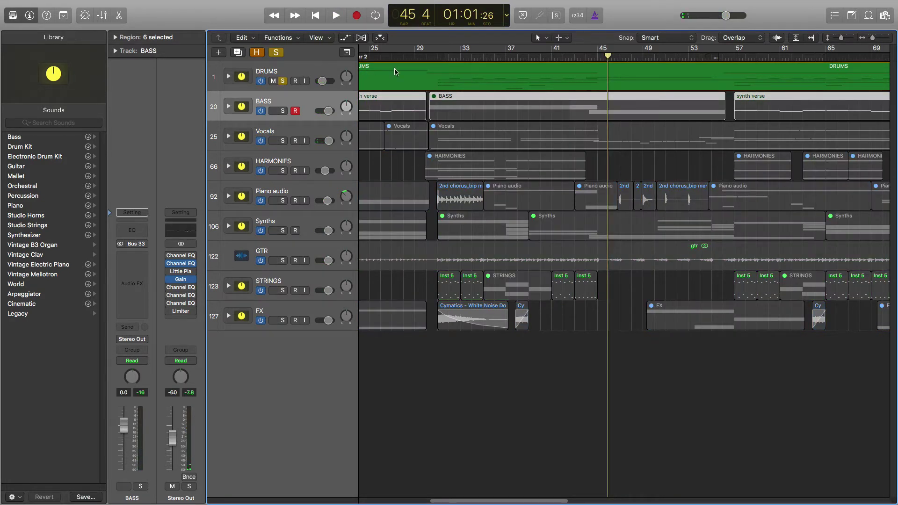
left_click(425, 56)
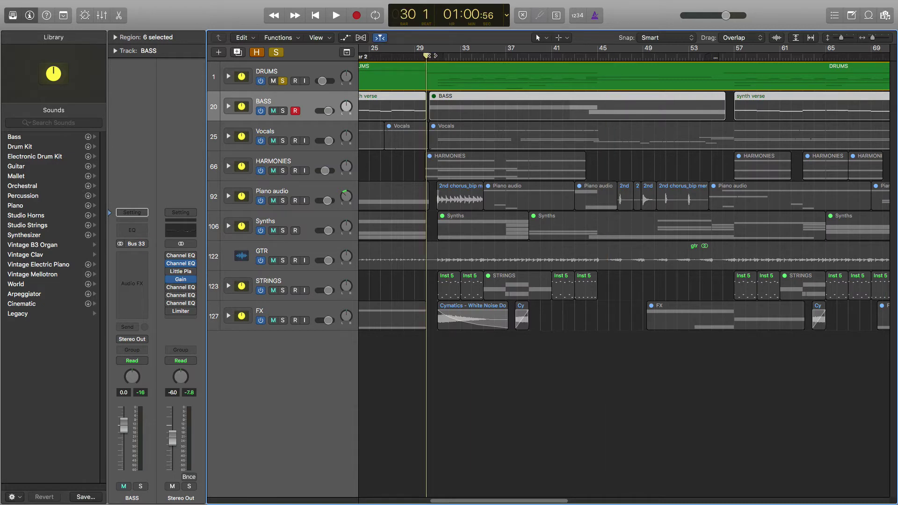
left_click(228, 77)
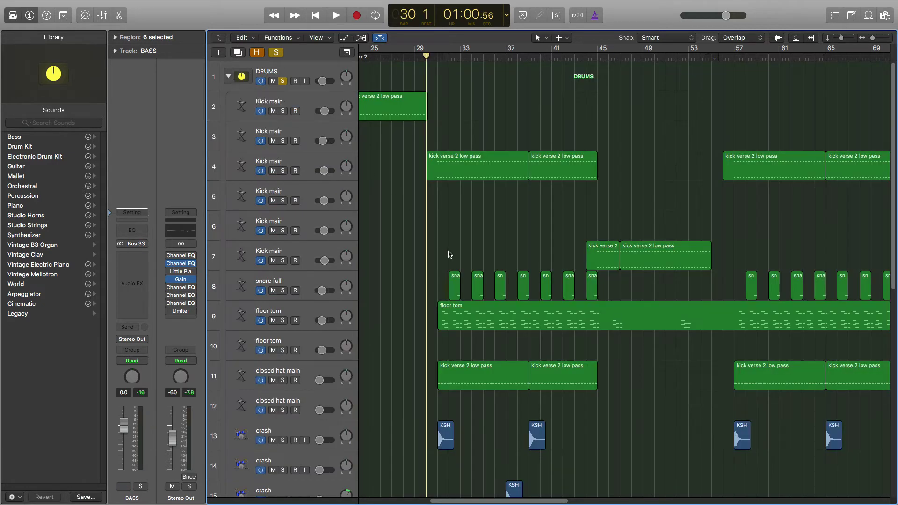
scroll(448, 255, "down", 6)
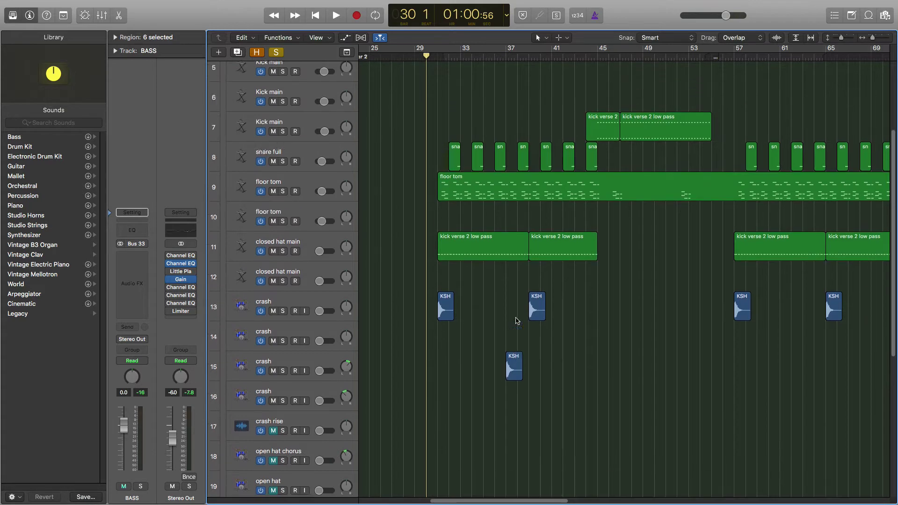
scroll(517, 321, "up", 1)
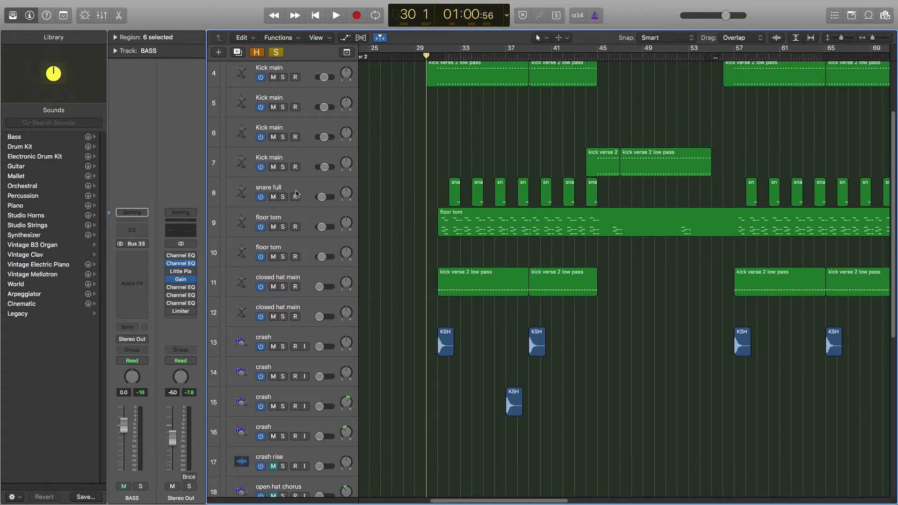
Select the snare full track and play the soloed drums from bar 30 to bar 39, following the individual drum tracks.
left_click(317, 187)
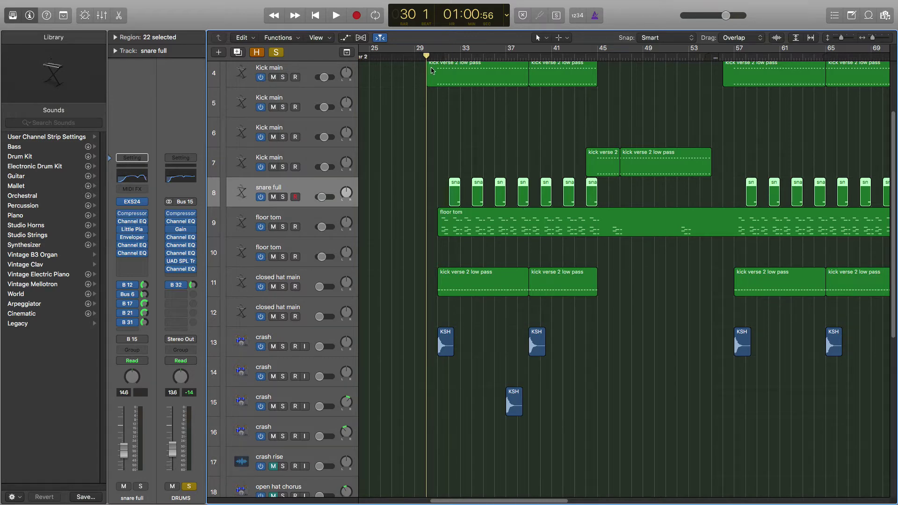
key("space")
scroll(444, 123, "up", 3)
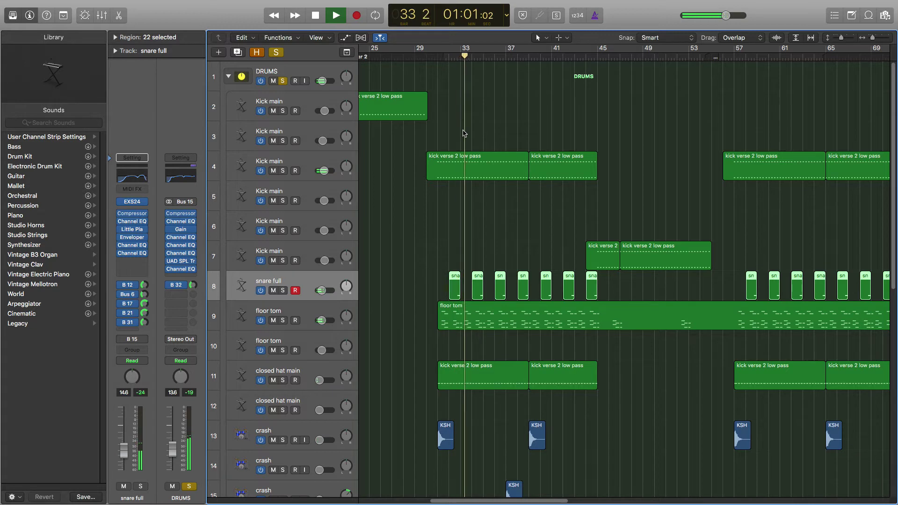
scroll(488, 218, "down", 2)
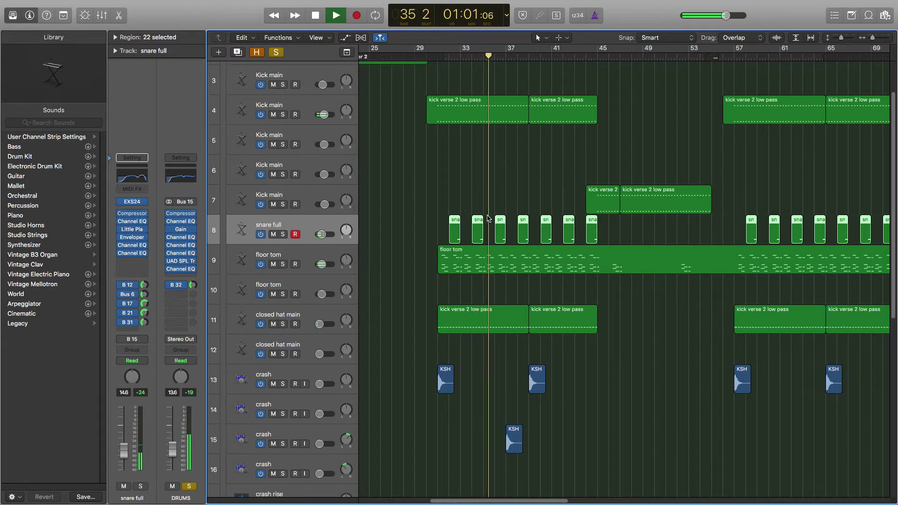
scroll(487, 218, "down", 1)
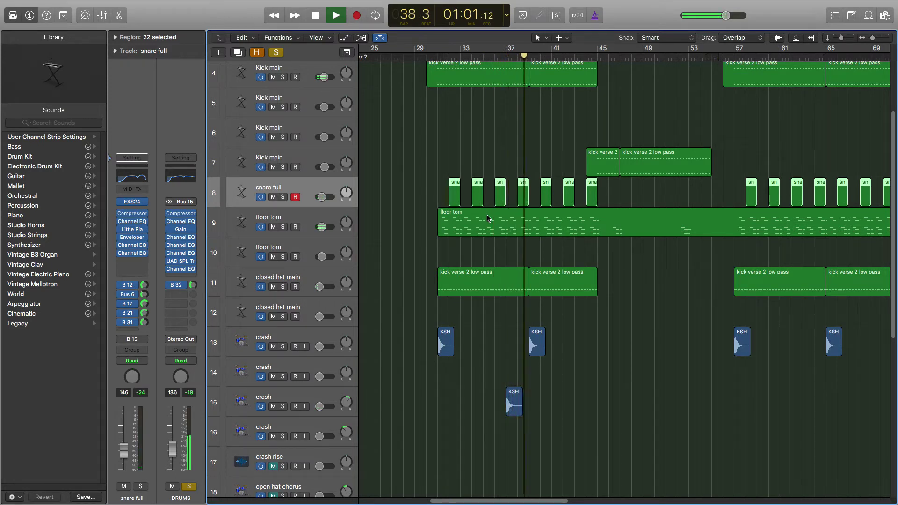
key("space")
scroll(487, 218, "up", 3)
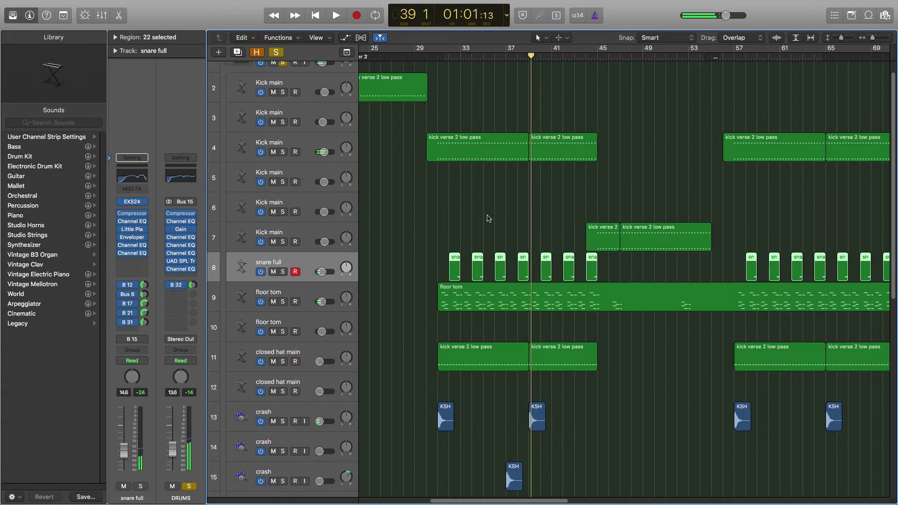
scroll(487, 218, "up", 1)
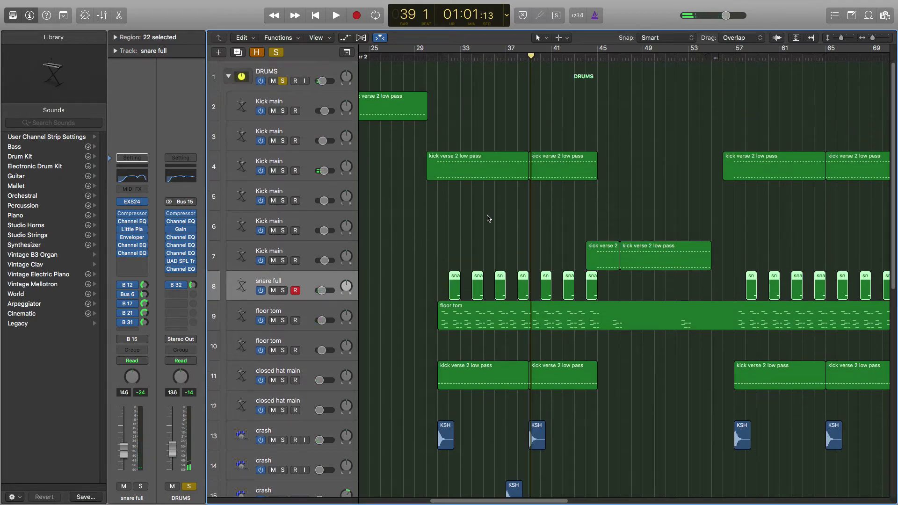
scroll(488, 219, "down", 2)
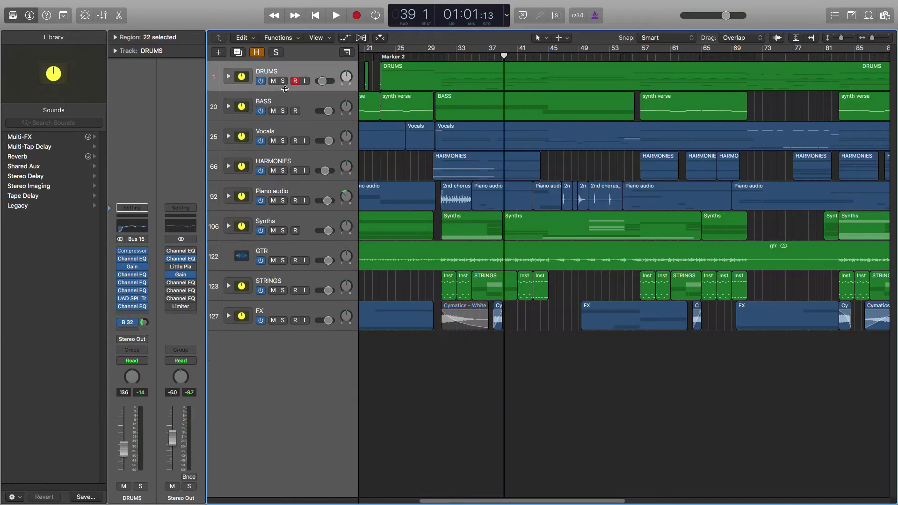
Solo the BASS stack, place the playhead at bar 30, and expand the stack to show its instrument tracks.
left_click(282, 111)
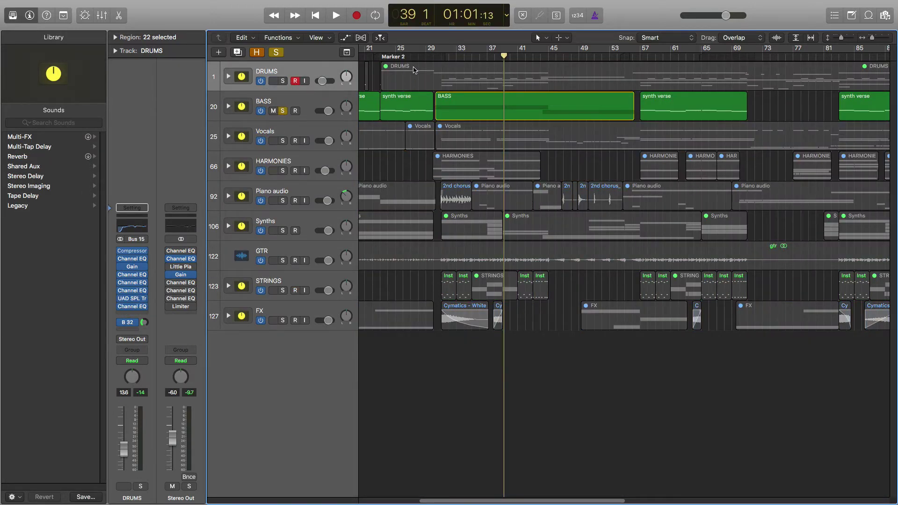
left_click(433, 55)
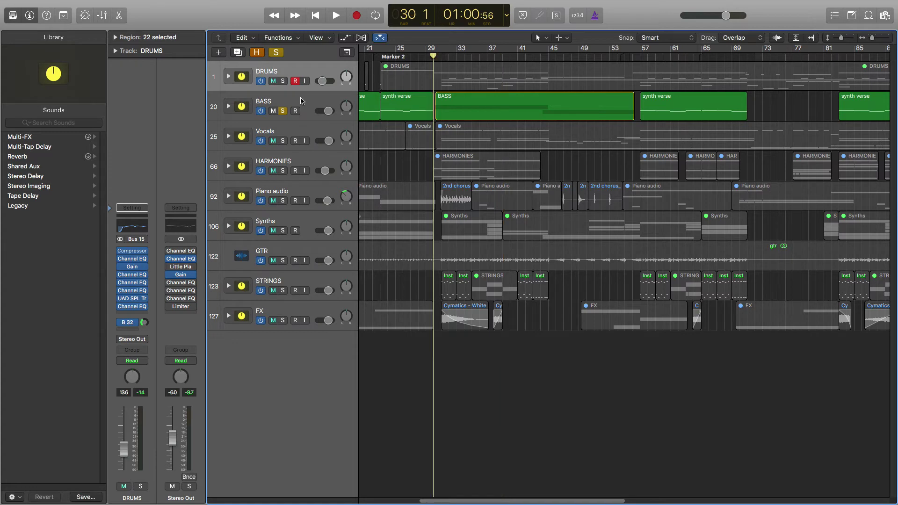
left_click(216, 108)
left_click(228, 108)
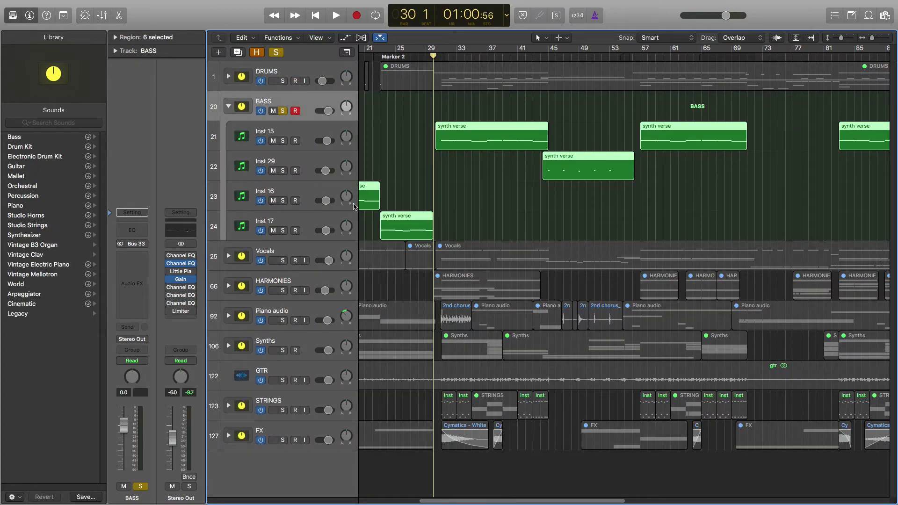
Select the Inst 15 track and play the soloed bass from bar 30 to about bar 36.
left_click(307, 136)
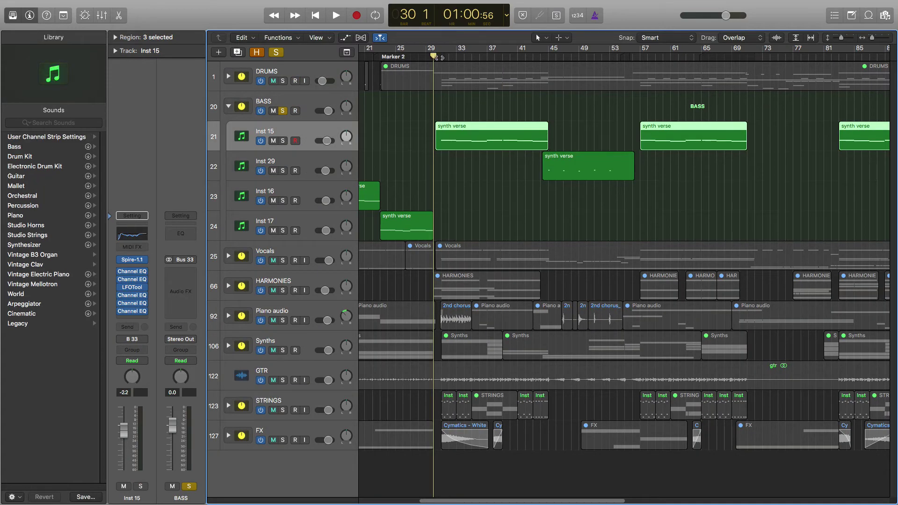
left_click_drag(440, 57, 433, 56)
left_click(435, 56)
key("space")
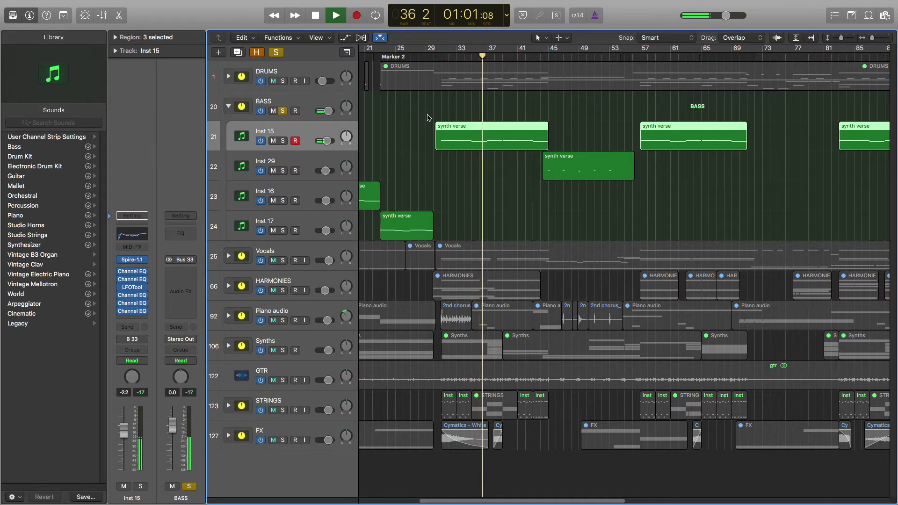
key("space")
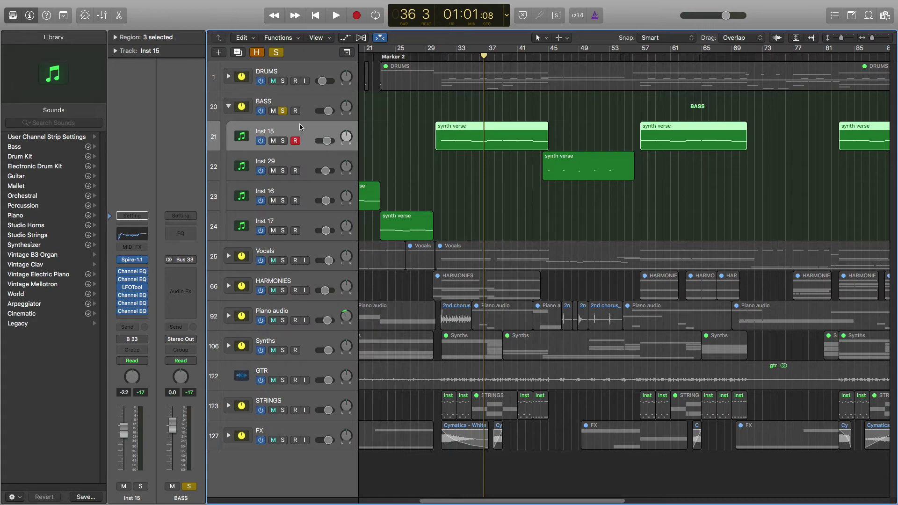
Open LFOTool on Inst 15, move its window clear of the track headers, and play the bass from bar 30 to bar 34.
left_click(132, 288)
left_click_drag(283, 43, 687, 196)
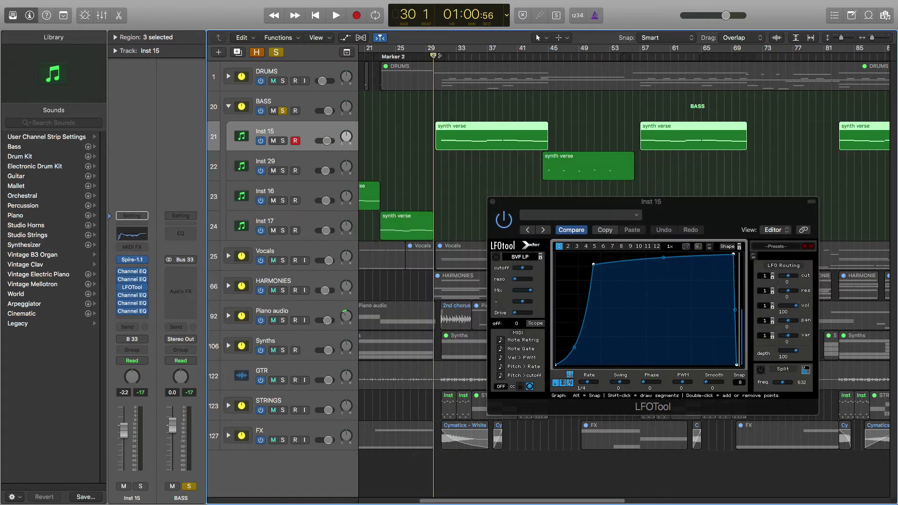
key("space")
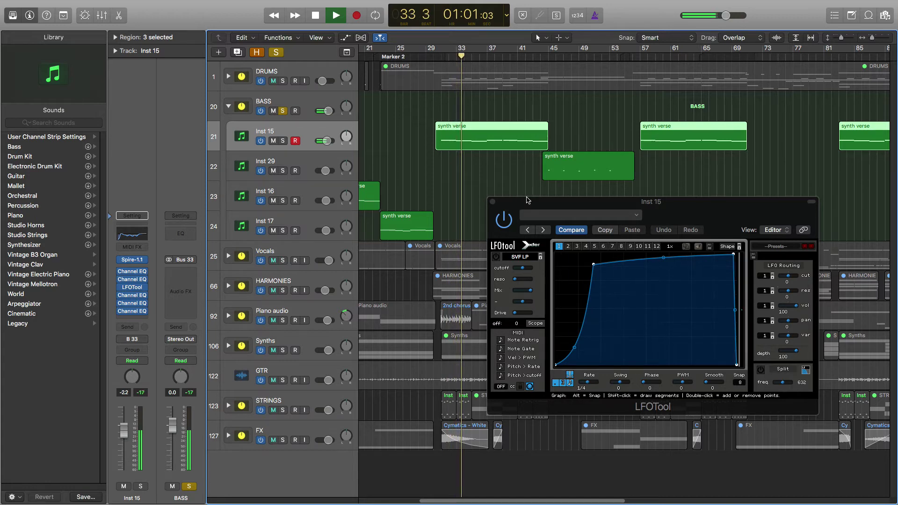
key("space")
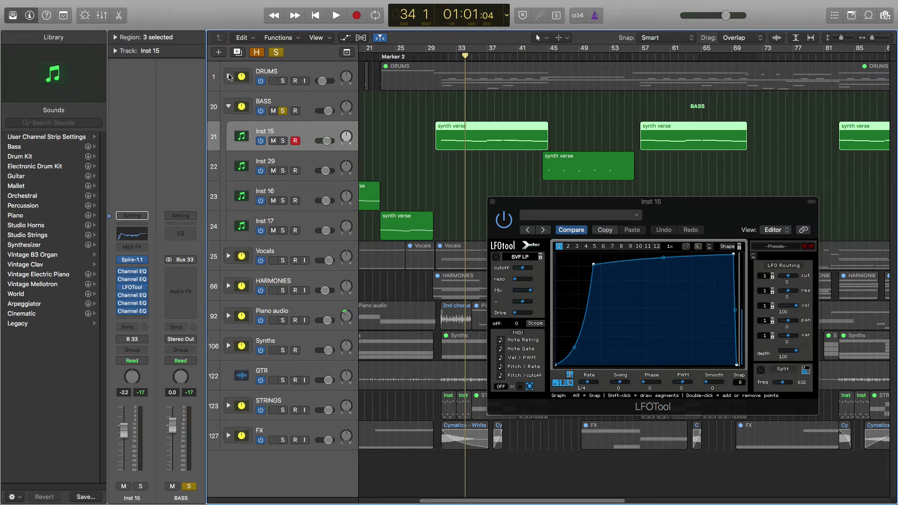
Expand the DRUMS stack, solo it alongside BASS, and play both from about bar 30 to bar 35.
left_click(228, 76)
scroll(327, 170, "down", 2)
scroll(313, 123, "up", 2)
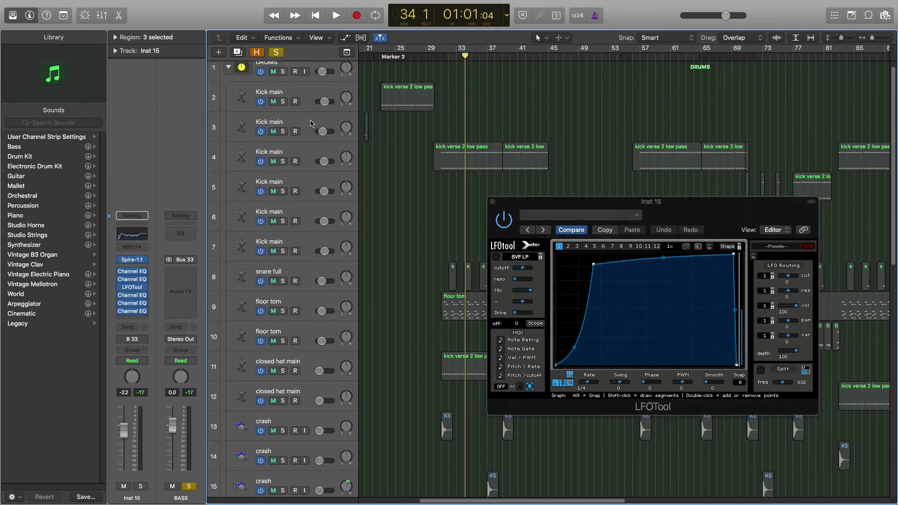
left_click(283, 82)
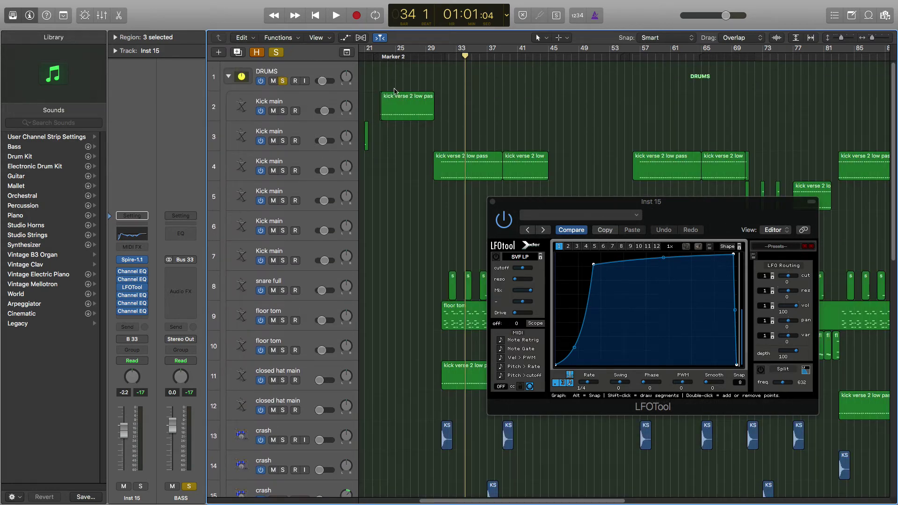
left_click(442, 58)
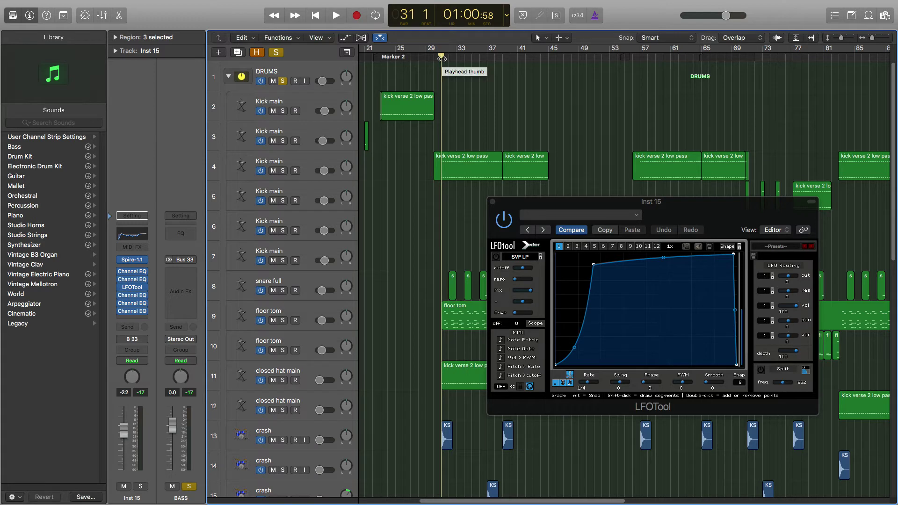
left_click(437, 56)
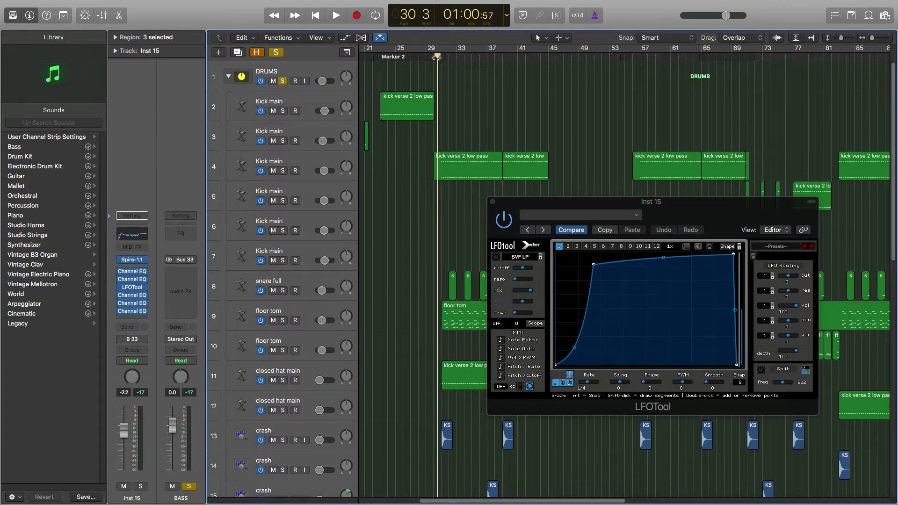
key("space")
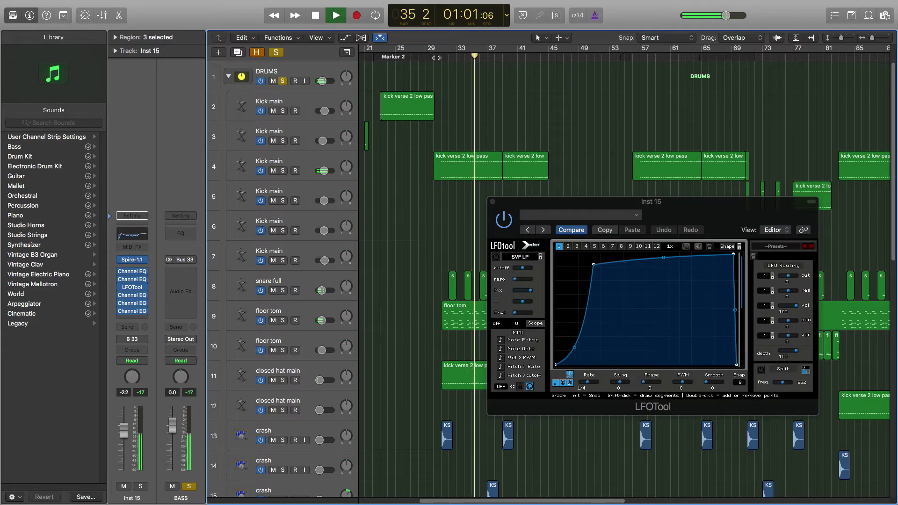
key("space")
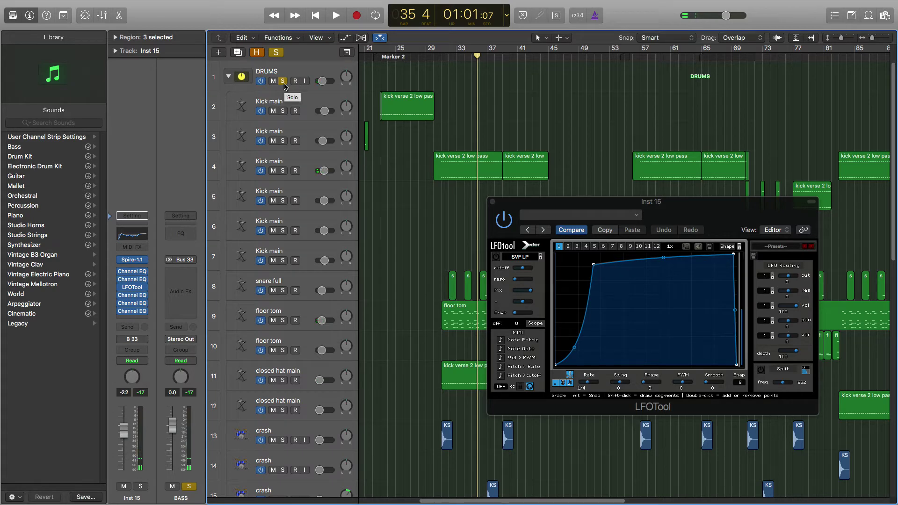
Close LFOTool, turn off the BASS and DRUMS solos, and collapse both stacks.
left_click(228, 76)
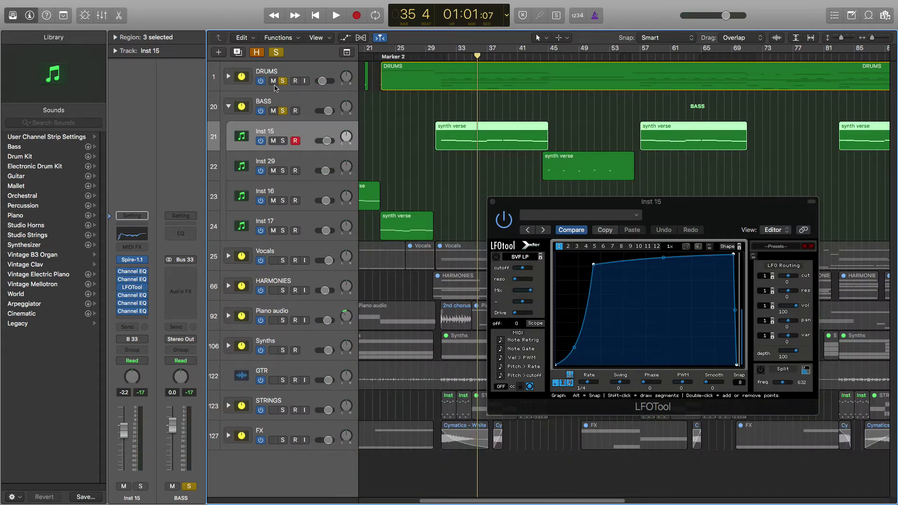
left_click(493, 202)
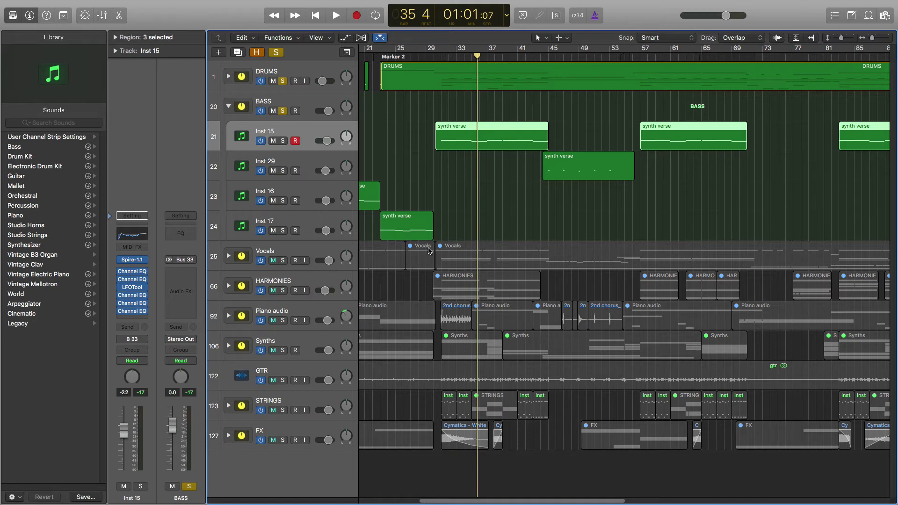
left_click(283, 111)
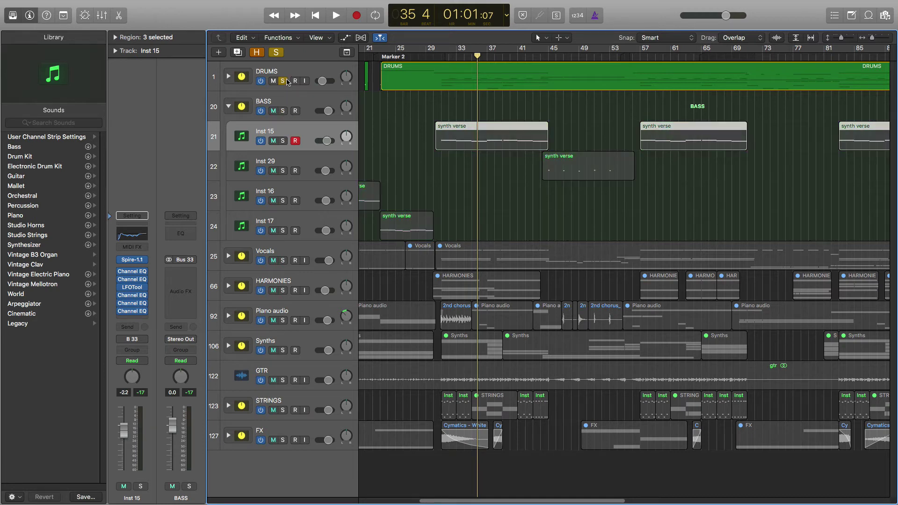
left_click(283, 81)
left_click(229, 106)
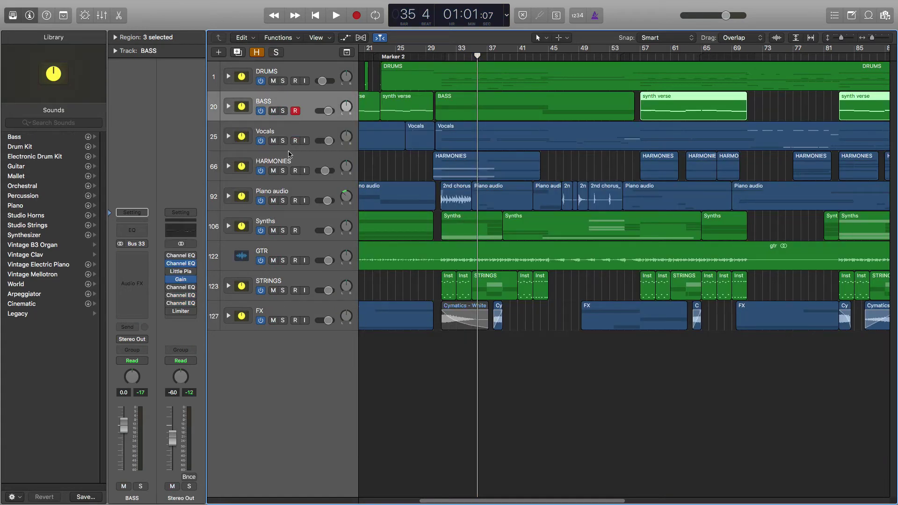
Solo the Piano audio stack, play it from about bar 30 to bar 38, and turn its solo off.
left_click(282, 200)
left_click(434, 57)
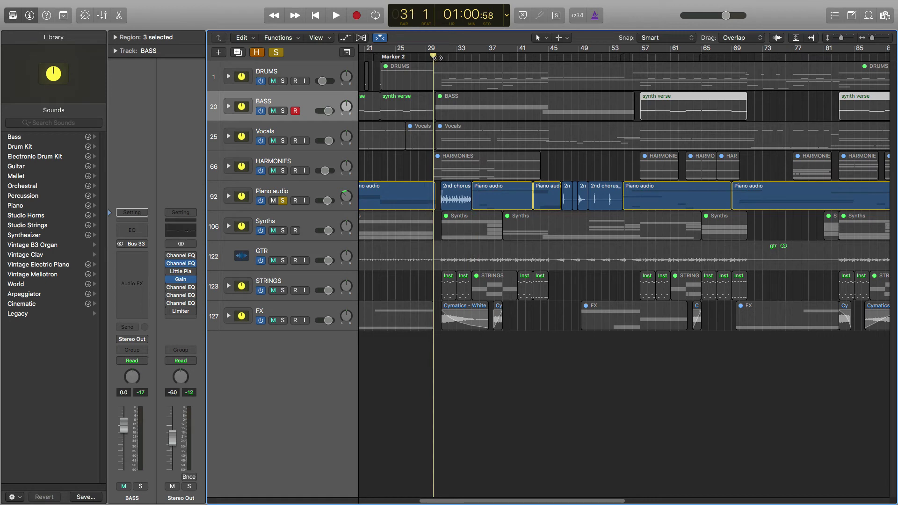
left_click_drag(435, 56, 438, 56)
key("space")
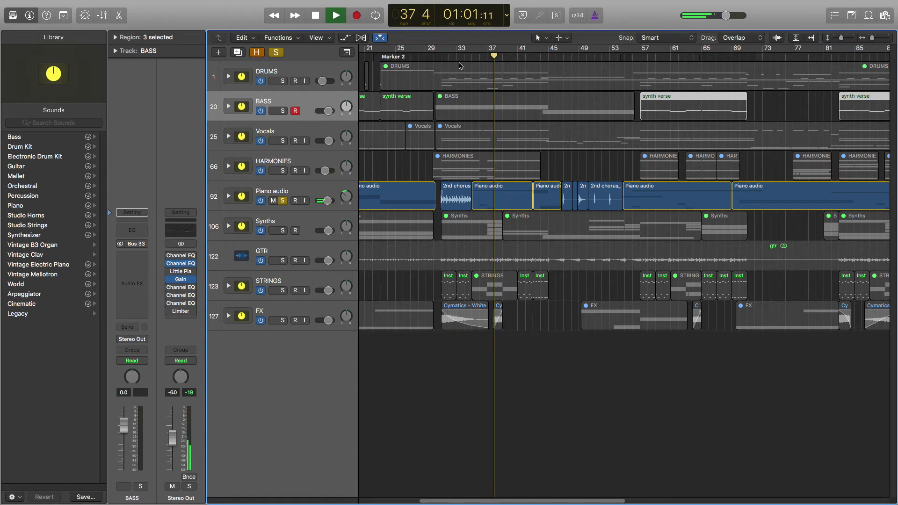
key("space")
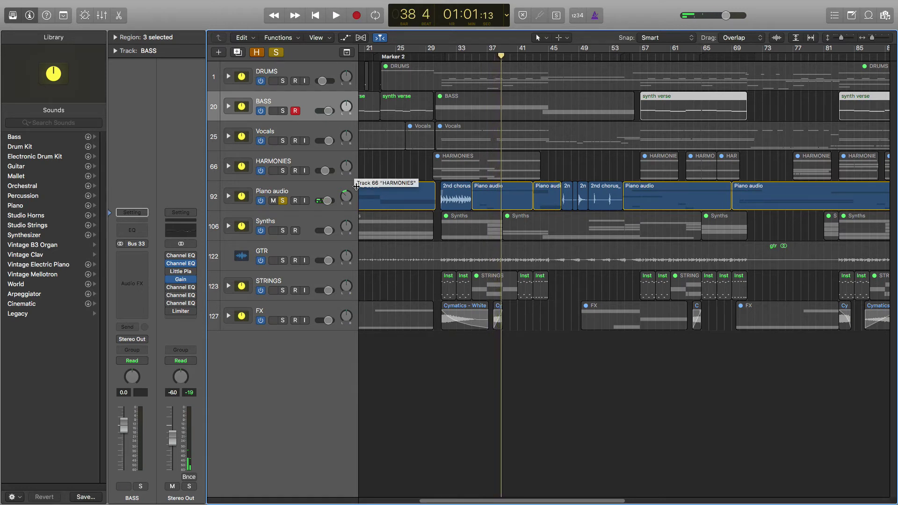
left_click(284, 201)
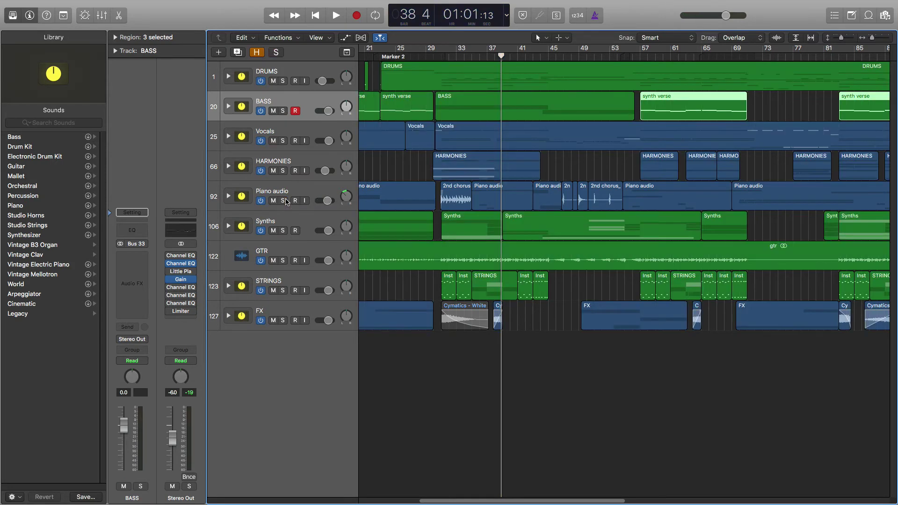
Solo the Synths stack and expand it to show its individual synth tracks.
left_click(283, 230)
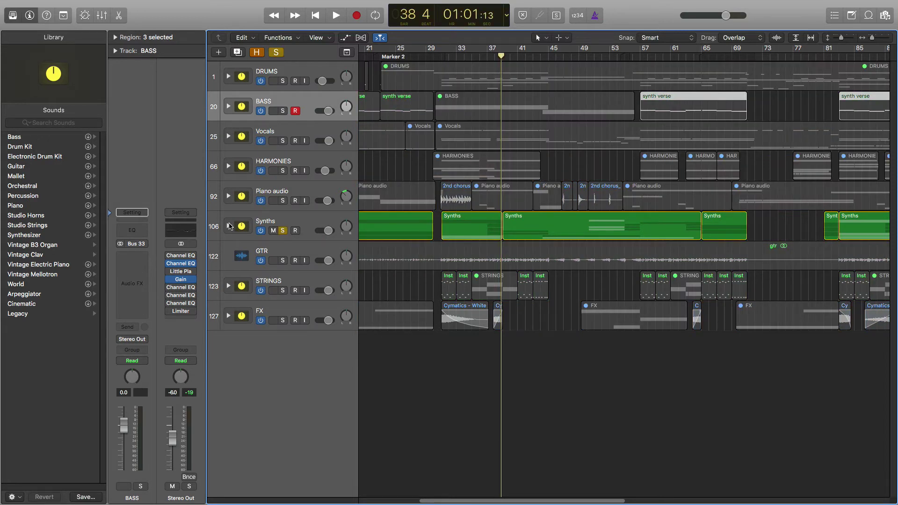
left_click(229, 226)
left_click(229, 226)
left_click(228, 226)
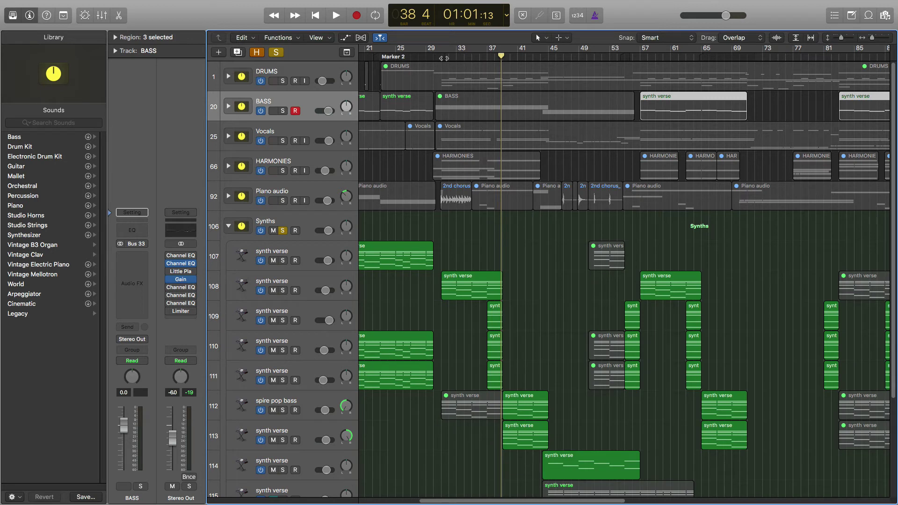
Play the soloed synths from about bar 31 to bar 34 and place the playhead at bar 35.
left_click(440, 57)
key("space")
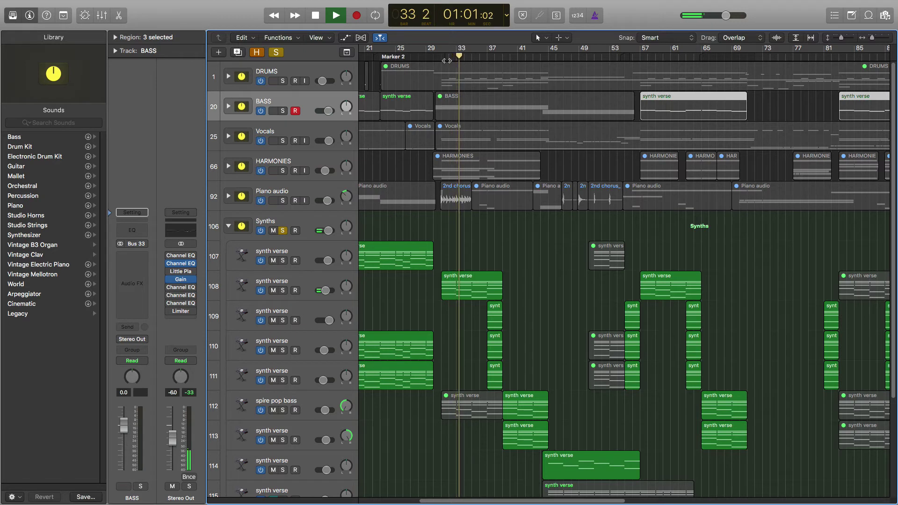
key("space")
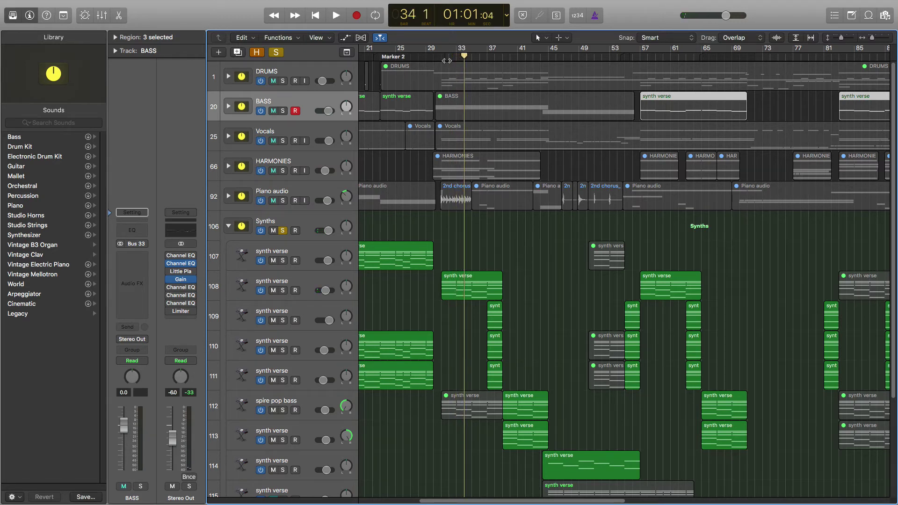
left_click(472, 57)
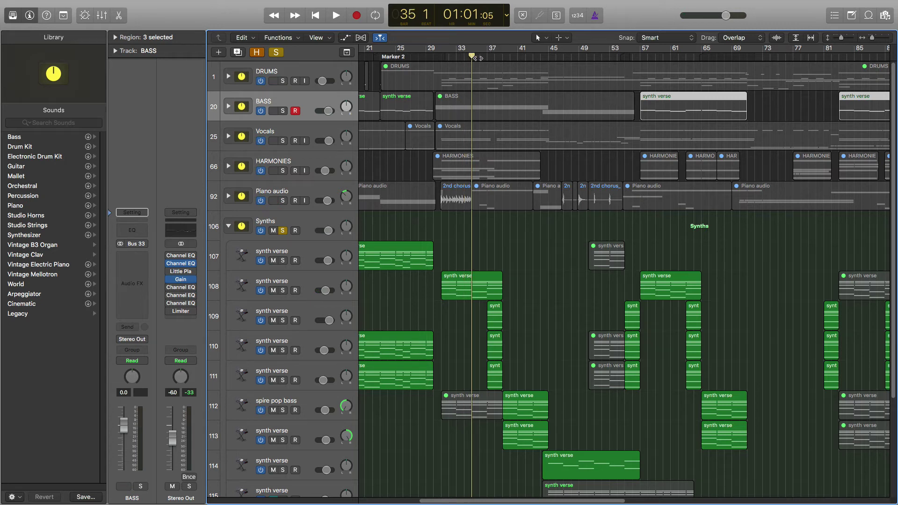
Play the soloed synths from bar 35 to about bar 44, turn off the Synths solo, and collapse the stack.
key("space")
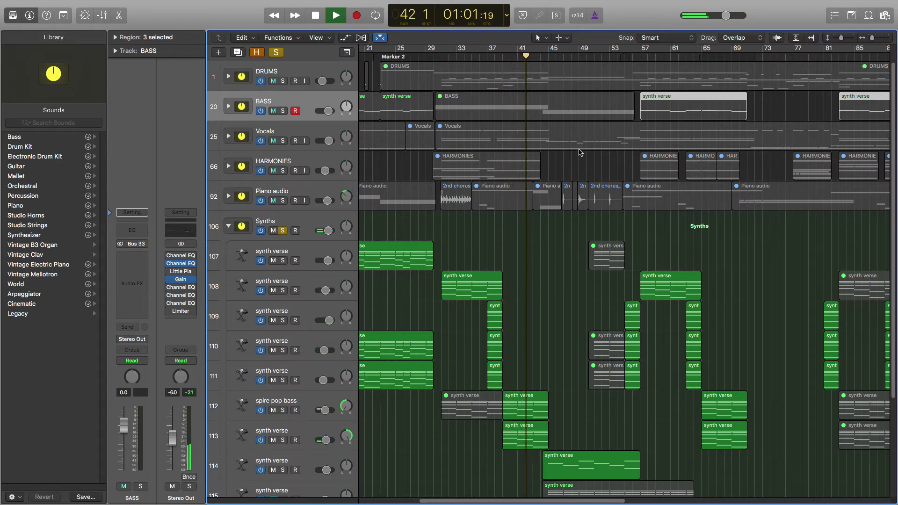
scroll(579, 152, "down", 2)
scroll(580, 152, "down", 2)
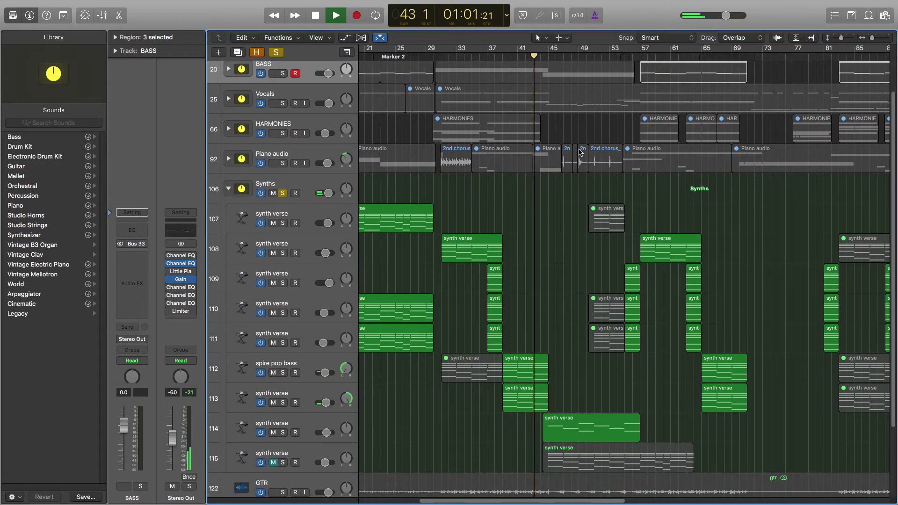
key("space")
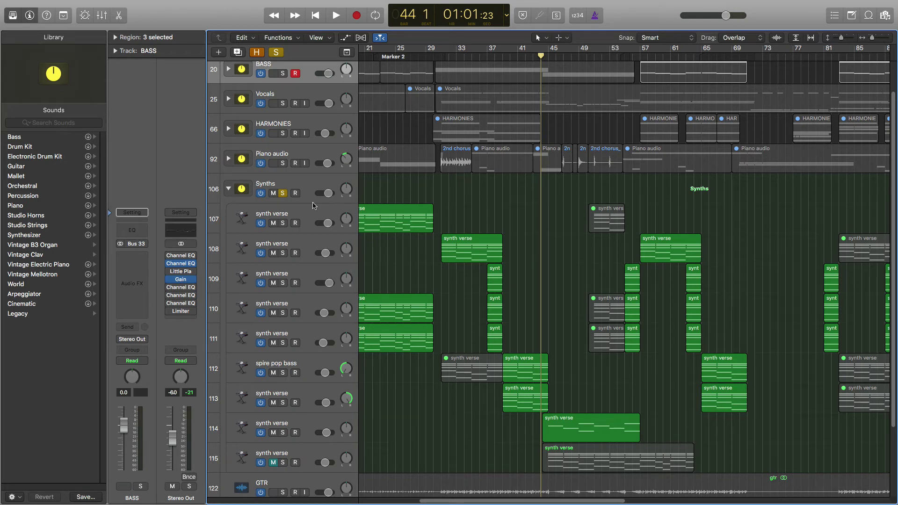
left_click(283, 193)
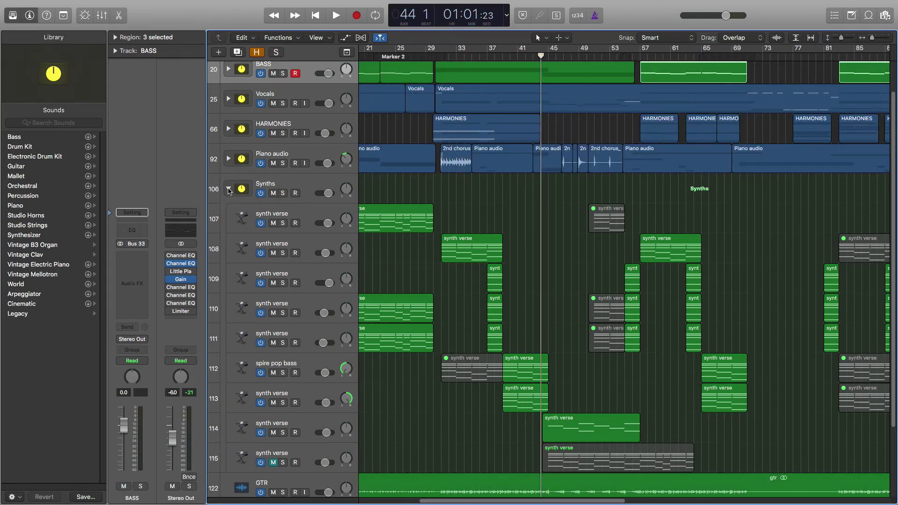
left_click(229, 189)
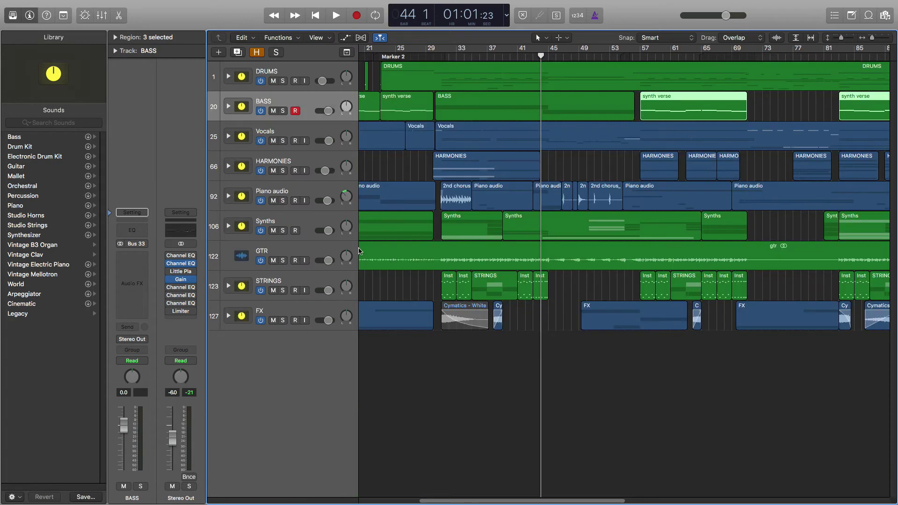
Solo the STRINGS stack, play it from about bar 30 to bar 33, and turn its solo off.
left_click(287, 285)
left_click(283, 290)
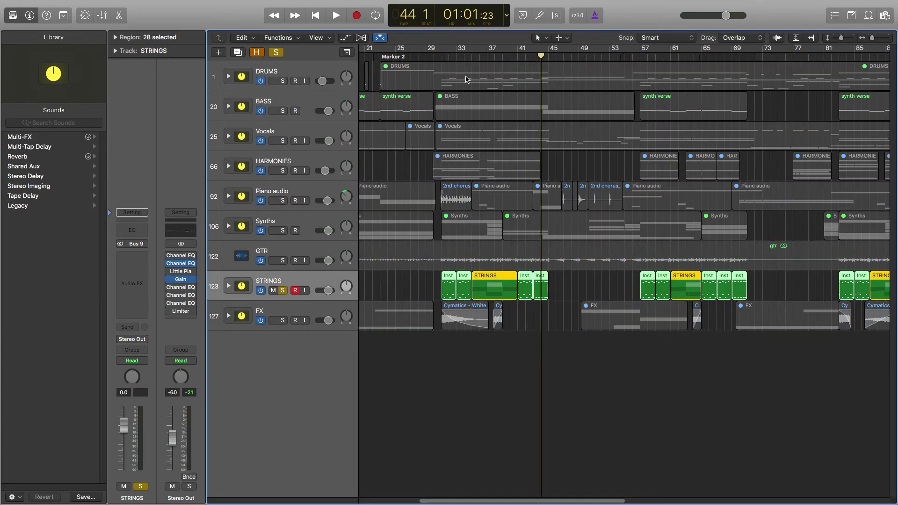
left_click(435, 57)
key("space")
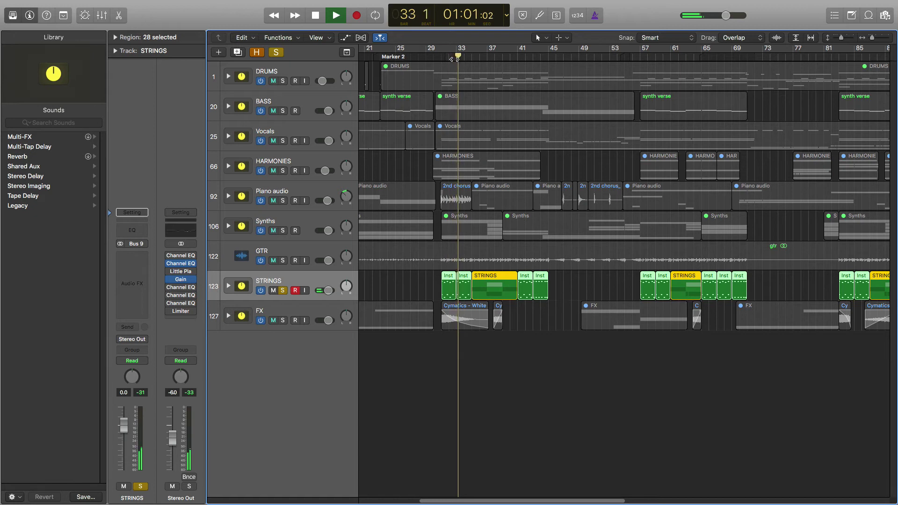
key("space")
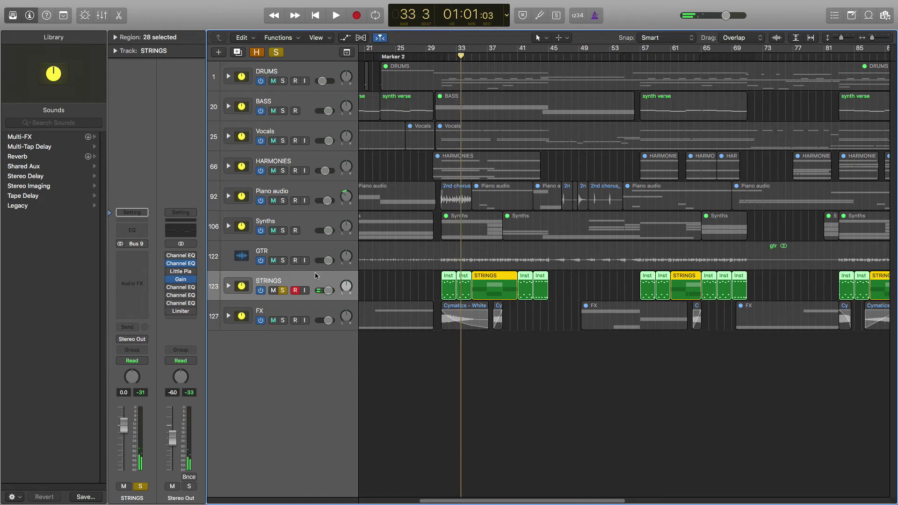
left_click(284, 291)
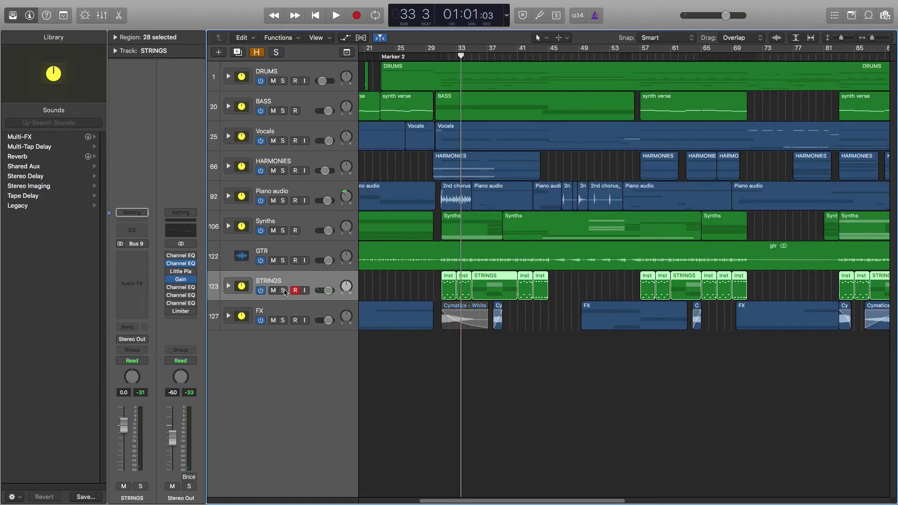
Solo the FX stack, expand it to view its individual effect tracks, collapse it, and turn its solo off.
left_click(283, 320)
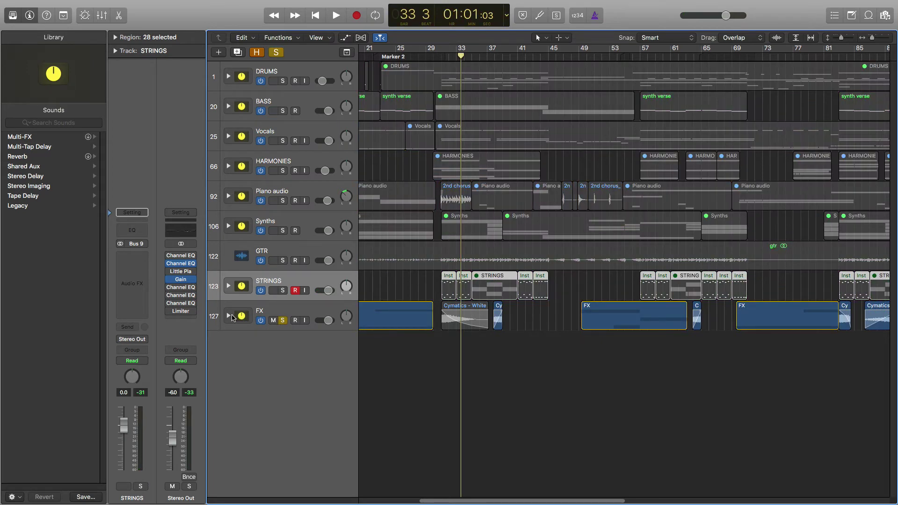
left_click(229, 316)
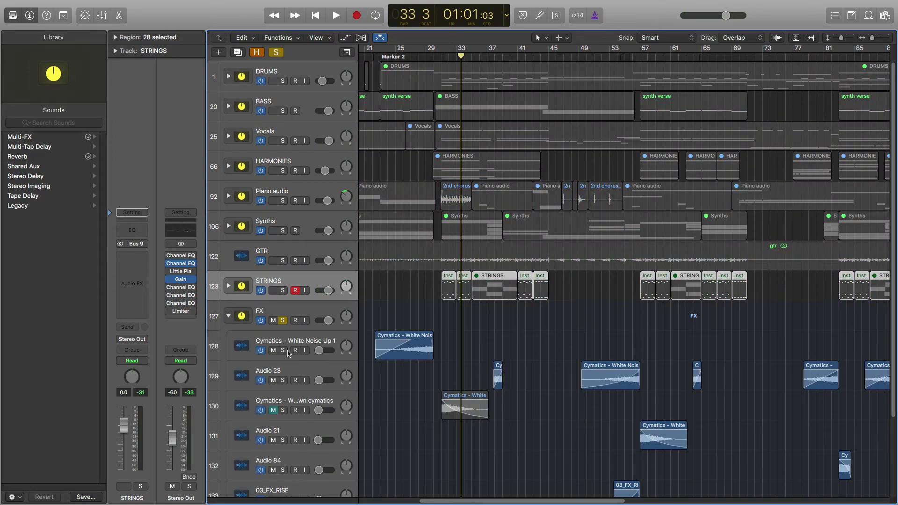
left_click(230, 316)
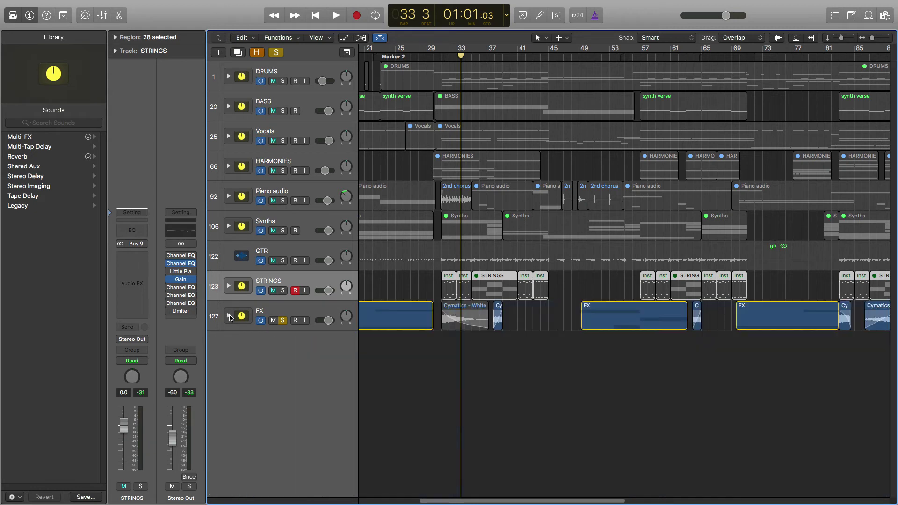
left_click(283, 320)
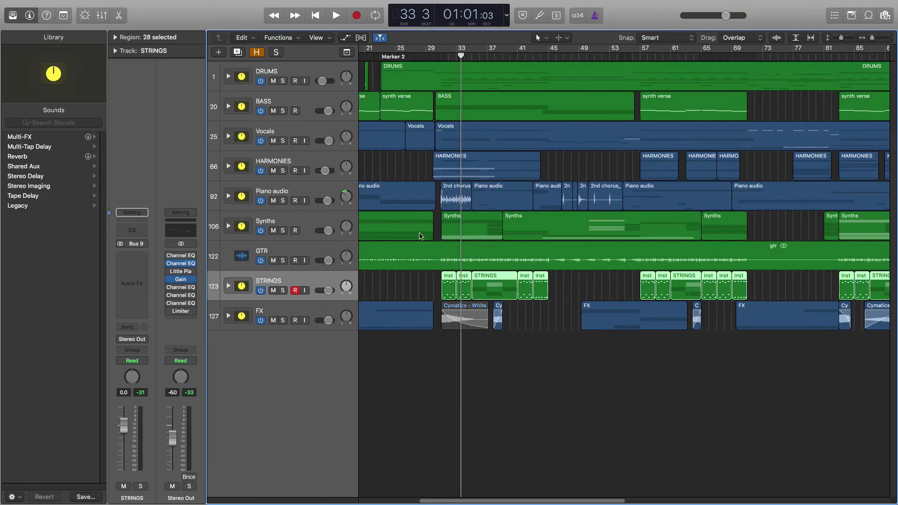
Solo the GTR track, play it from about bar 30 to 35 and from bar 28 to 32, and turn its solo off.
left_click(283, 261)
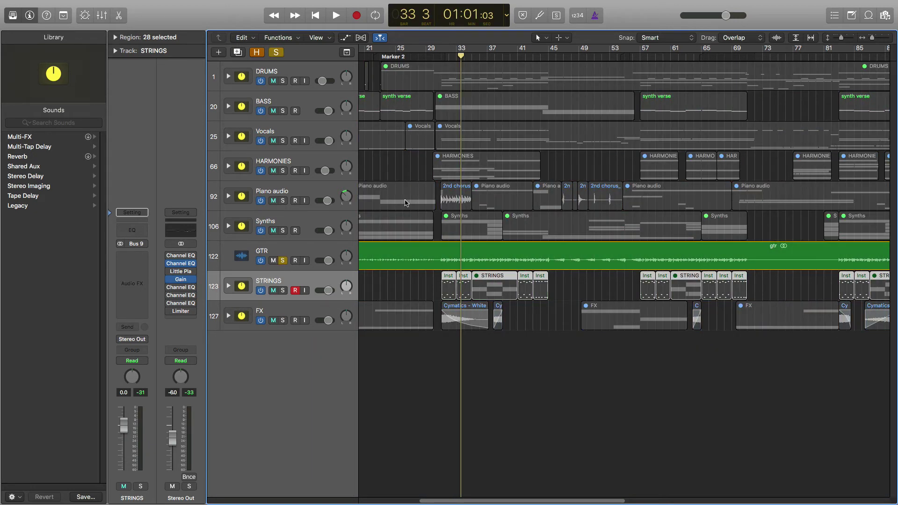
left_click(433, 56)
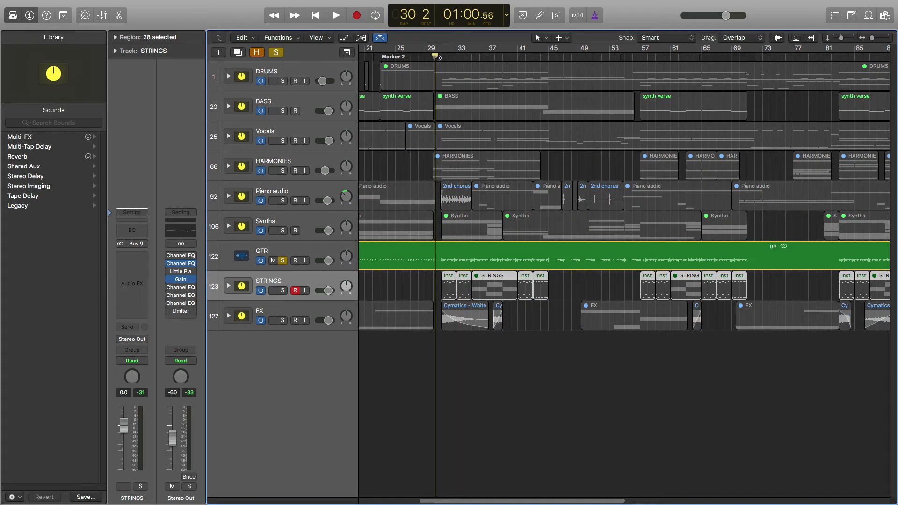
key("space")
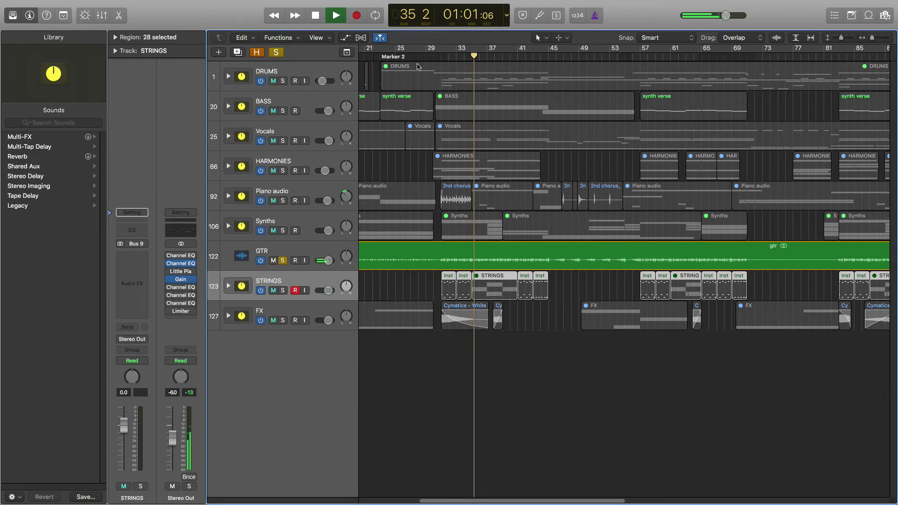
key("space")
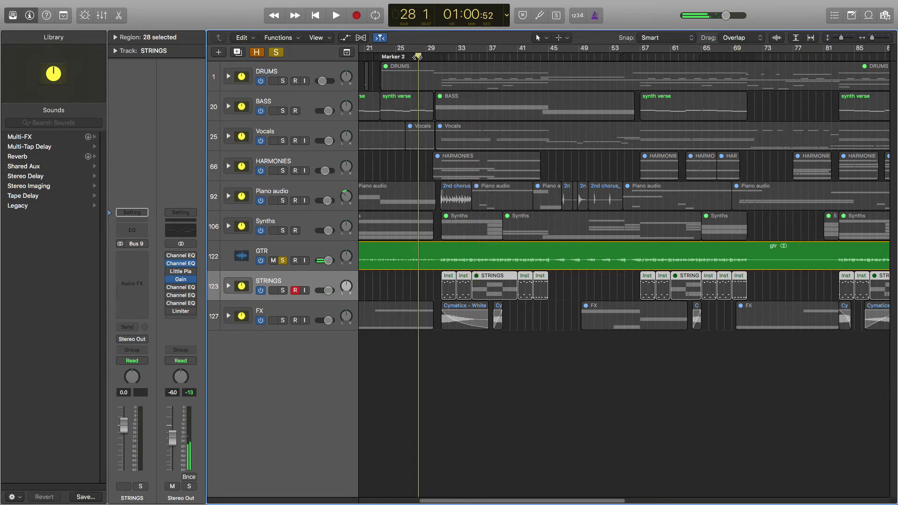
key("space")
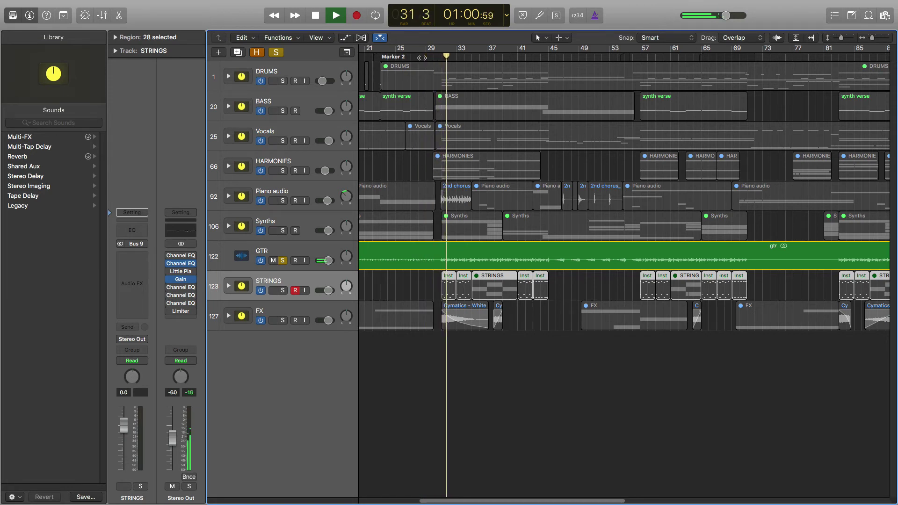
key("space")
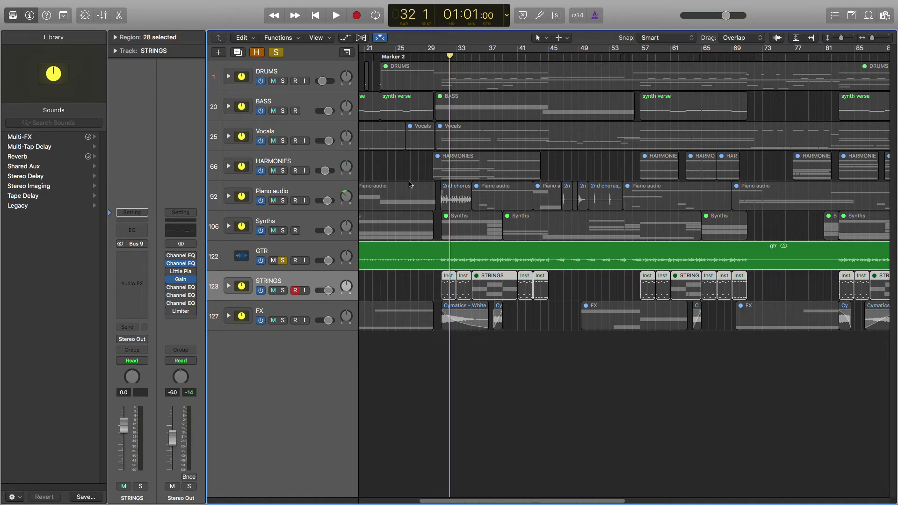
left_click(283, 262)
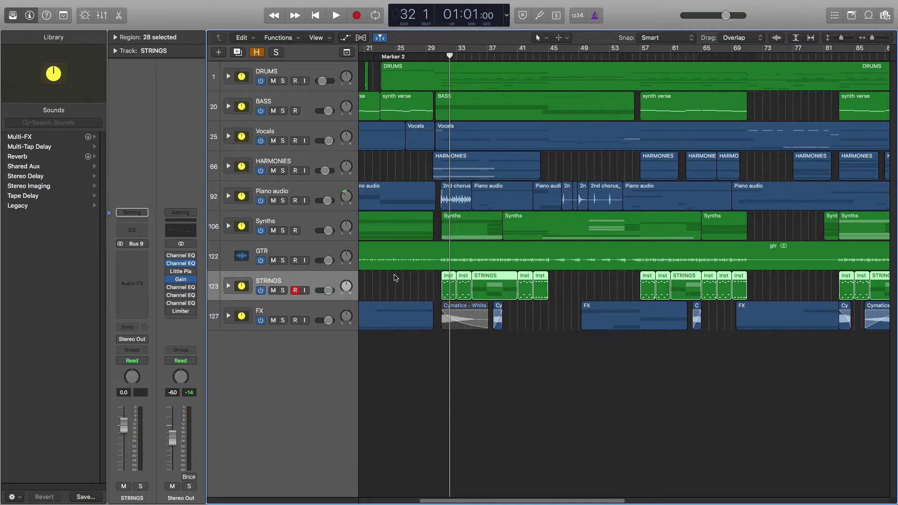
Deselect the strings regions, solo the HARMONIES stack, and play it from bar 30 with cycle mode off.
left_click(436, 291)
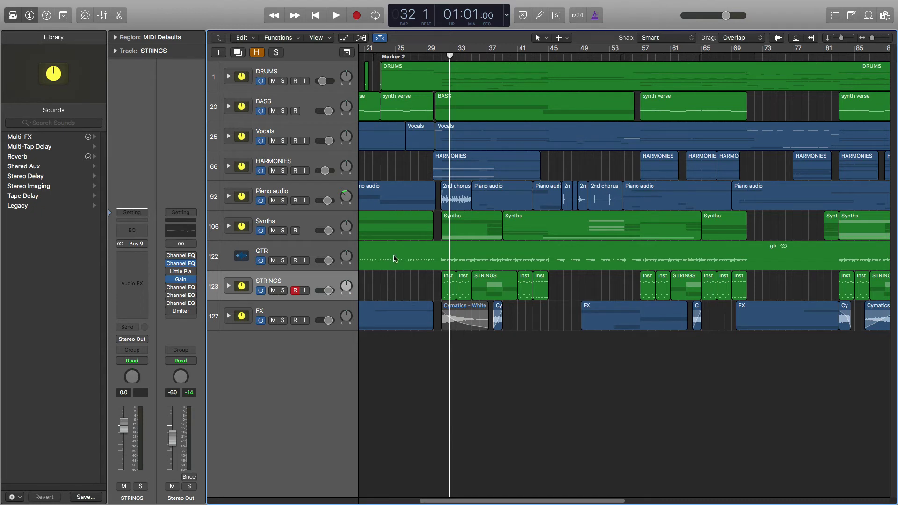
left_click(282, 171)
left_click(436, 53)
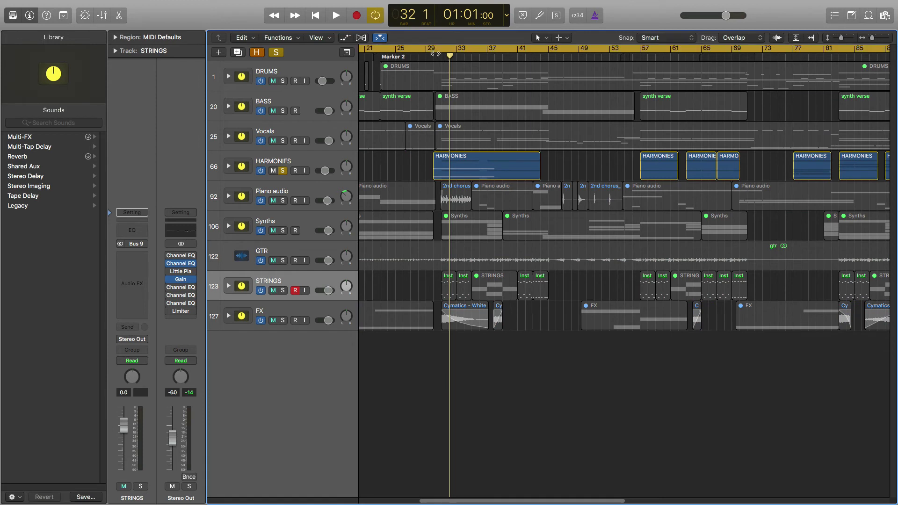
left_click(435, 53)
left_click(434, 57)
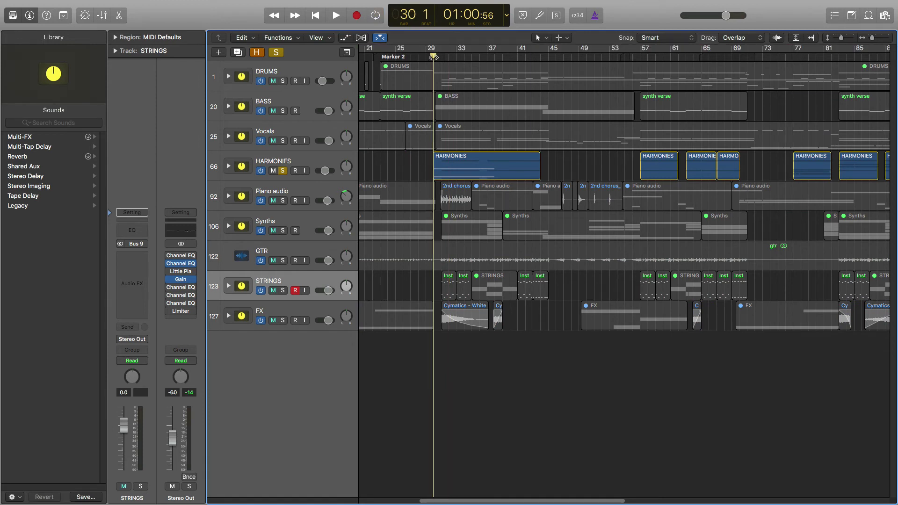
key("space")
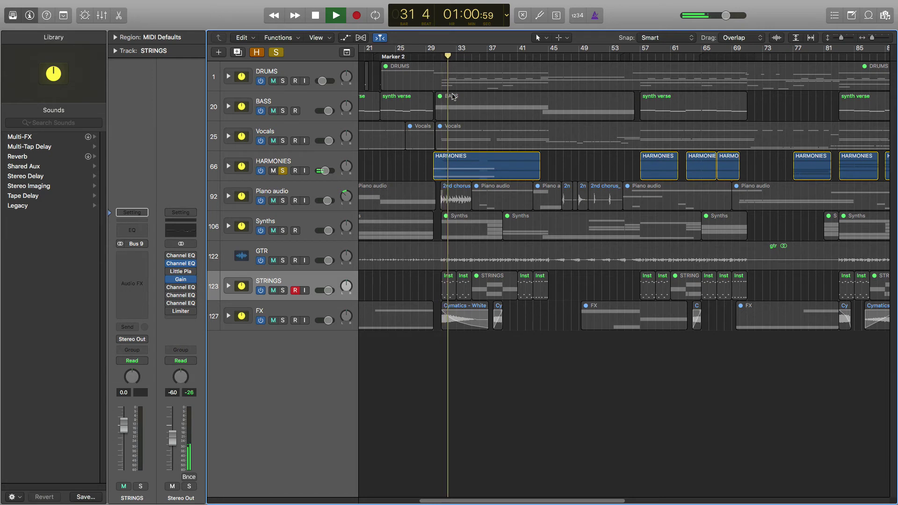
Expand the HARMONIES stack to view its tracks, stop playback at about bar 36, collapse the stack, and turn its solo off.
left_click(228, 167)
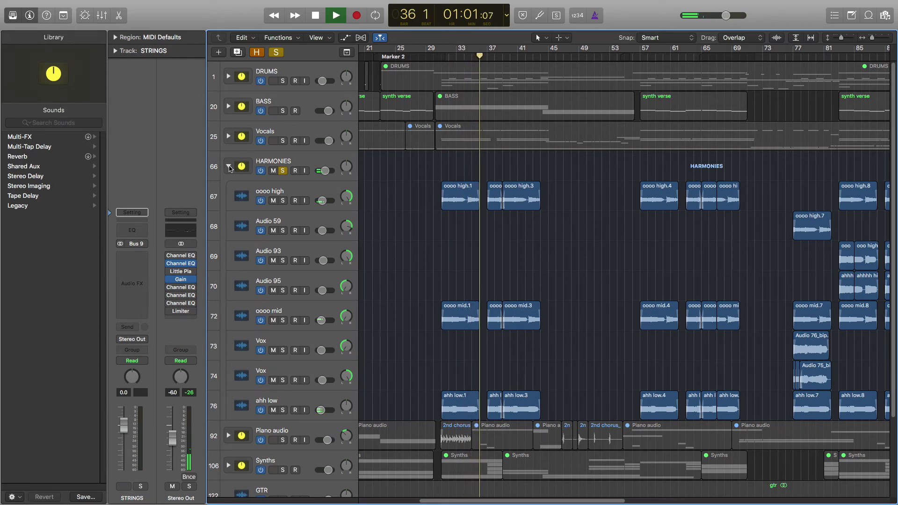
key("space")
left_click(229, 167)
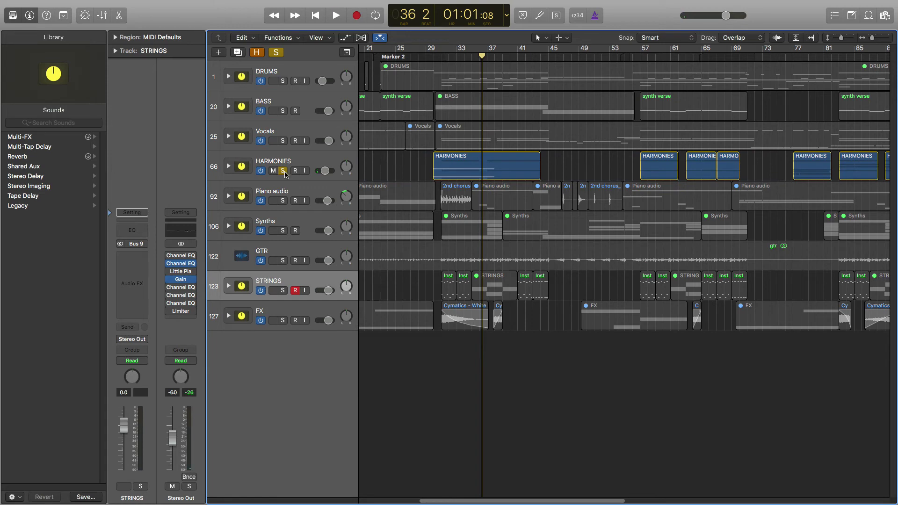
left_click(282, 171)
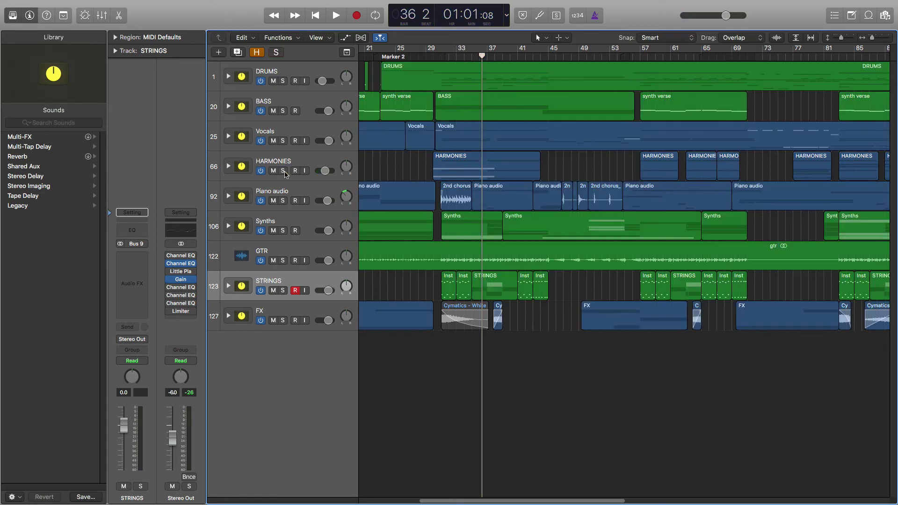
Solo the Vocals stack and expand it to show its individual vocal tracks down to the doubled chorus takes.
left_click(283, 141)
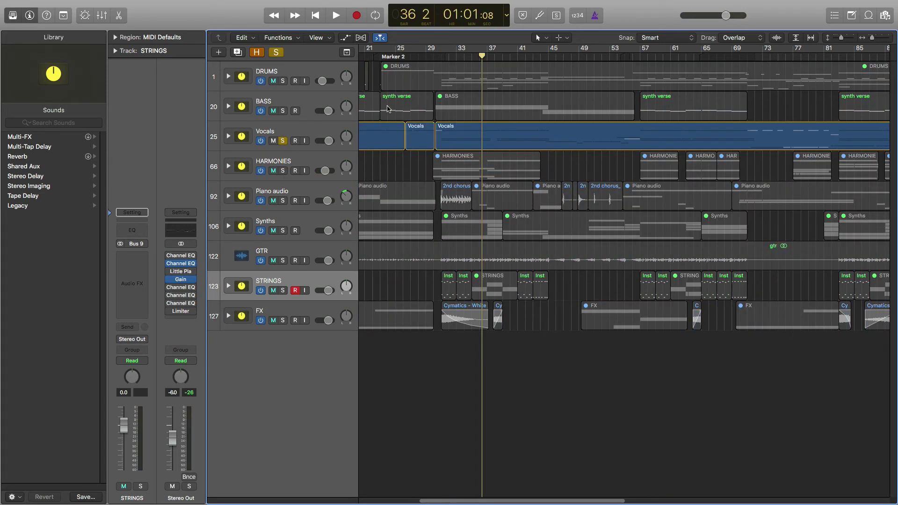
left_click(229, 137)
scroll(381, 221, "down", 3)
scroll(414, 318, "down", 3)
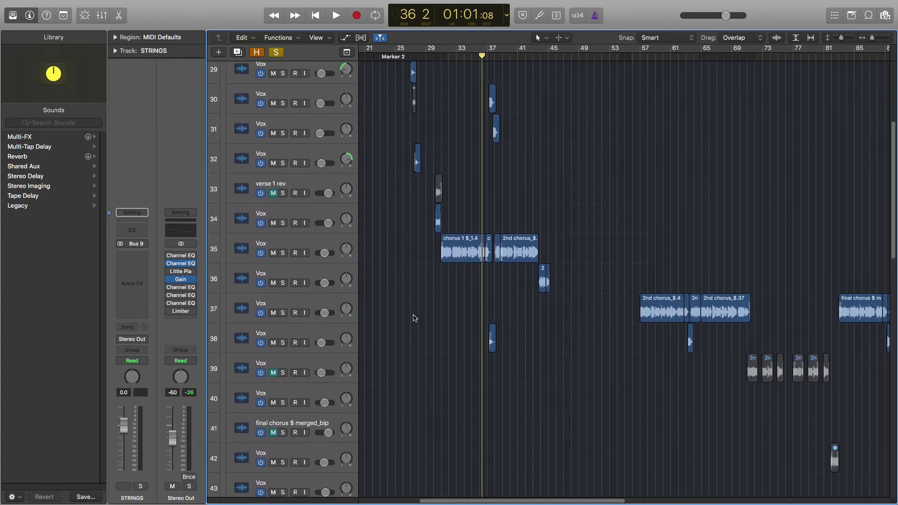
scroll(414, 318, "down", 5)
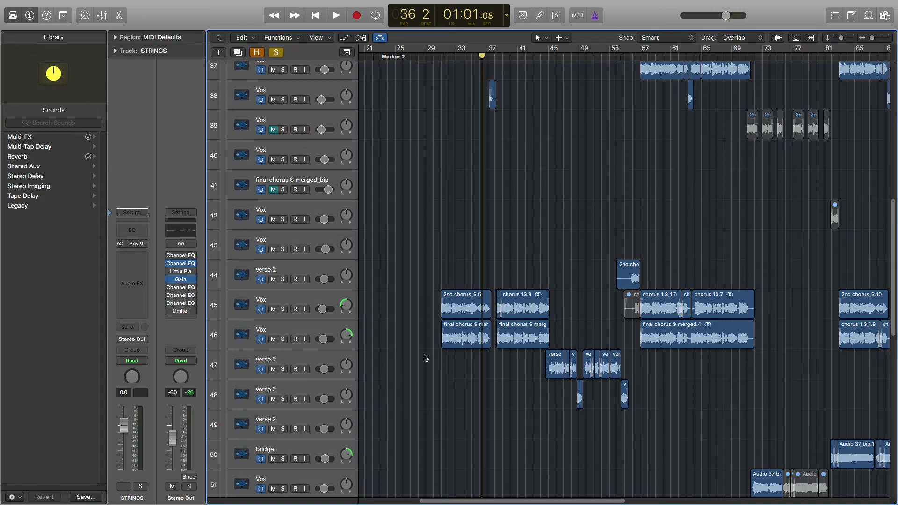
scroll(423, 351, "up", 2)
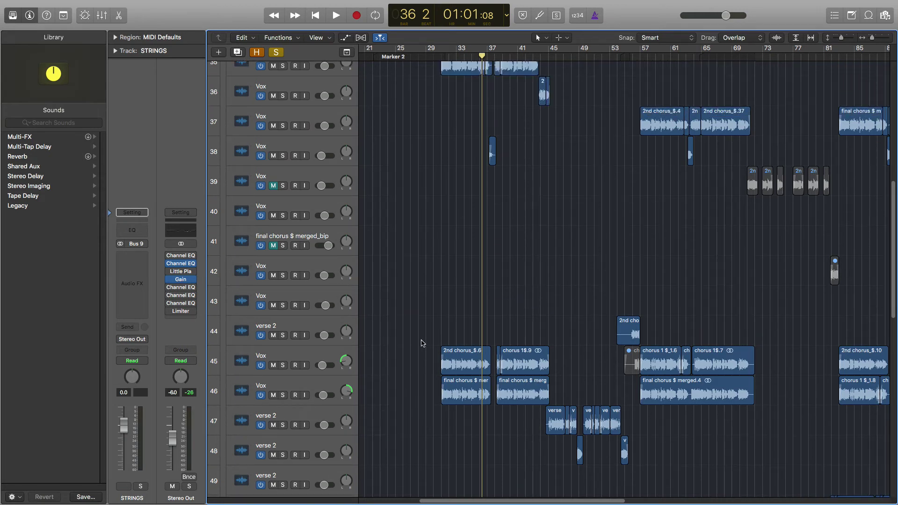
Select Vox track 46 to view its channel strip plug-ins, and return to the first tracks of the Vocals stack.
left_click(316, 384)
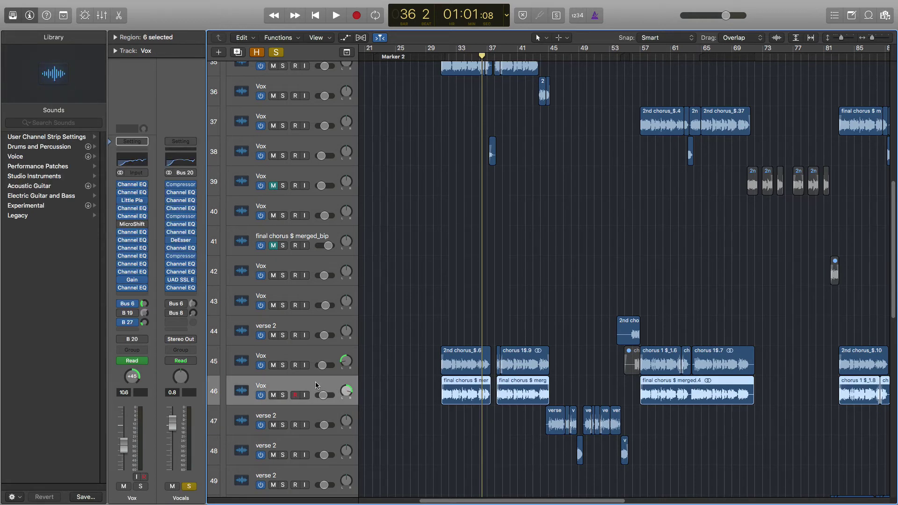
scroll(319, 378, "up", 1)
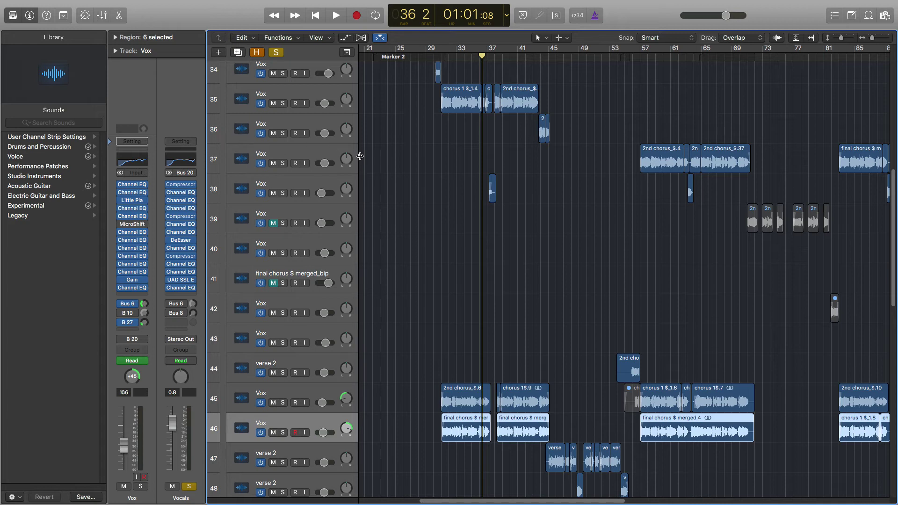
scroll(427, 168, "up", 6)
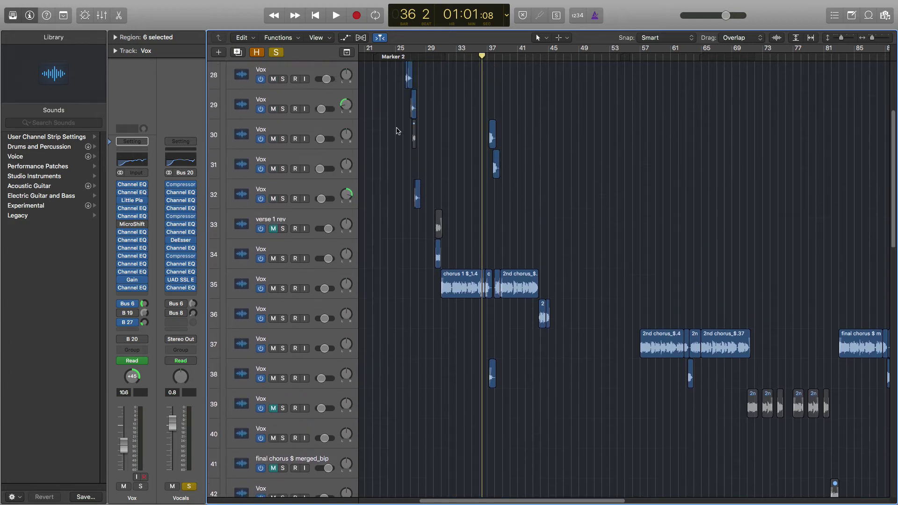
scroll(397, 131, "up", 5)
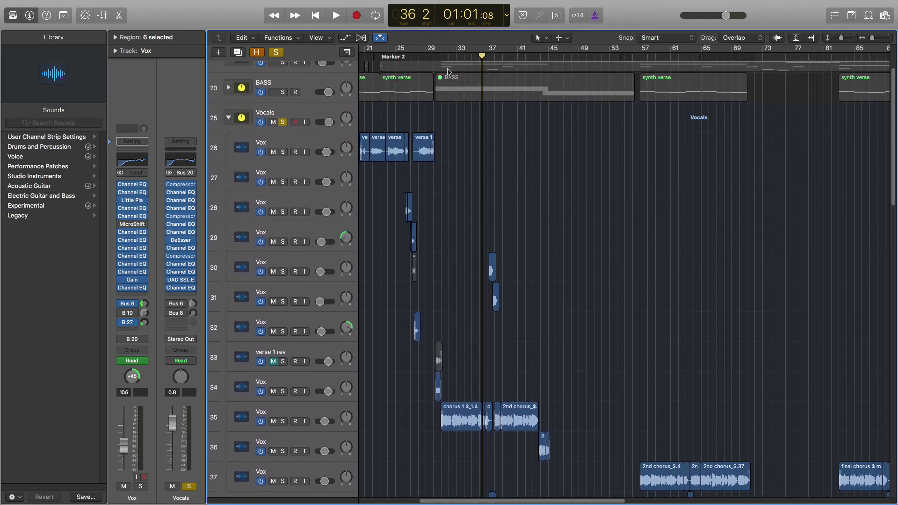
Play the soloed Vocals stack from about bar 29 to bar 37 while viewing its tracks down to the chorus doubles.
left_click(425, 56)
key("space")
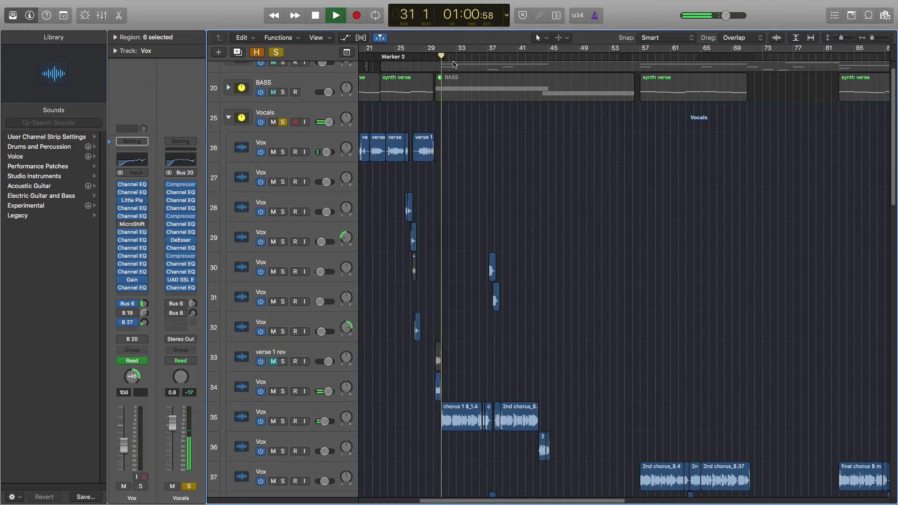
scroll(478, 160, "down", 5)
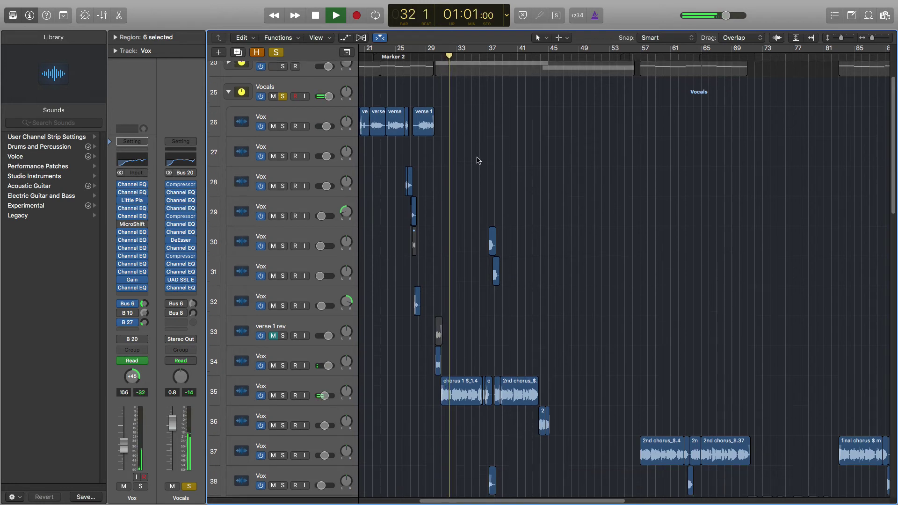
scroll(478, 161, "down", 2)
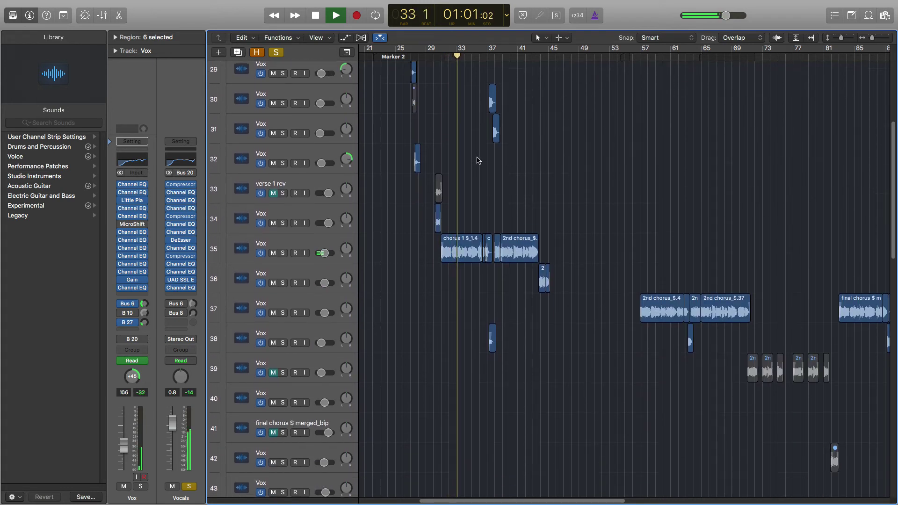
scroll(478, 160, "down", 2)
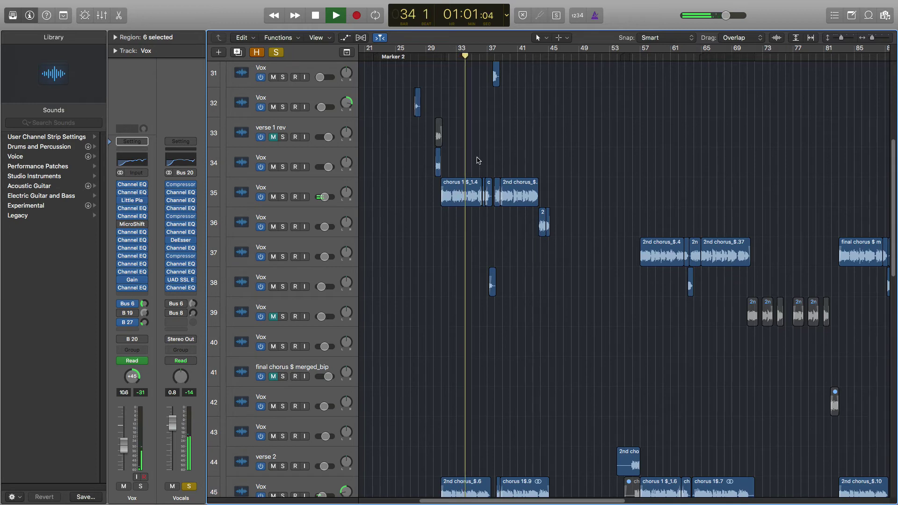
scroll(478, 160, "down", 4)
scroll(479, 160, "down", 3)
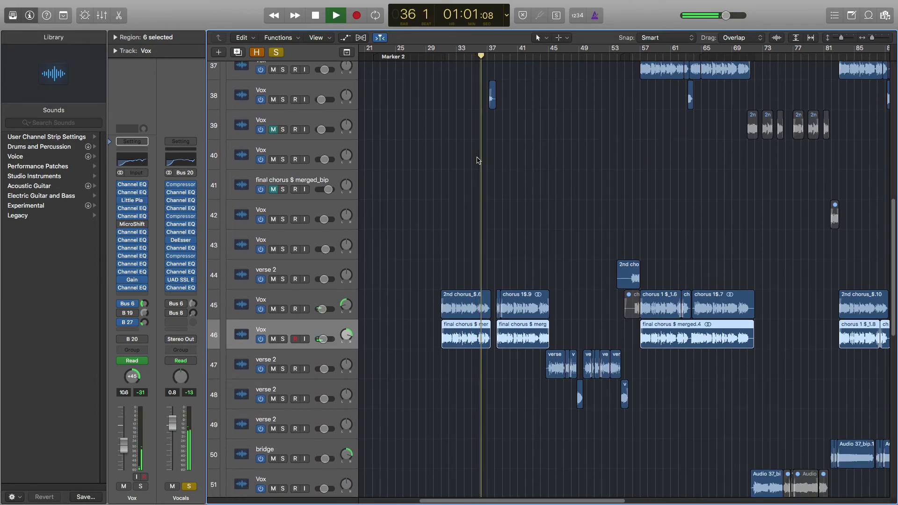
key("space")
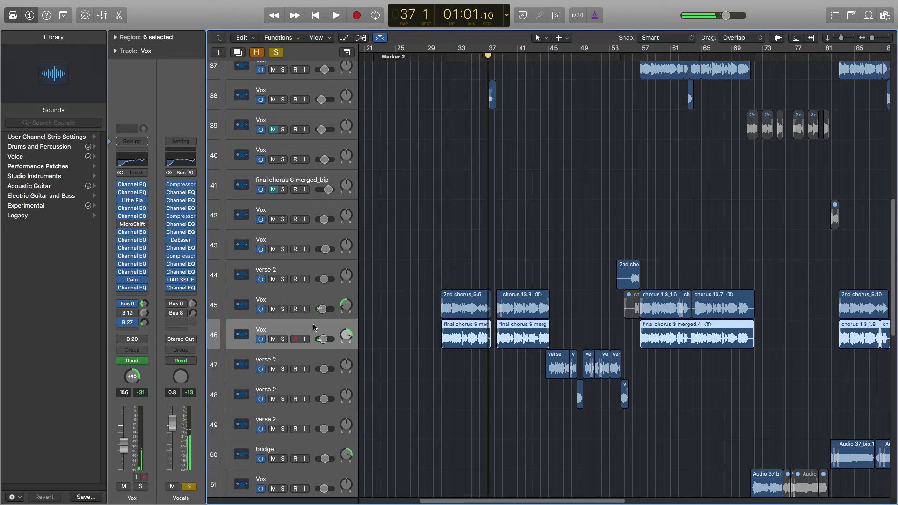
Mute Vox tracks 46 and 45 and play the first chorus from about bar 30 to bar 34 without the doubles.
left_click(273, 339)
left_click(273, 309)
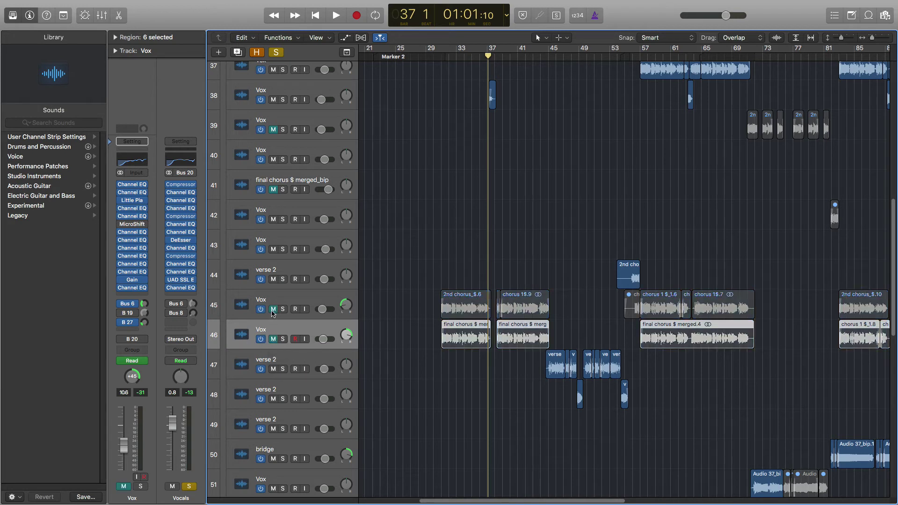
left_click(438, 57)
key("space")
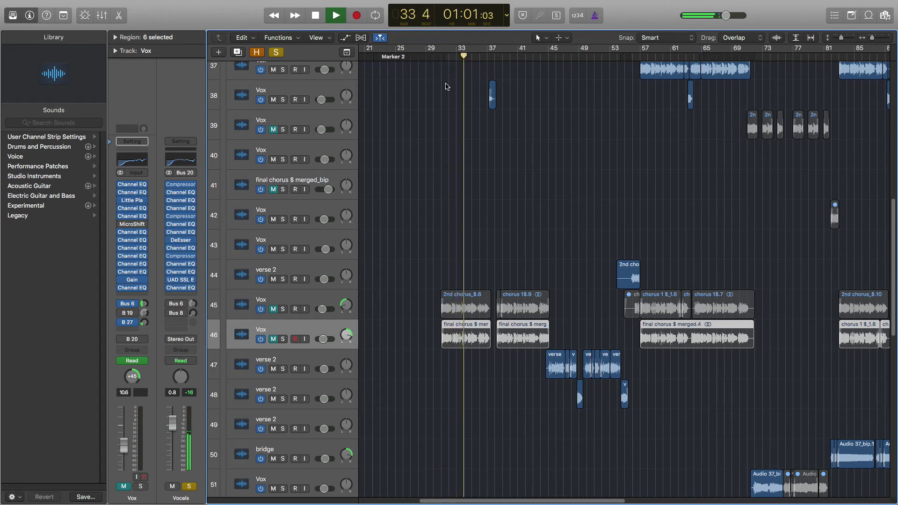
key("space")
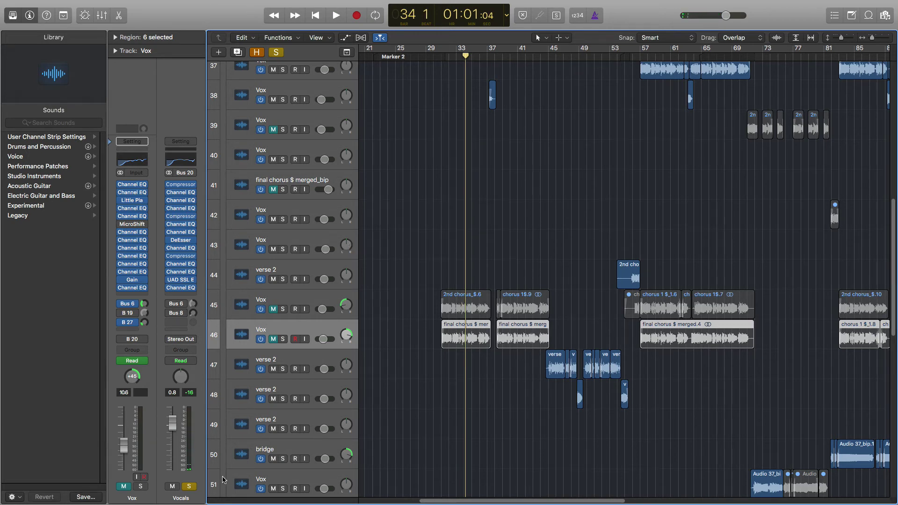
Unmute Vox tracks 46 and 45 and play the chorus with the doubles from about bar 32 to bar 35.
left_click(275, 340)
left_click(273, 310)
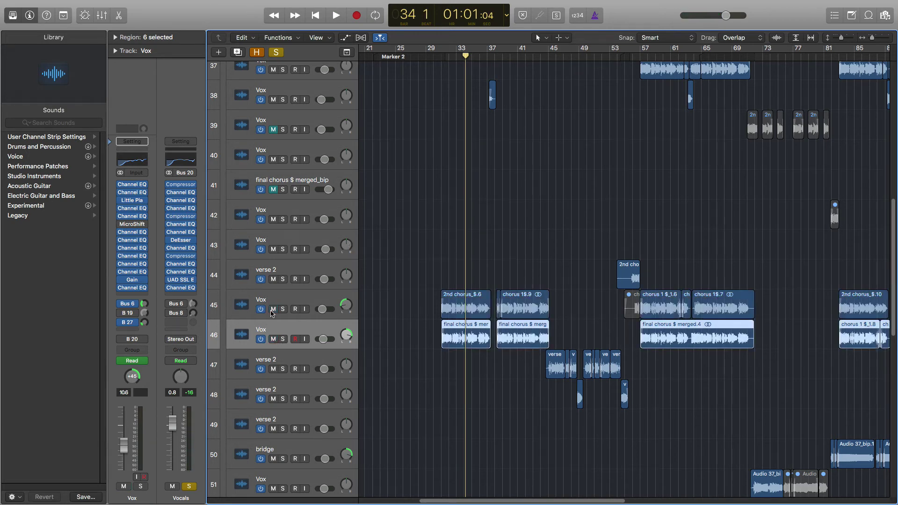
left_click(448, 59)
key("space")
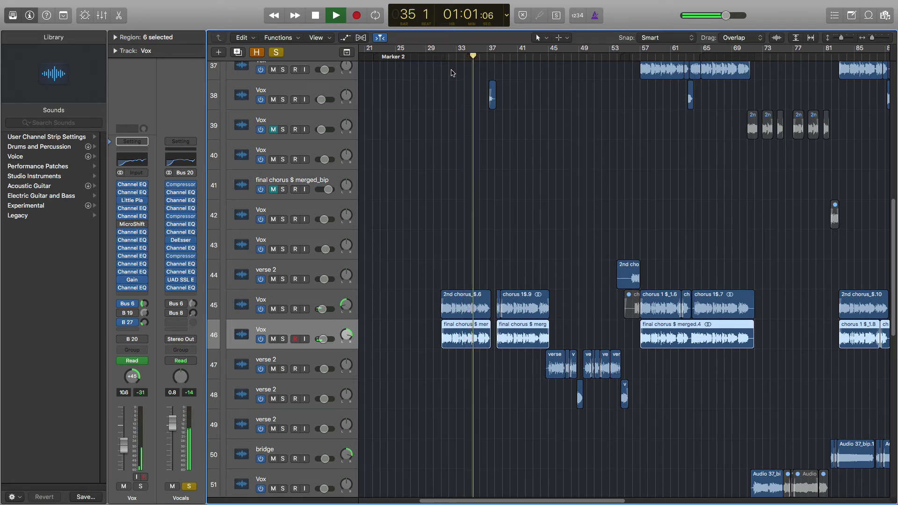
key("space")
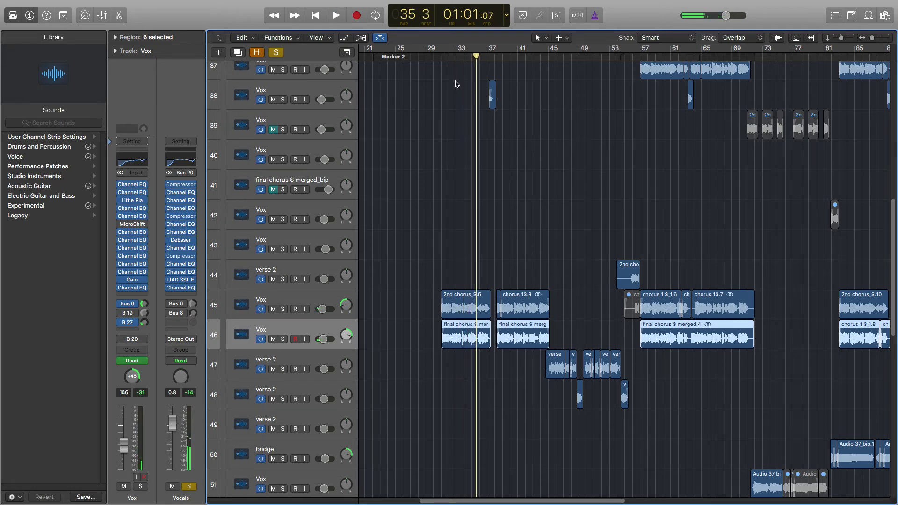
Collapse the Vocals stack and turn its solo off.
scroll(391, 127, "up", 10)
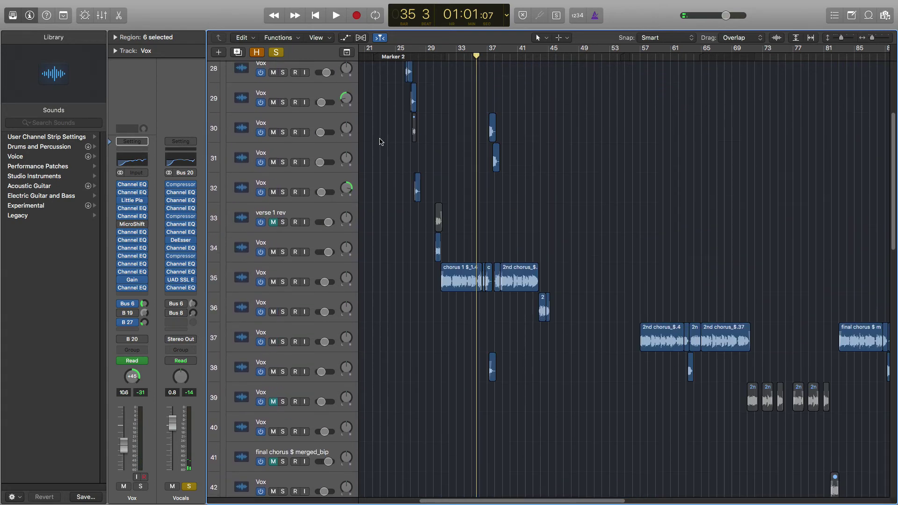
scroll(380, 141, "up", 4)
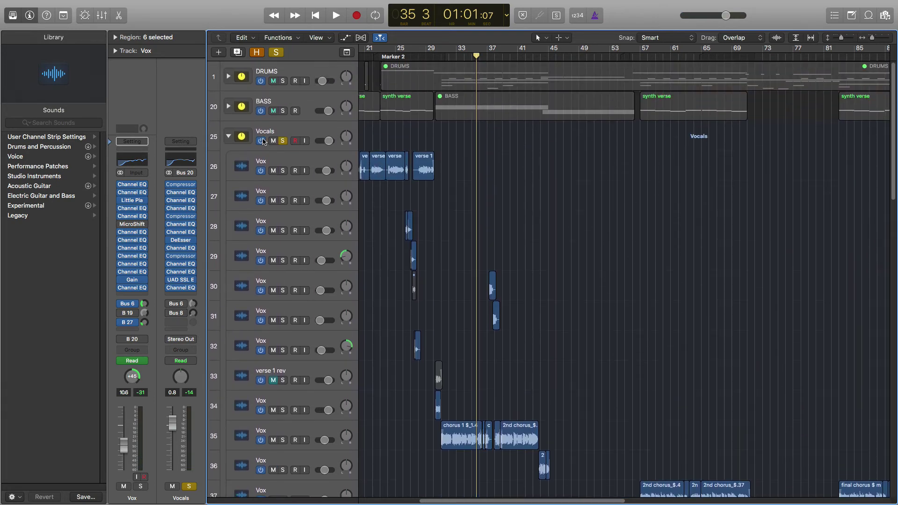
left_click(228, 137)
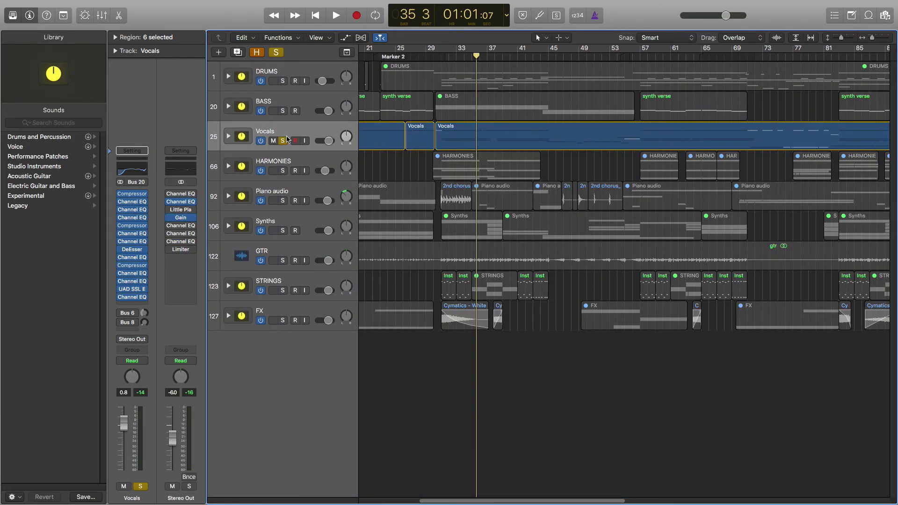
left_click(283, 140)
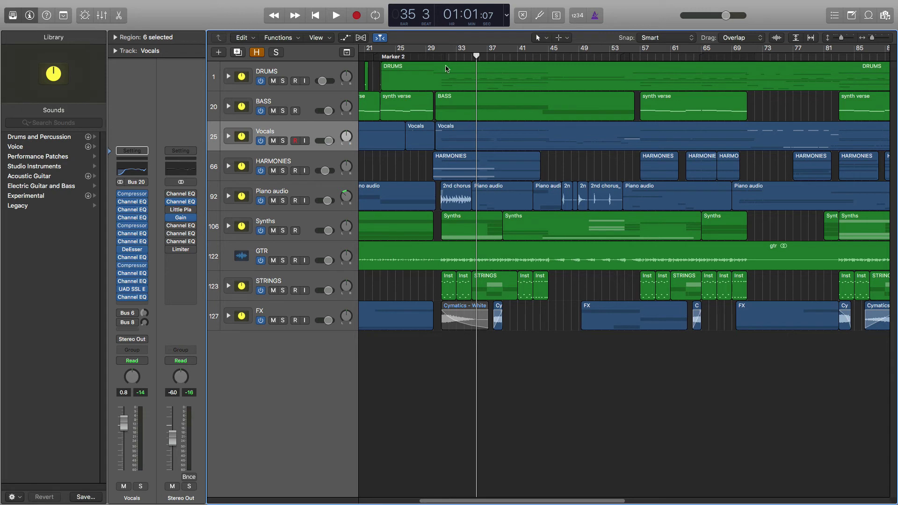
Play the full mix through the first chorus from about bar 30 and stop at bar 49.
left_click(435, 57)
key("space")
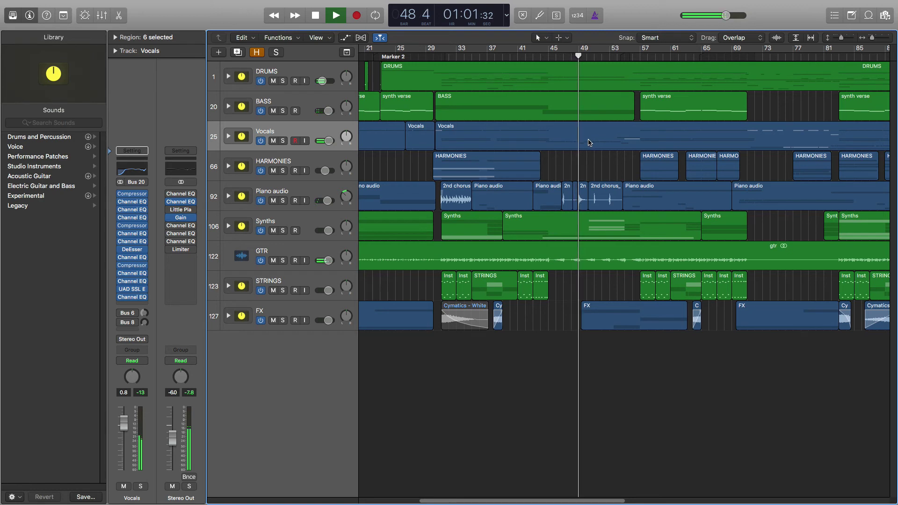
key("space")
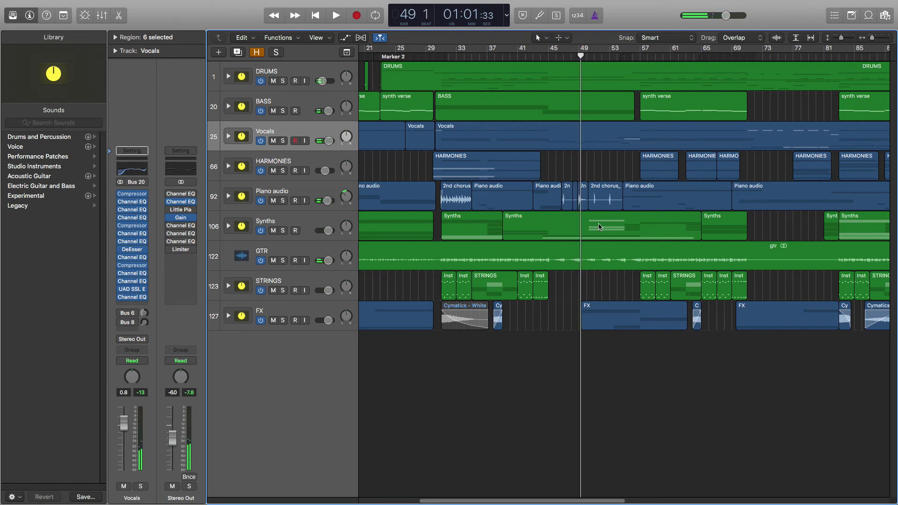
Play the full mix briefly from bar 56 into the second chorus and stop at about bar 58.
scroll(599, 227, "right", 5)
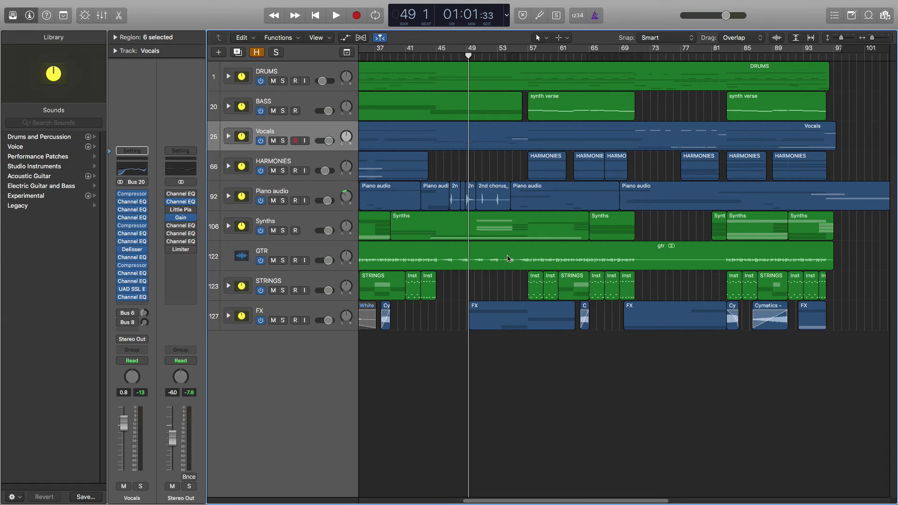
scroll(514, 234, "right", 5)
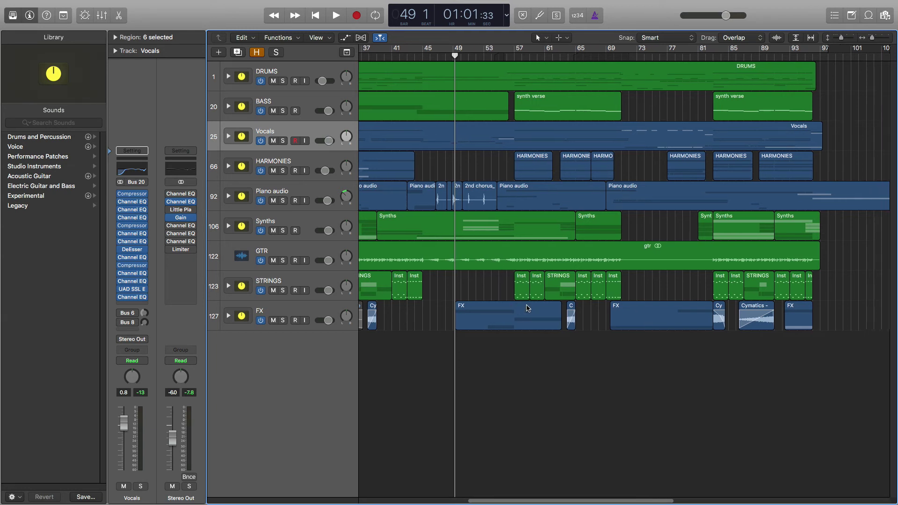
left_click(462, 57)
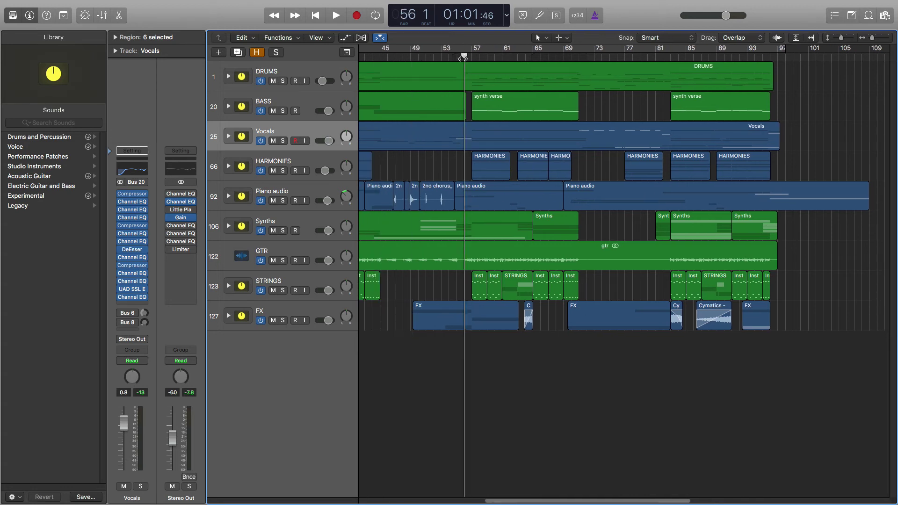
key("space")
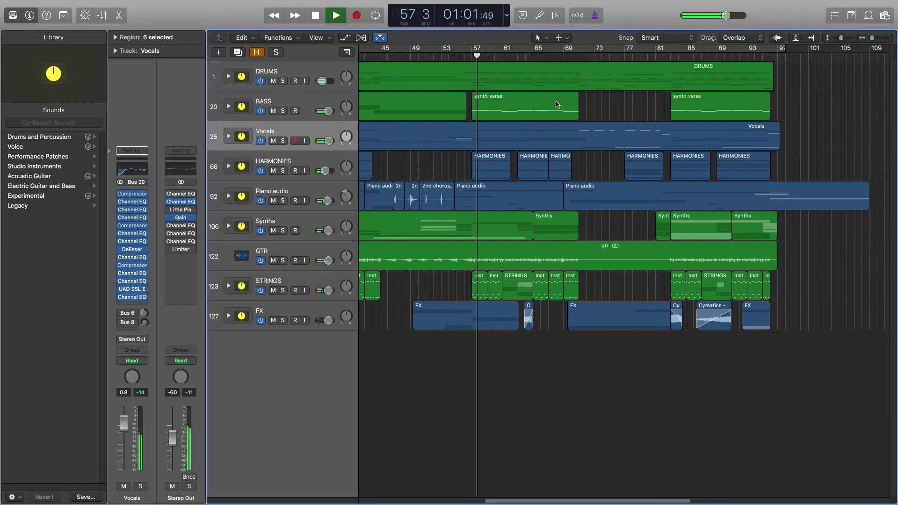
key("space")
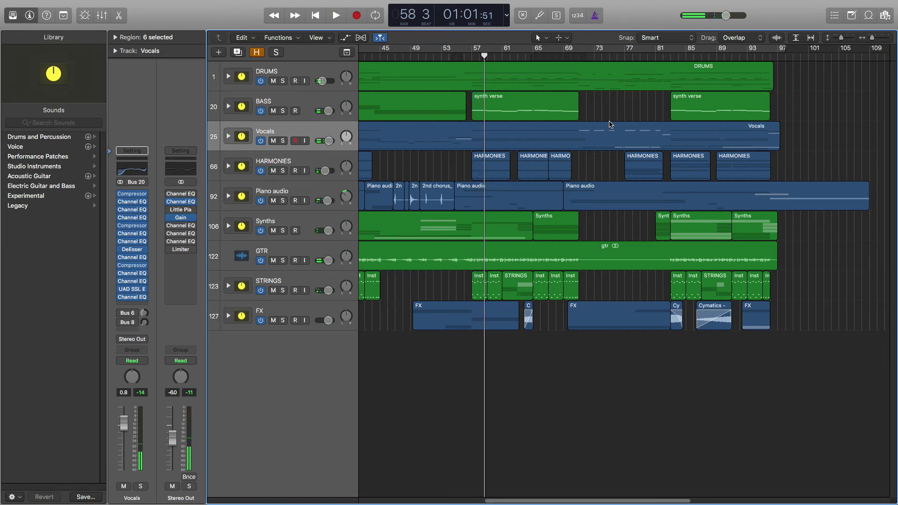
Place the playhead at bar 70, play the bridge in the full mix, and stop at about bar 79.
scroll(610, 124, "right", 5)
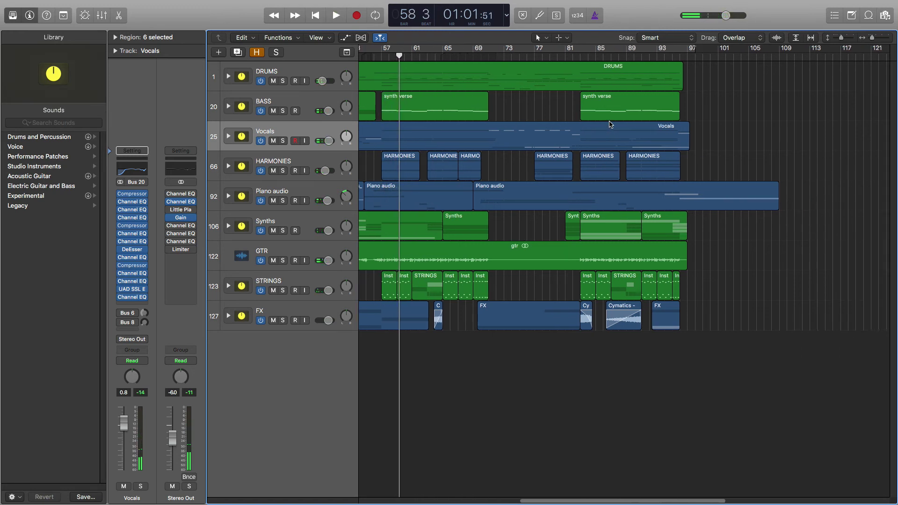
left_click(477, 56)
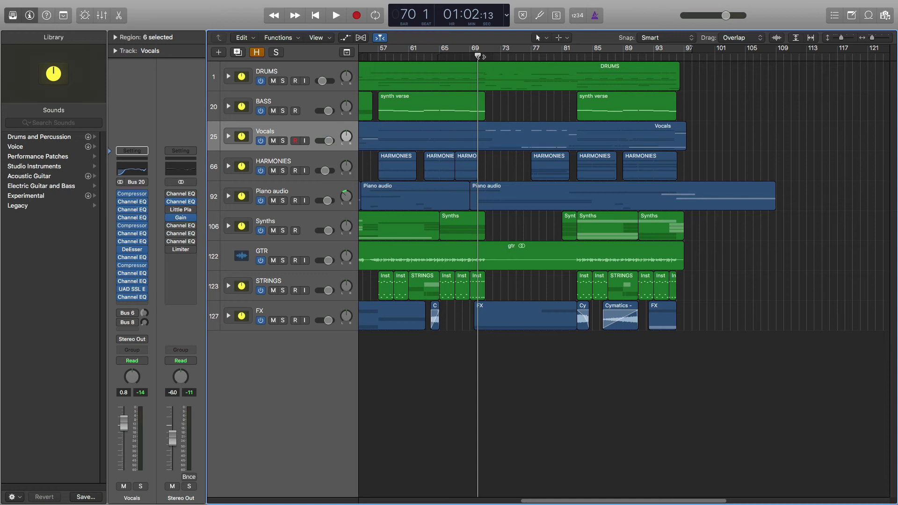
key("period")
key("comma")
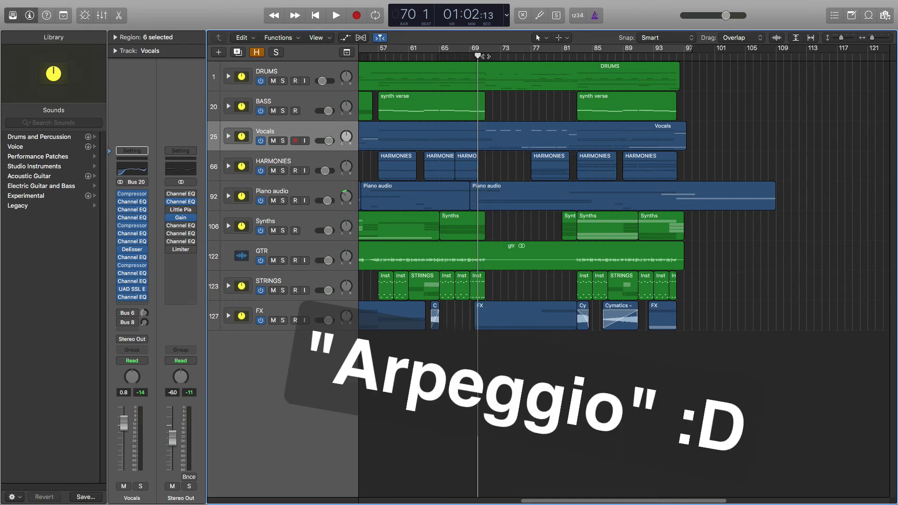
key("period")
key("comma")
key("space")
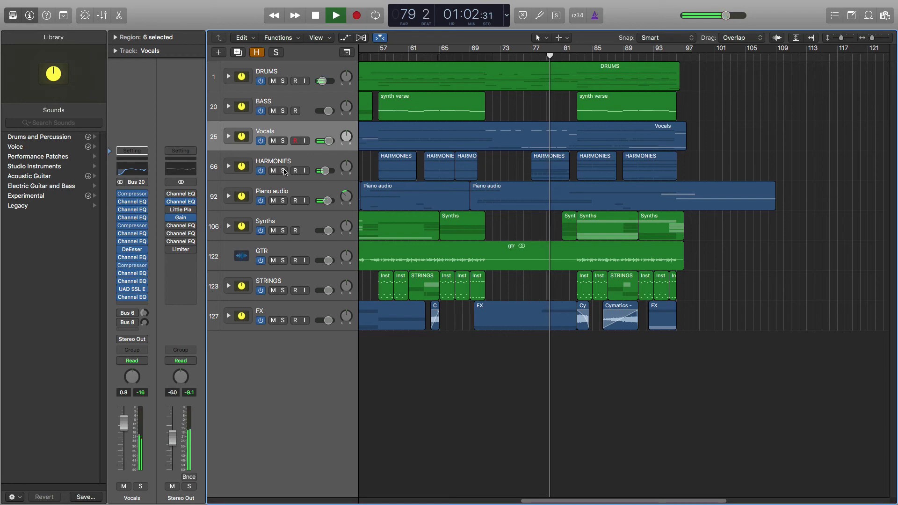
key("space")
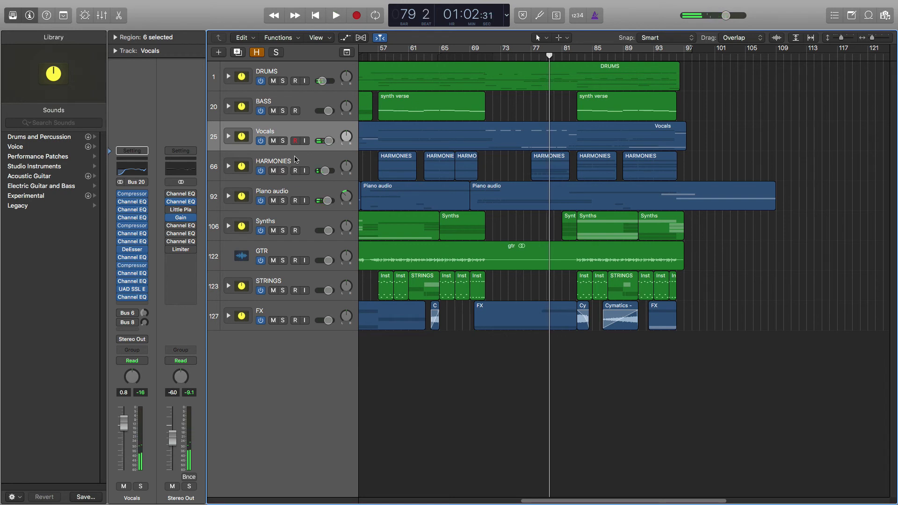
Play the bridge harmonies from about bar 77 with Vox tracks 73 and 74 of the HARMONIES stack soloed, and select both tracks.
left_click(282, 171)
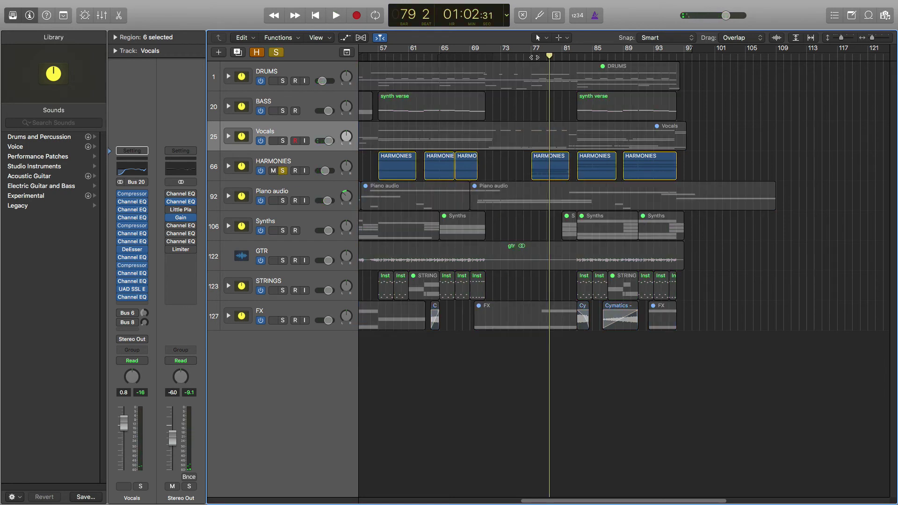
left_click(534, 58)
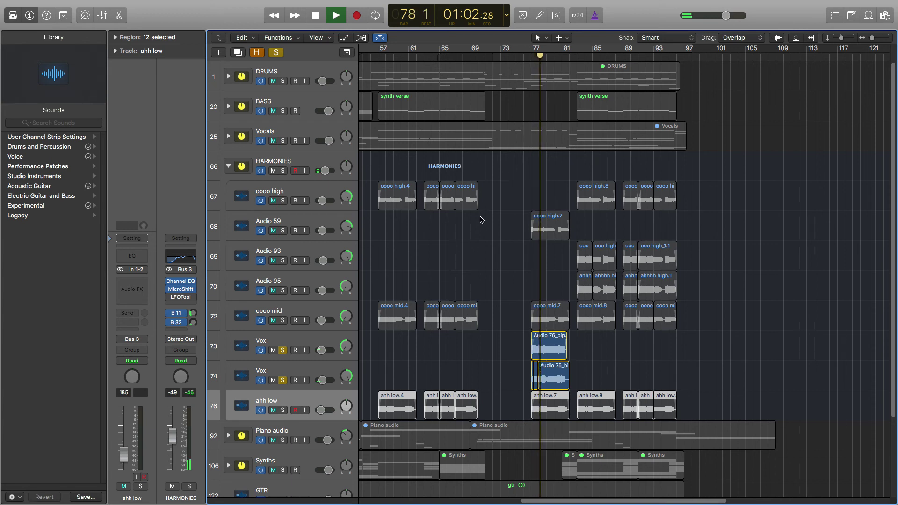
left_click(325, 367)
left_click(320, 342, "shift")
left_click_drag(321, 351, 322, 351)
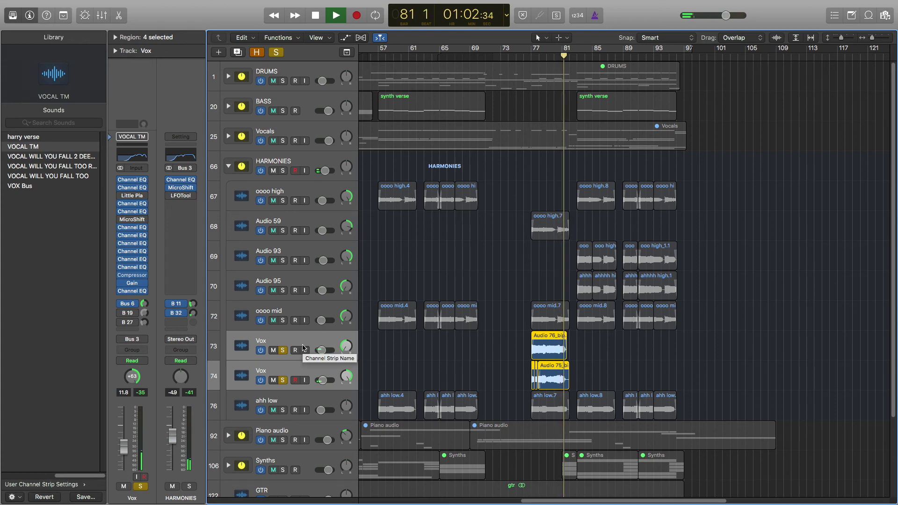
Stop playback, turn off the solo on Vox tracks 73 and 74, and collapse the HARMONIES stack.
key("space")
left_click(282, 349)
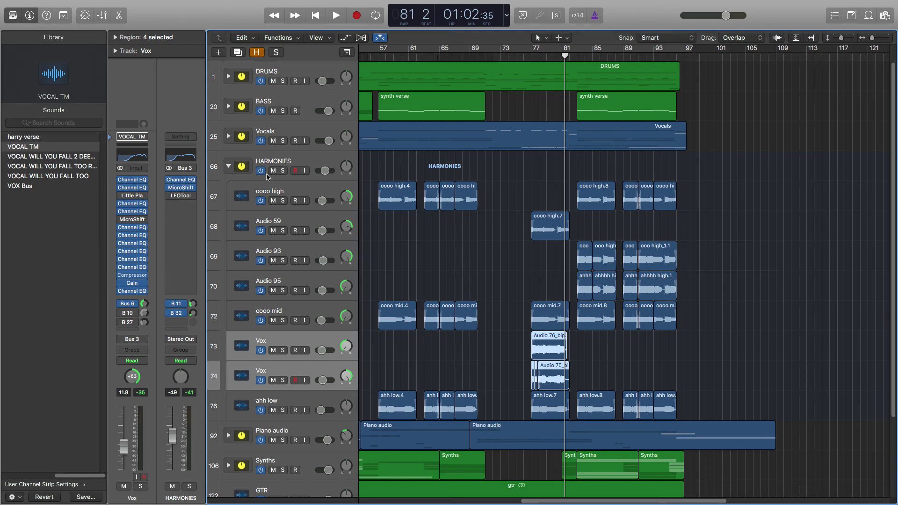
left_click(228, 167)
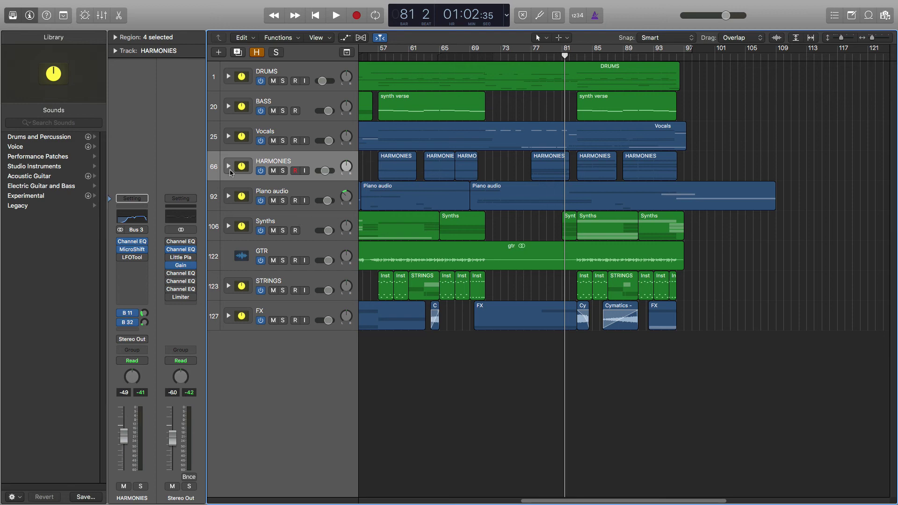
Expand the Vocals stack, solo the bridge vocal on track 50, and play it from bar 81 to about bar 89.
left_click(229, 138)
scroll(294, 236, "down", 15)
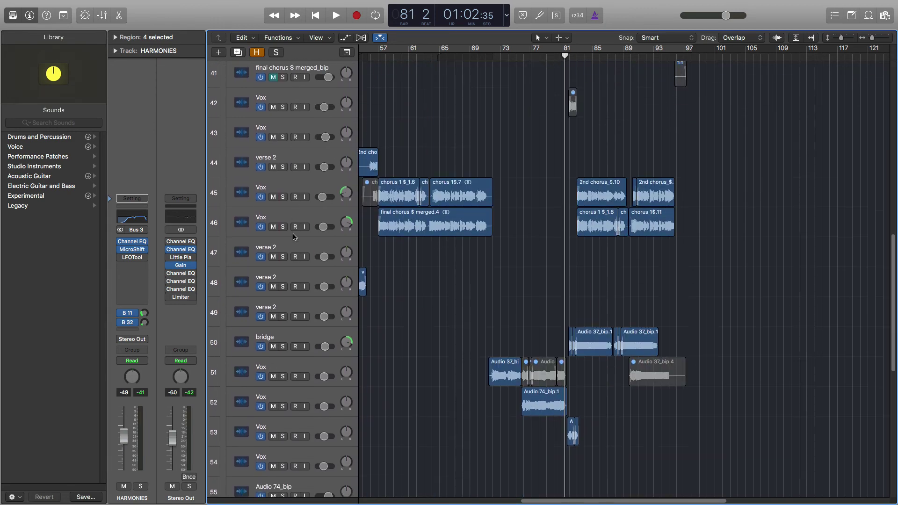
scroll(294, 236, "down", 4)
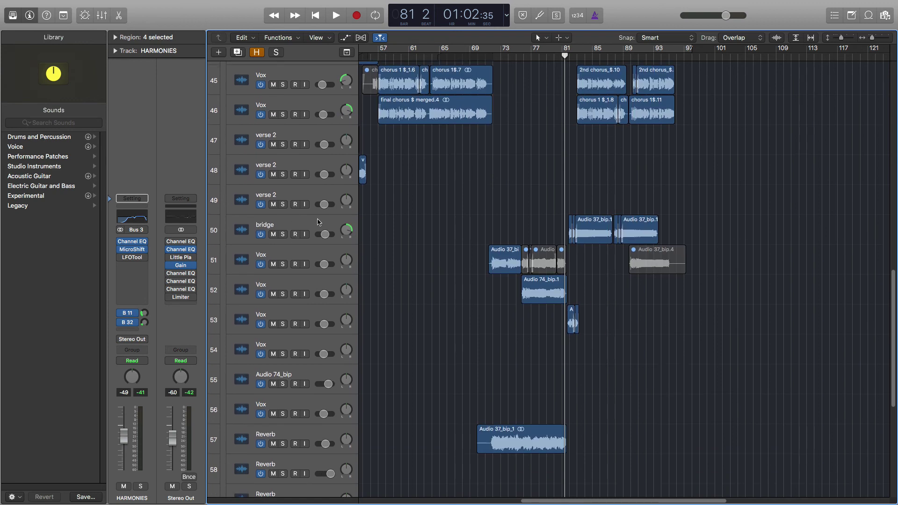
left_click(290, 228)
left_click(283, 234)
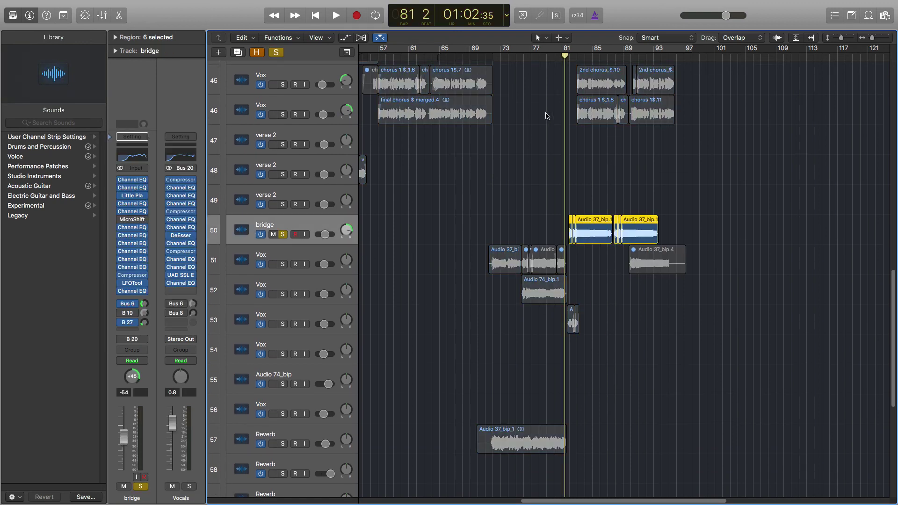
key("space")
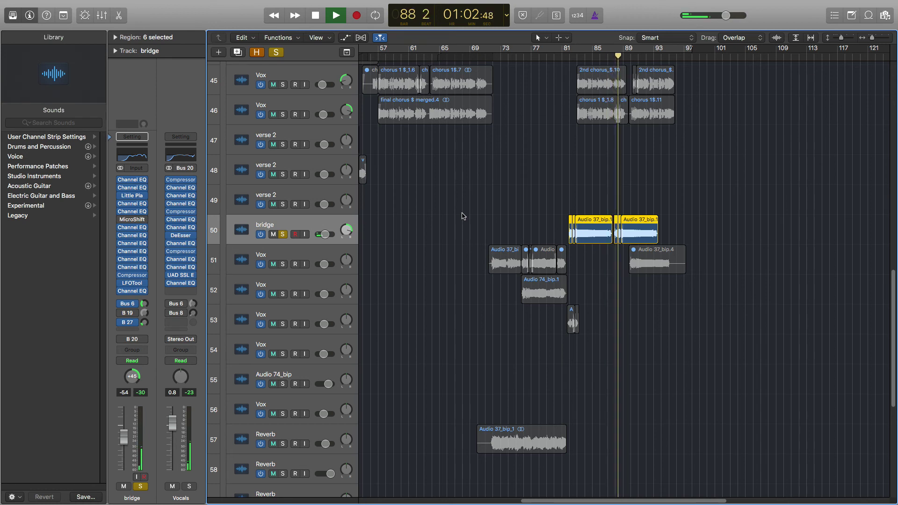
key("space")
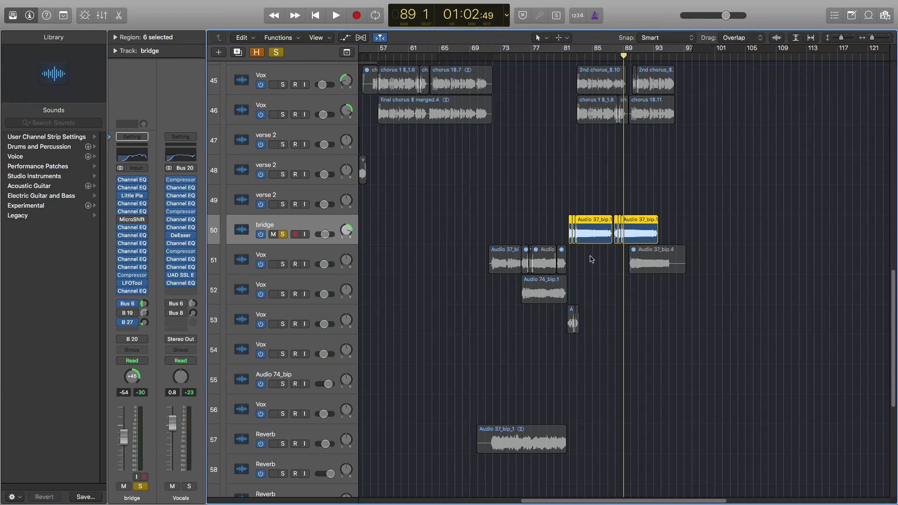
Turn off the solo on the bridge vocal track and collapse the Vocals stack.
scroll(591, 260, "down", 2)
scroll(557, 275, "down", 6)
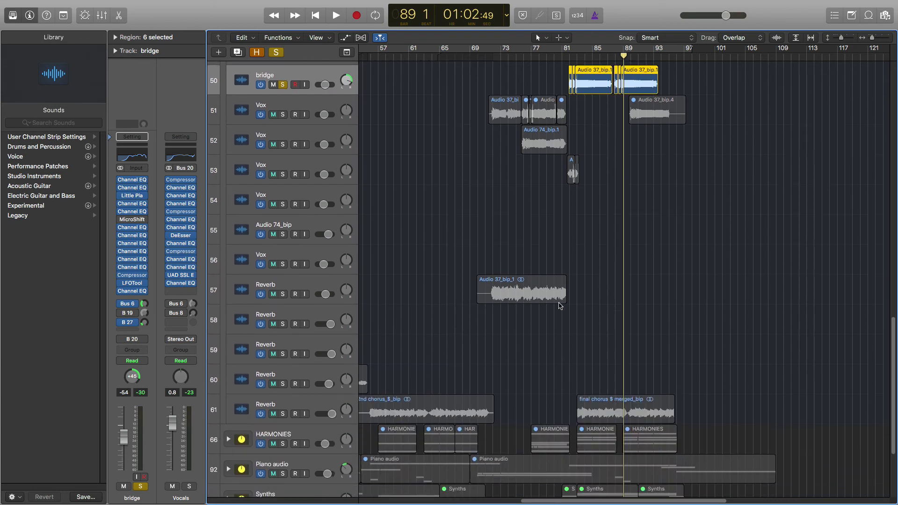
scroll(559, 304, "up", 4)
left_click(283, 178)
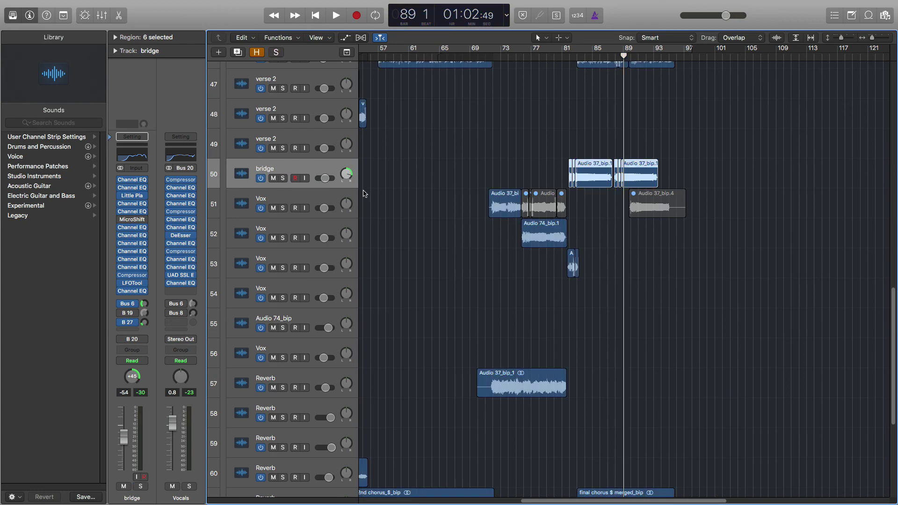
scroll(340, 167, "up", 12)
scroll(341, 167, "up", 15)
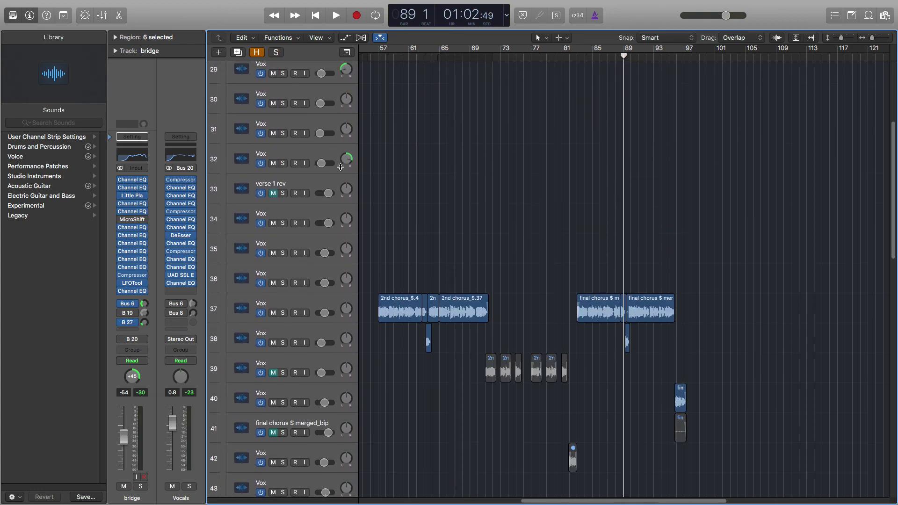
left_click(229, 136)
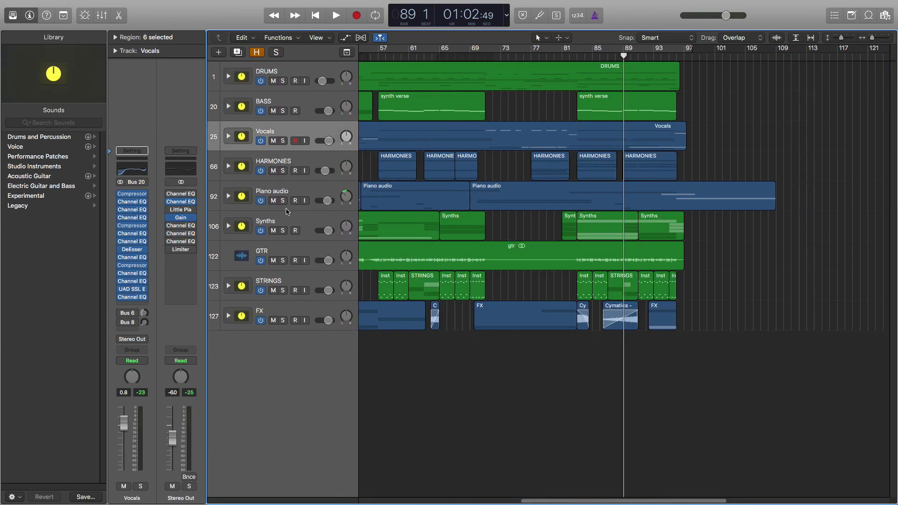
Solo the HARMONIES stack, play the final chorus harmonies from about bar 82, and expand the stack to view its tracks.
left_click(283, 170)
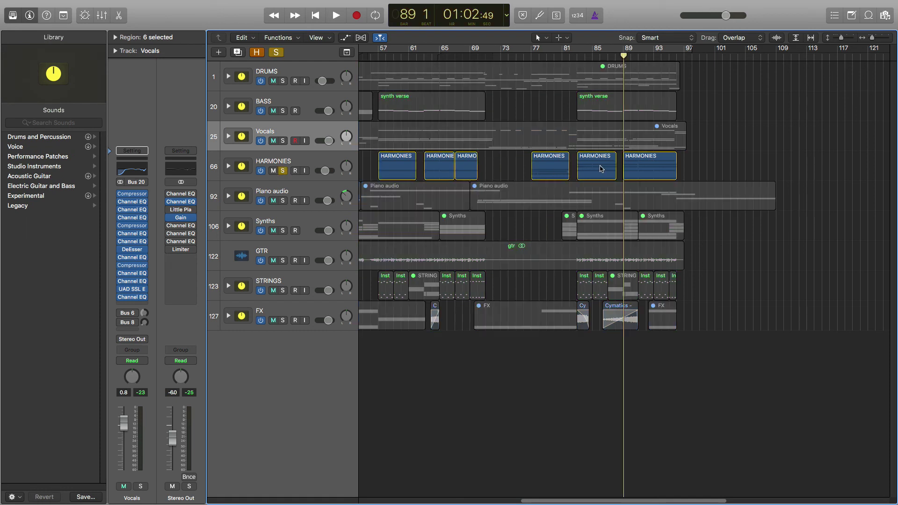
left_click(576, 56)
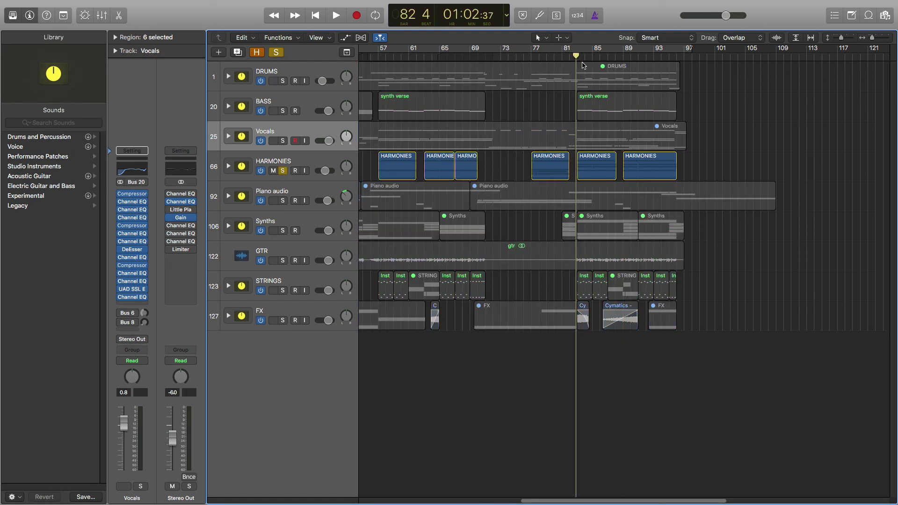
key("space")
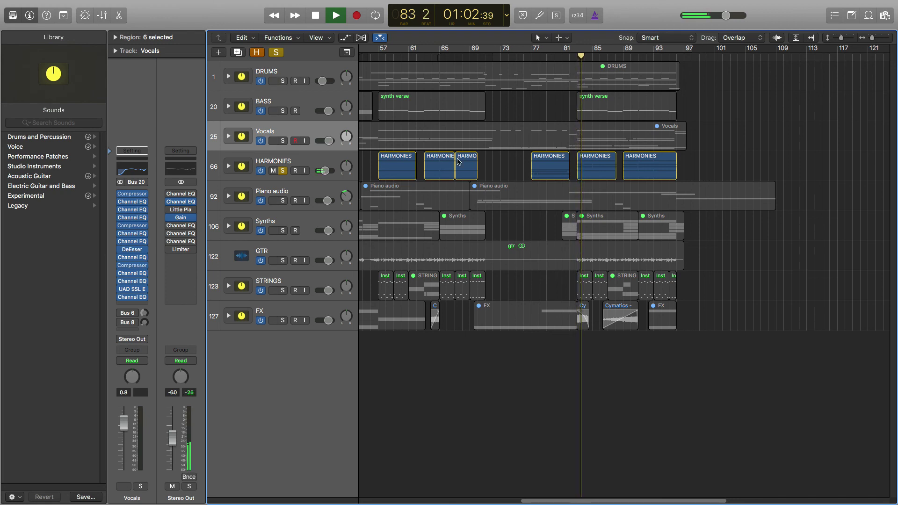
left_click(228, 167)
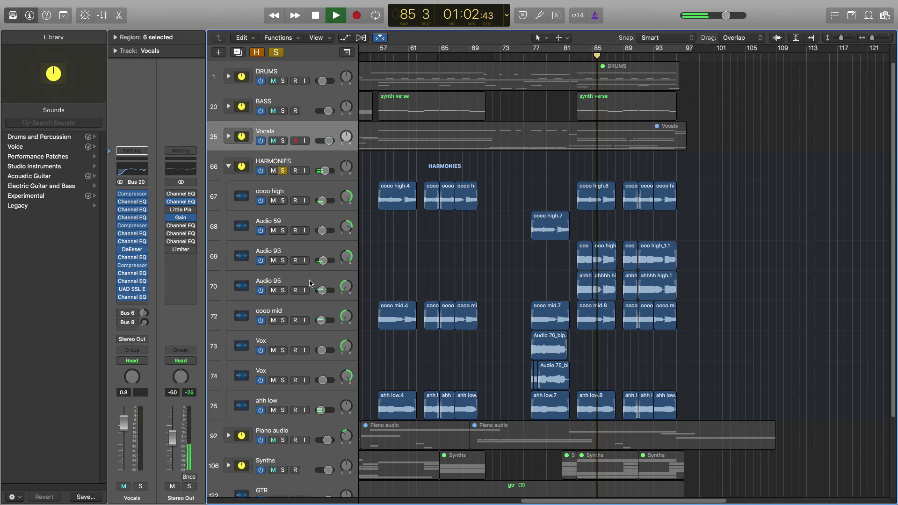
key("space")
Solo only the Audio 93 and Audio 95 harmony tracks and play them from bar 83 to about bar 87.
left_click(283, 171)
left_click(283, 261)
left_click(282, 290)
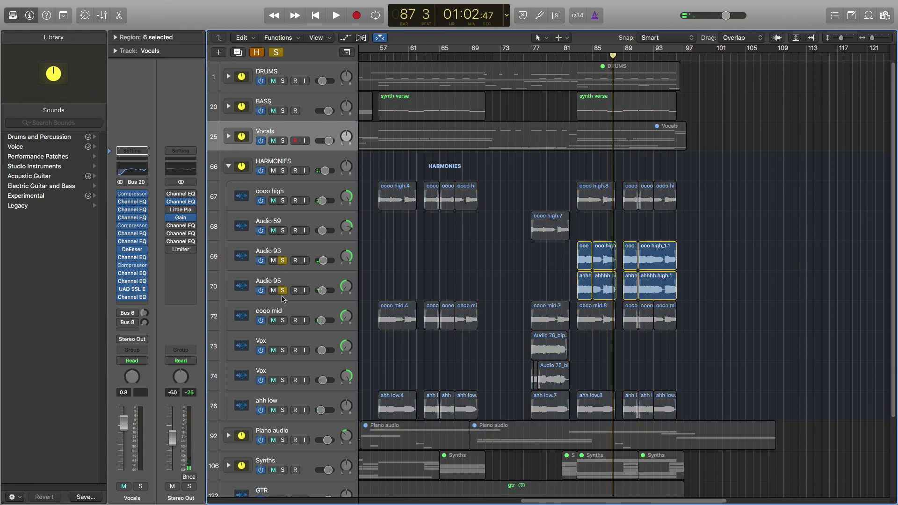
left_click(578, 56)
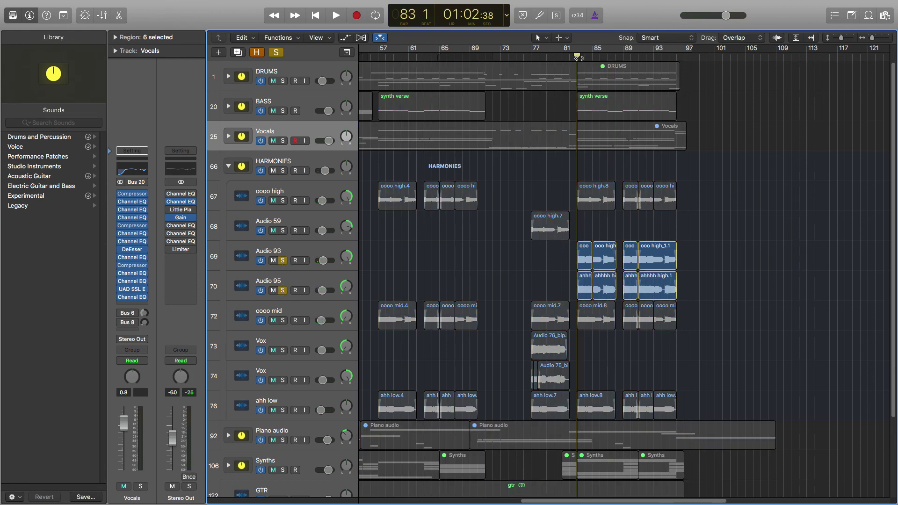
key("space")
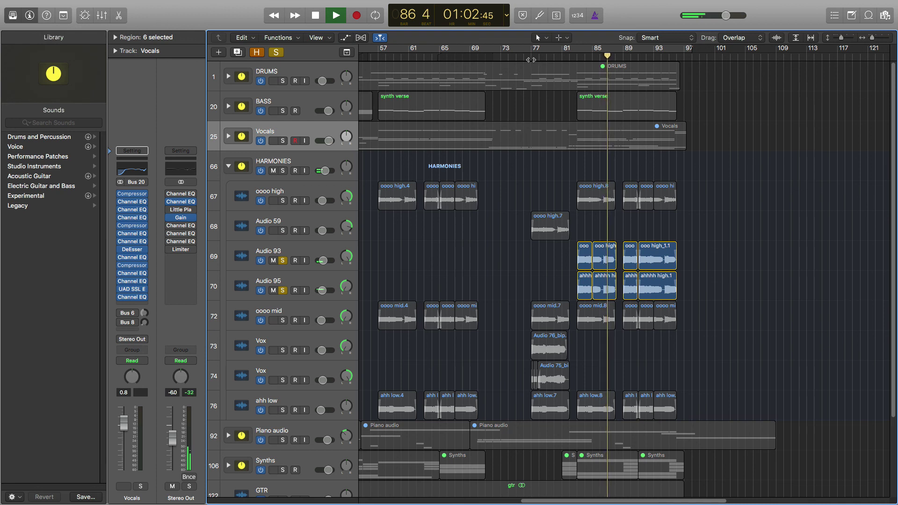
key("space")
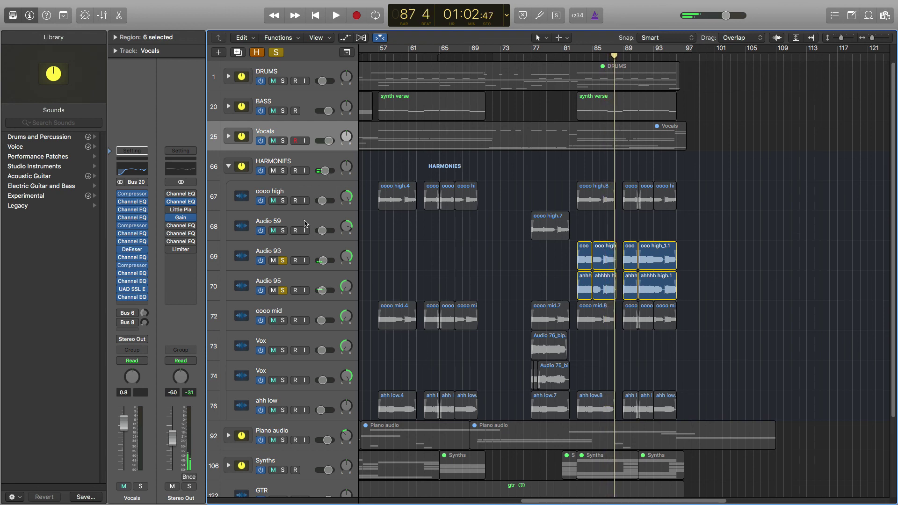
Turn off the solo on Audio 93 and Audio 95, and leave the HARMONIES and Vocals stacks collapsed.
left_click(283, 262)
left_click(282, 291)
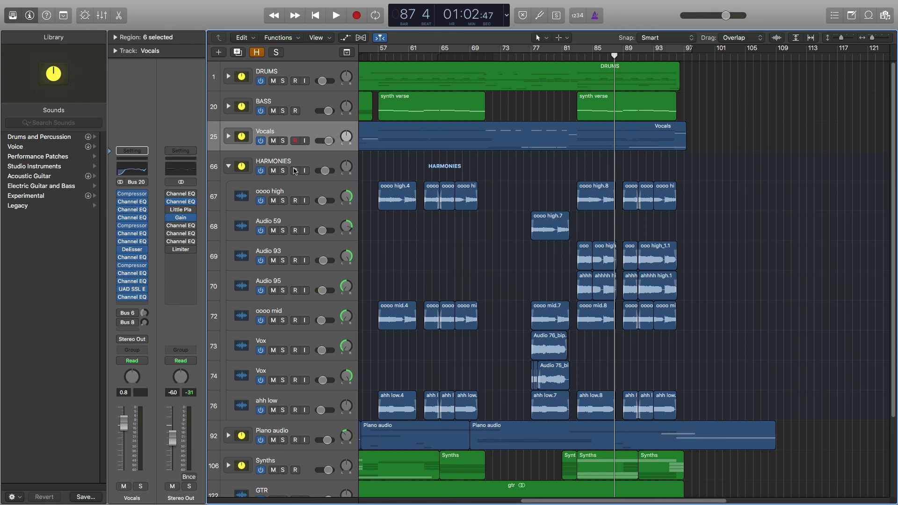
left_click(229, 167)
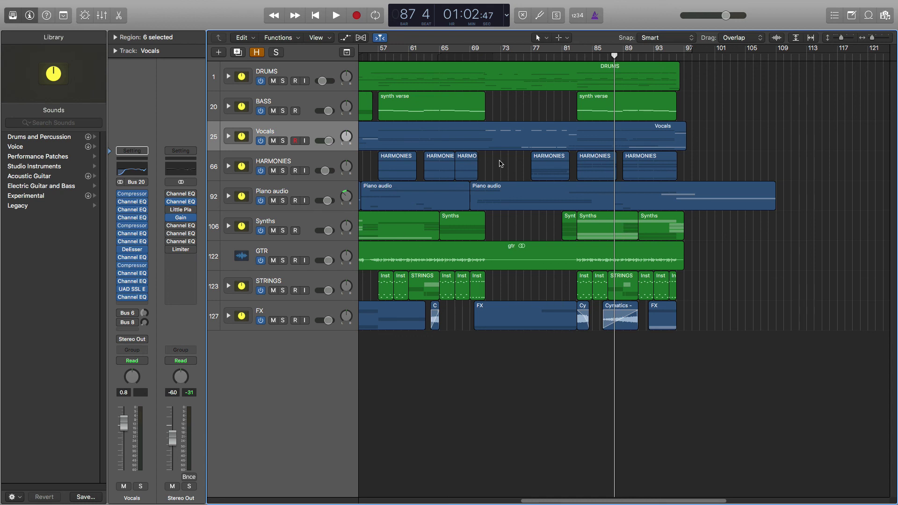
left_click(227, 137)
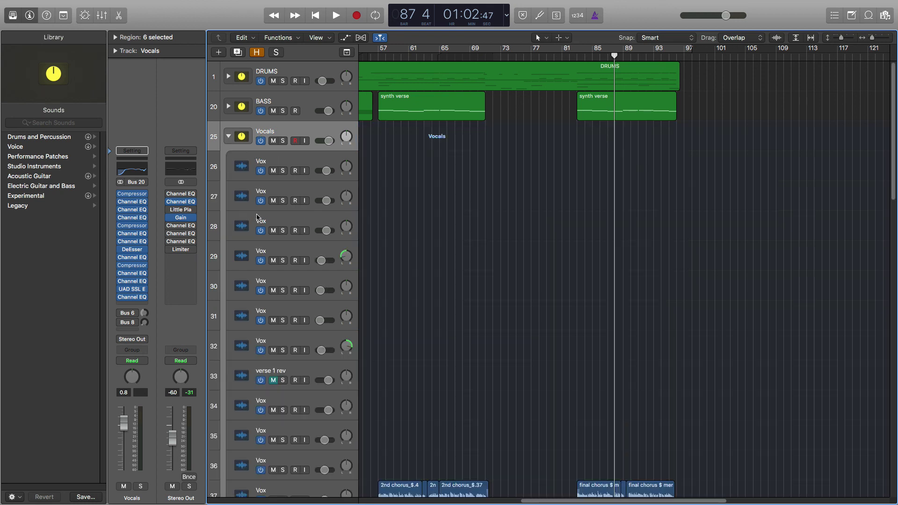
left_click(228, 137)
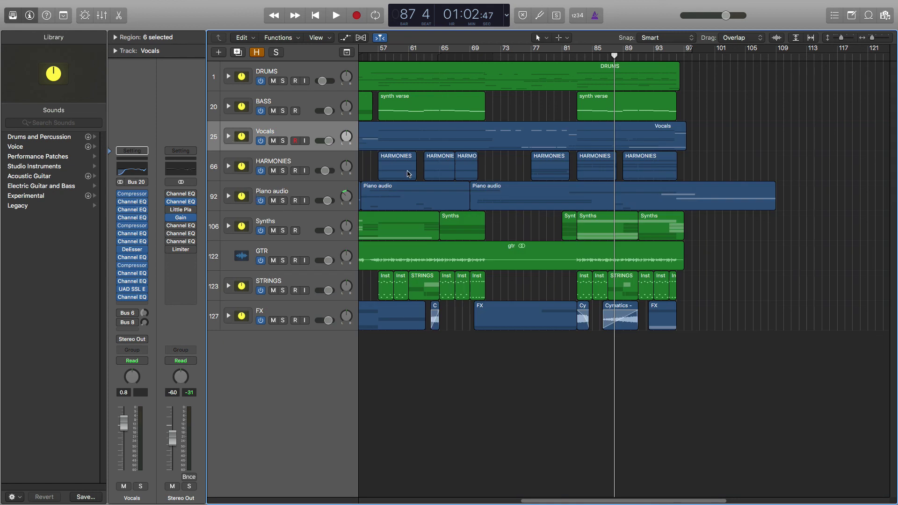
Place the playhead at about bar 83, play the final chorus in the full mix, and stop at about bar 89.
left_click(578, 58)
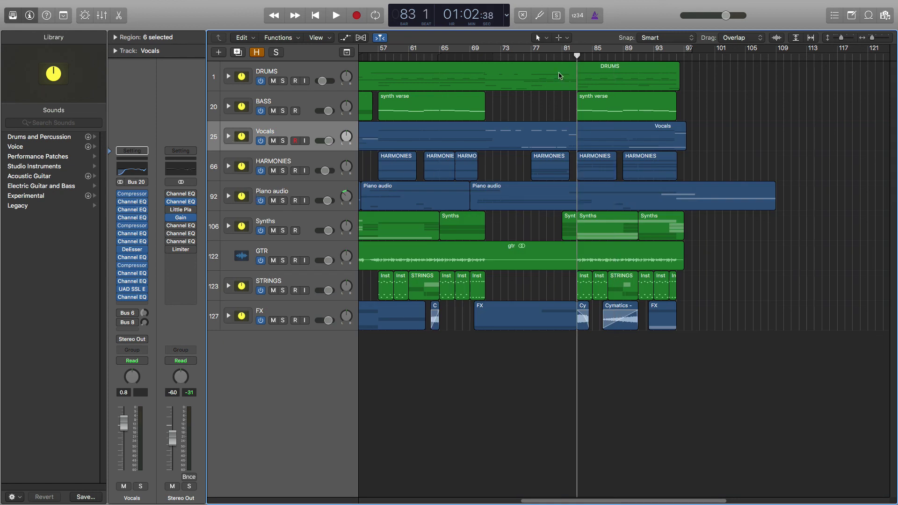
left_click_drag(576, 58, 581, 58)
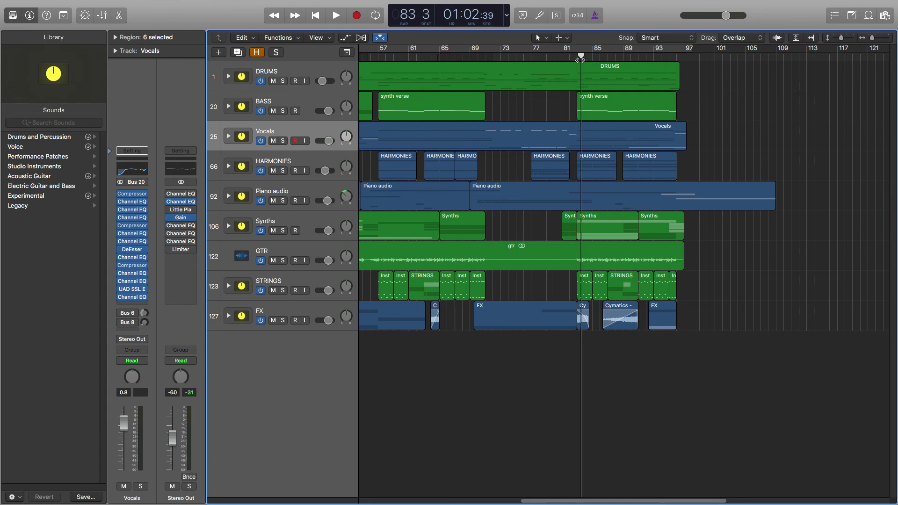
key("space")
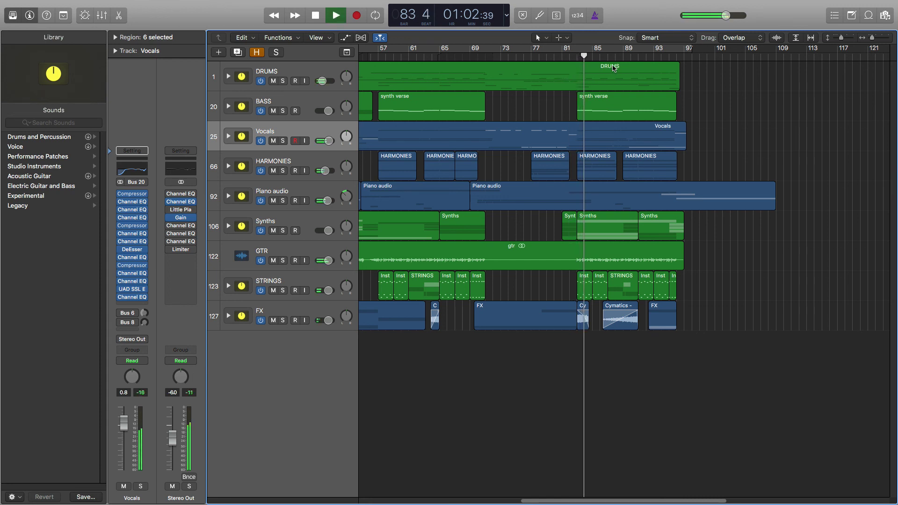
left_click(570, 57)
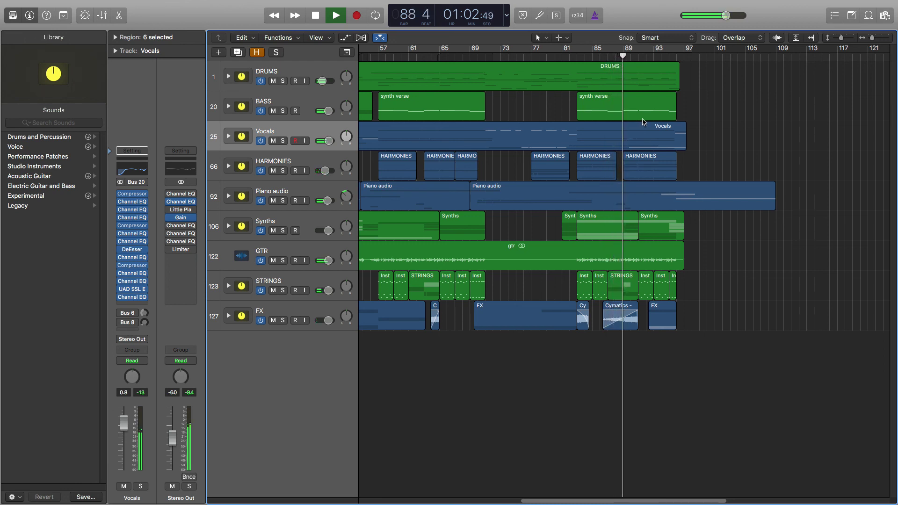
key("space")
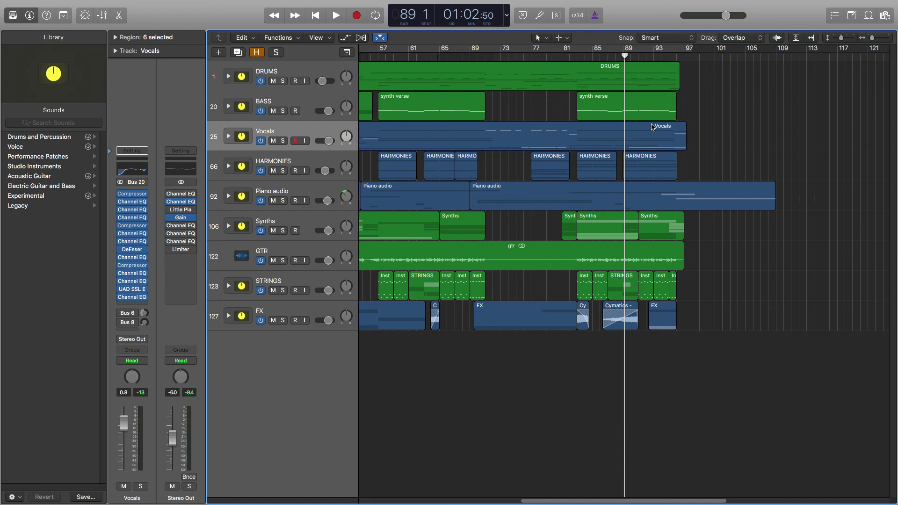
Glance at the track automation lanes, and play the rest of the final chorus from about bar 89 to bar 97.
key("a")
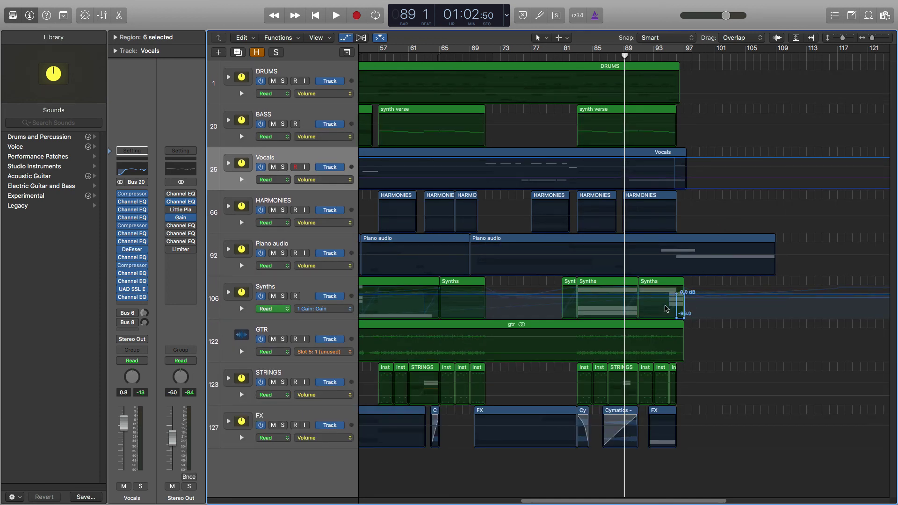
key("a")
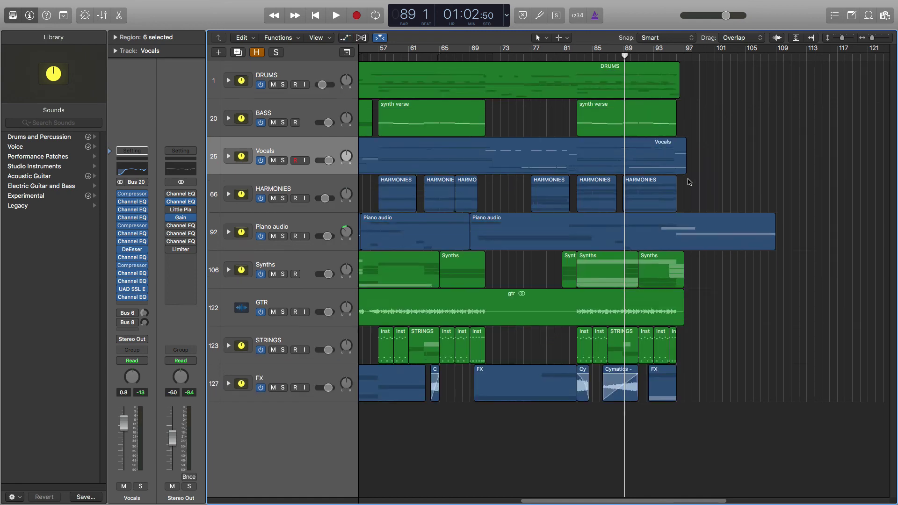
mouse_move(624, 55)
left_mouse_down()
mouse_move(670, 56)
mouse_move(623, 64)
left_mouse_up()
key("space")
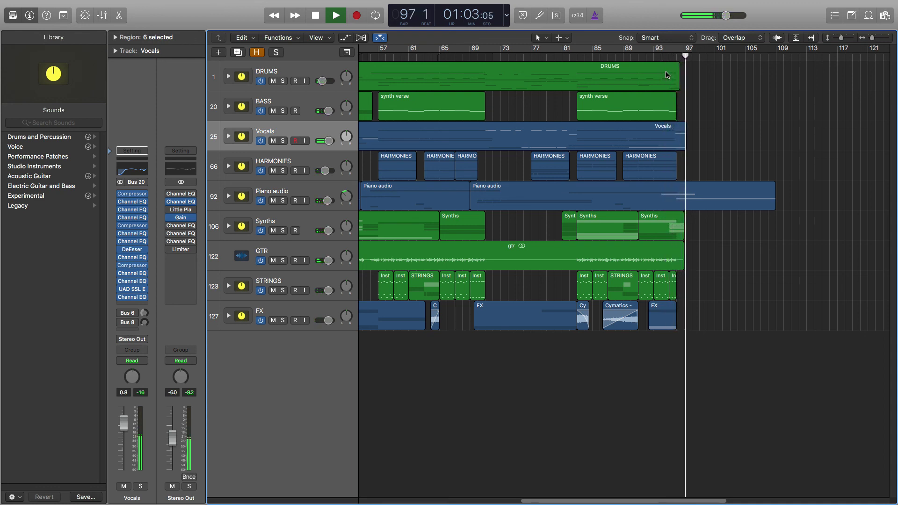
key("space")
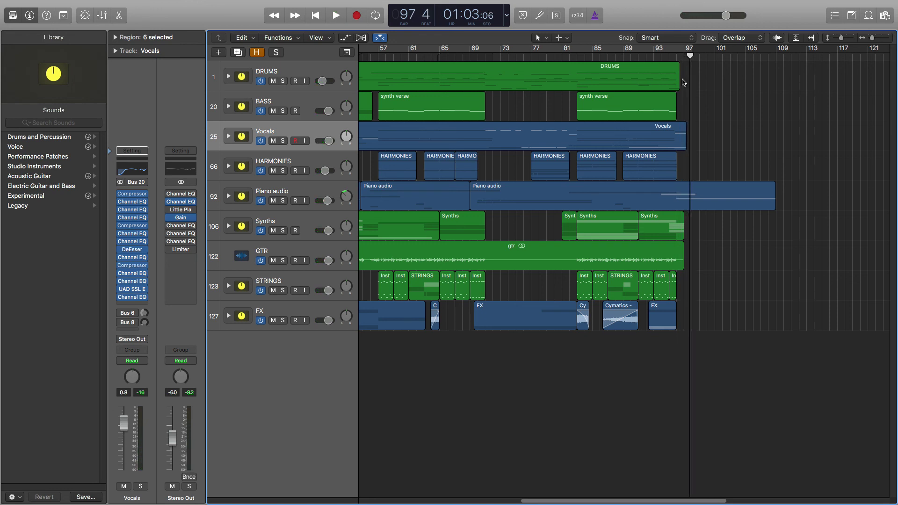
key("super+Left")
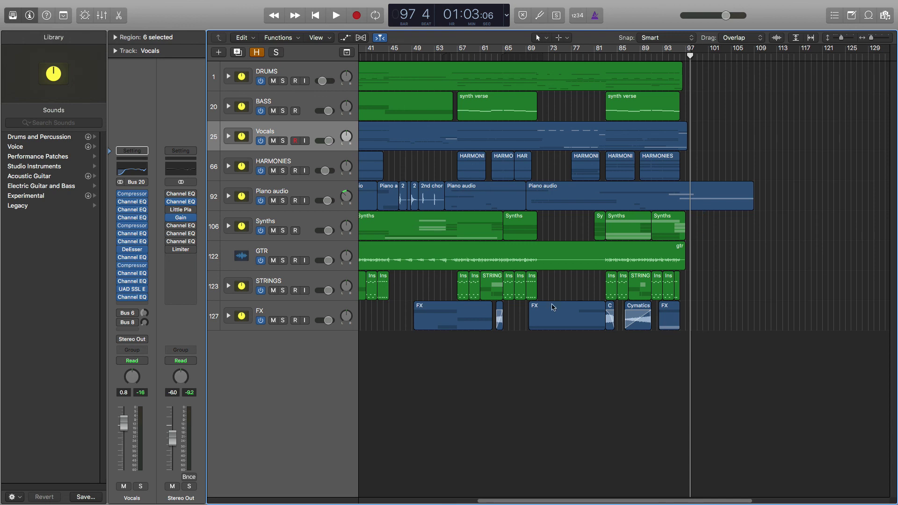